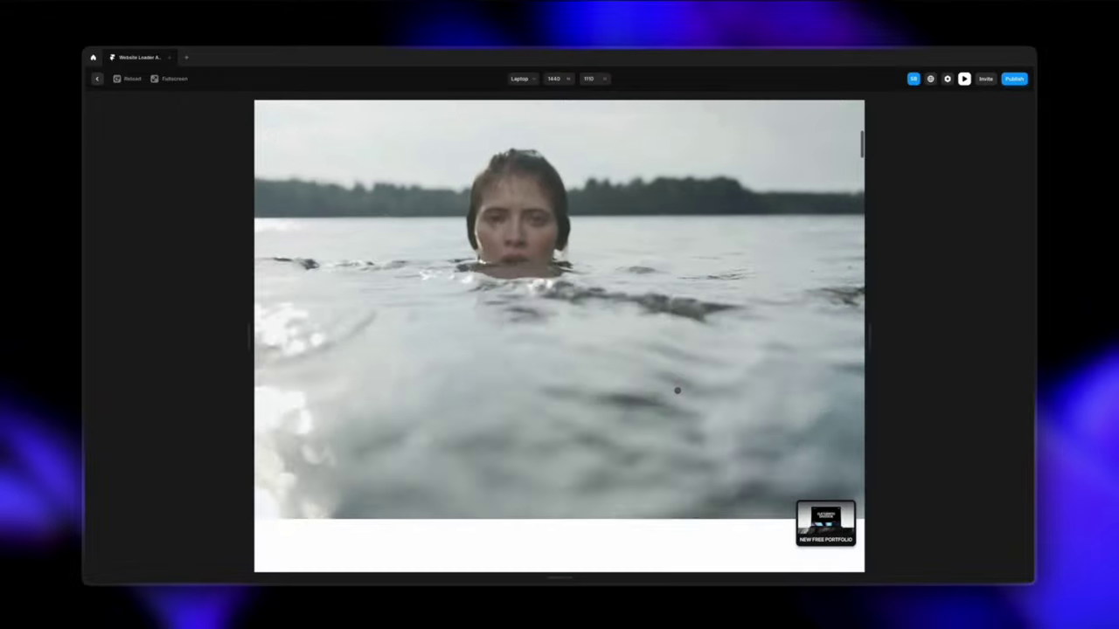
Step: Review the light portfolio's hero area and its navigation menu in the preview, and return to the canvas
scroll(676, 391, "up", 3)
scroll(677, 391, "up", 3)
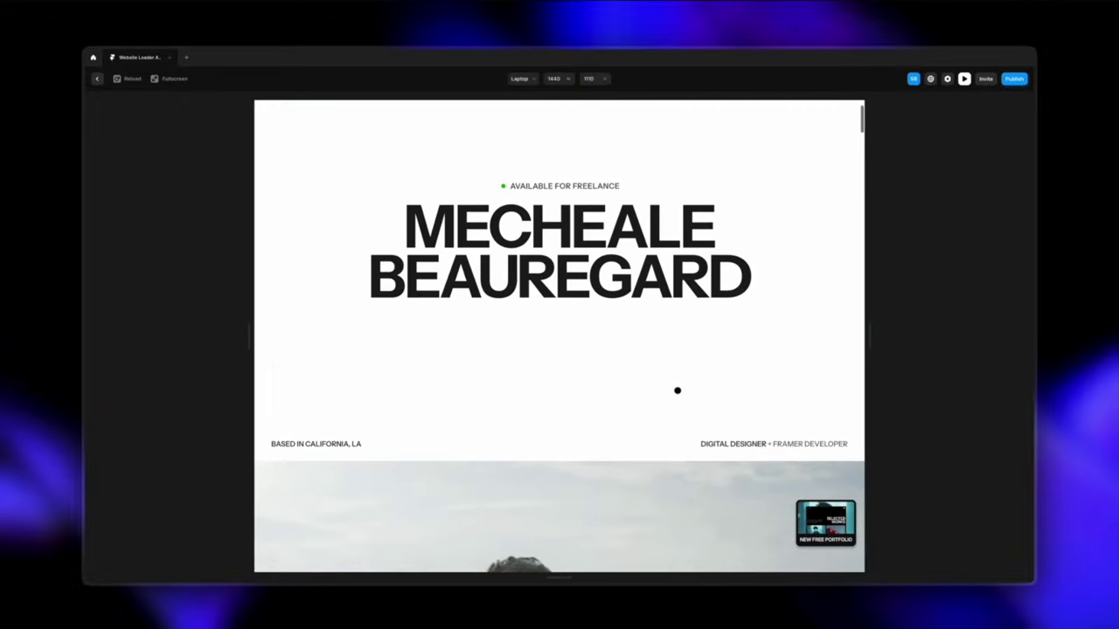
left_click(563, 132)
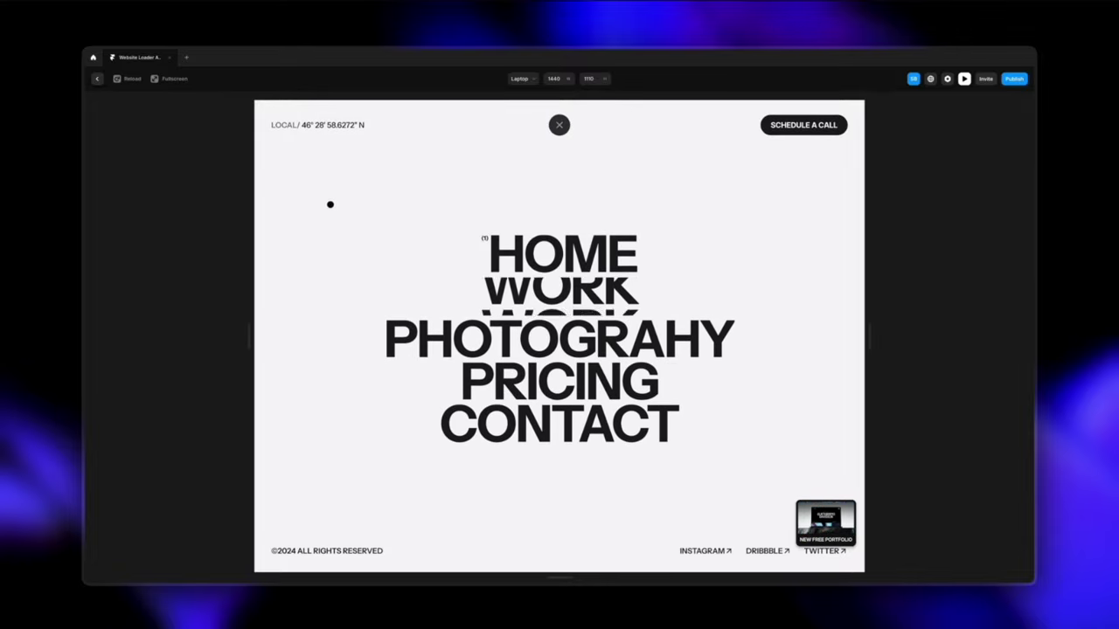
left_click(98, 80)
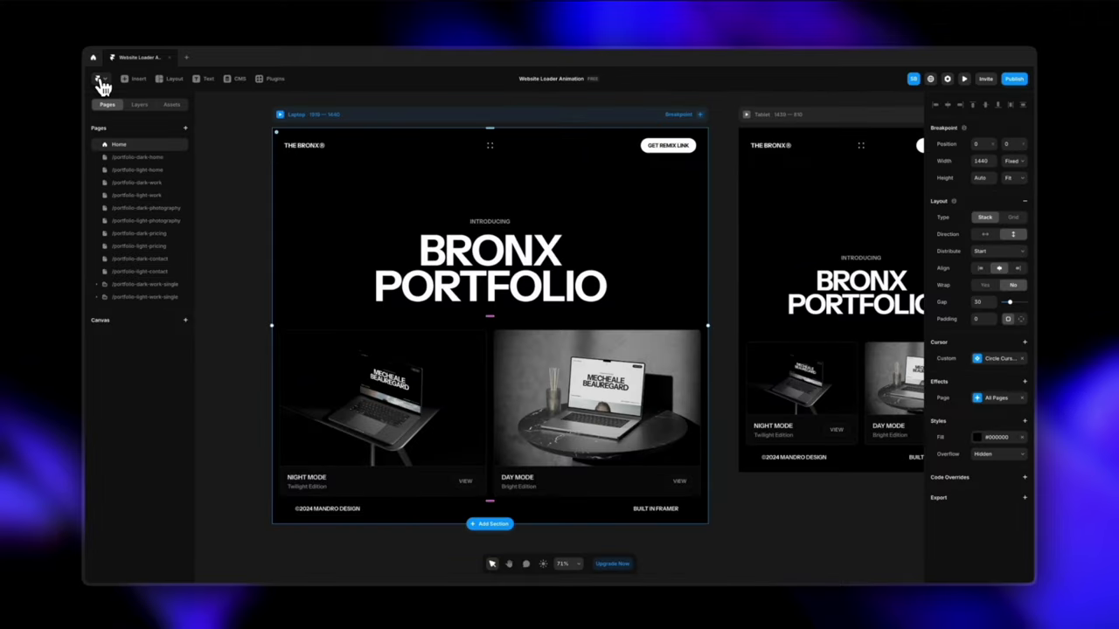
Step: Preview the Home page at the Laptop breakpoint and return to the canvas
left_click(263, 171)
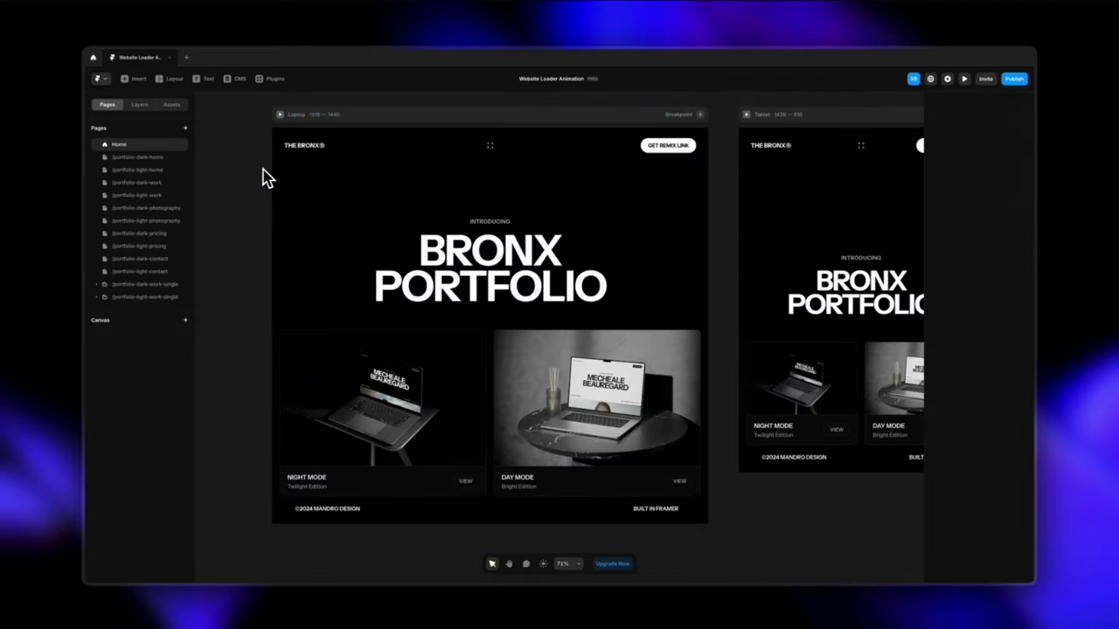
left_click(280, 116)
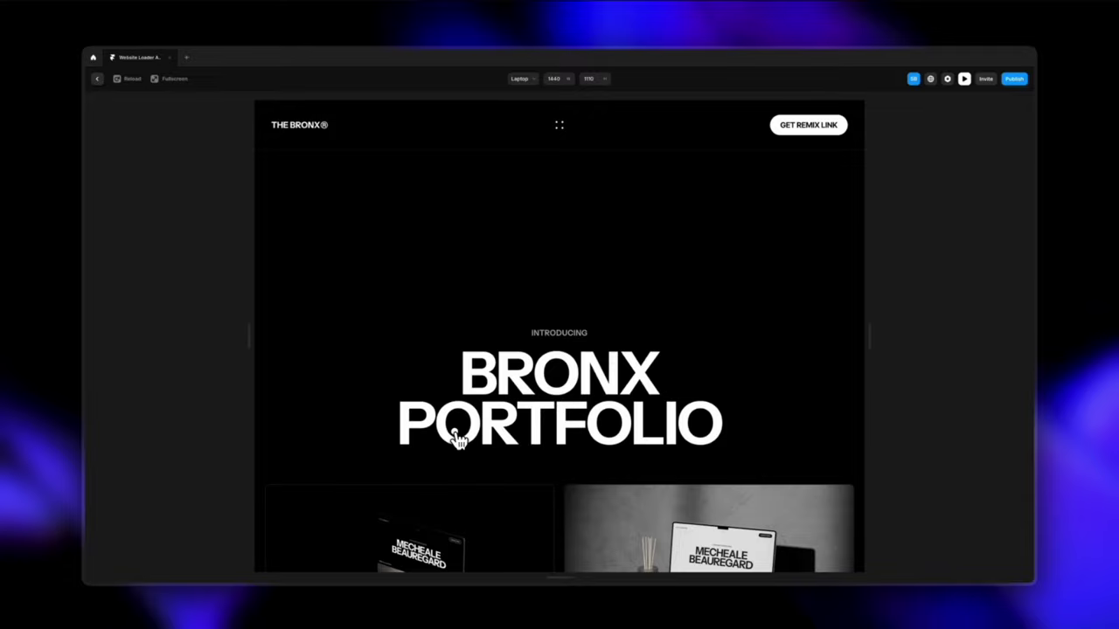
left_click(99, 80)
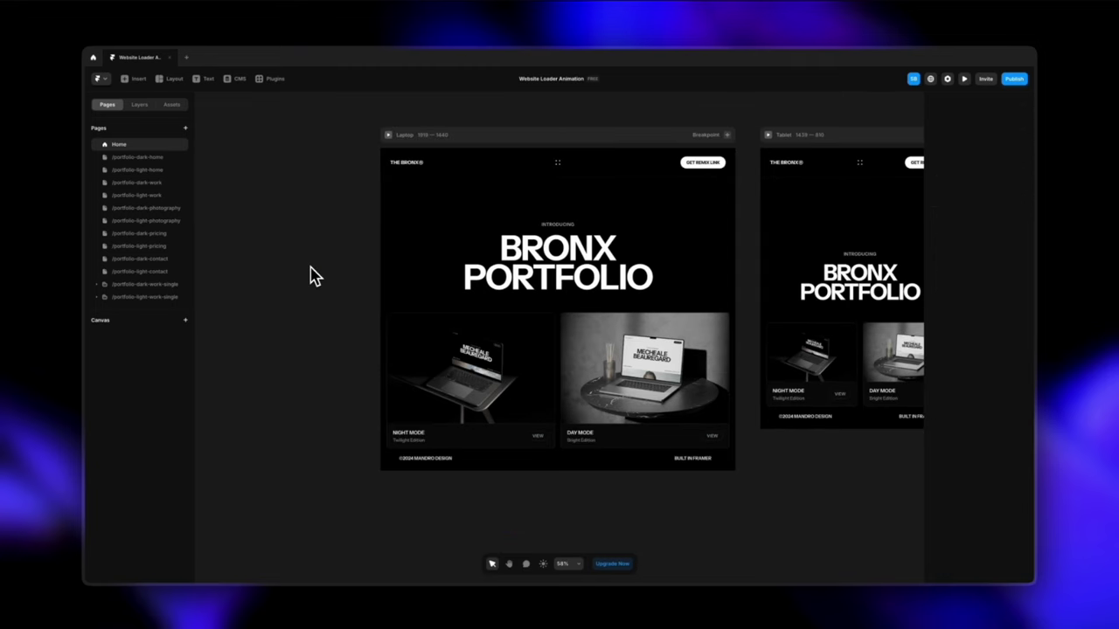
Step: Draw a frame about 335 by 526 px beside the Laptop breakpoint and nest it as that breakpoint's first layer
key("f")
left_click_drag(252, 204, 334, 333)
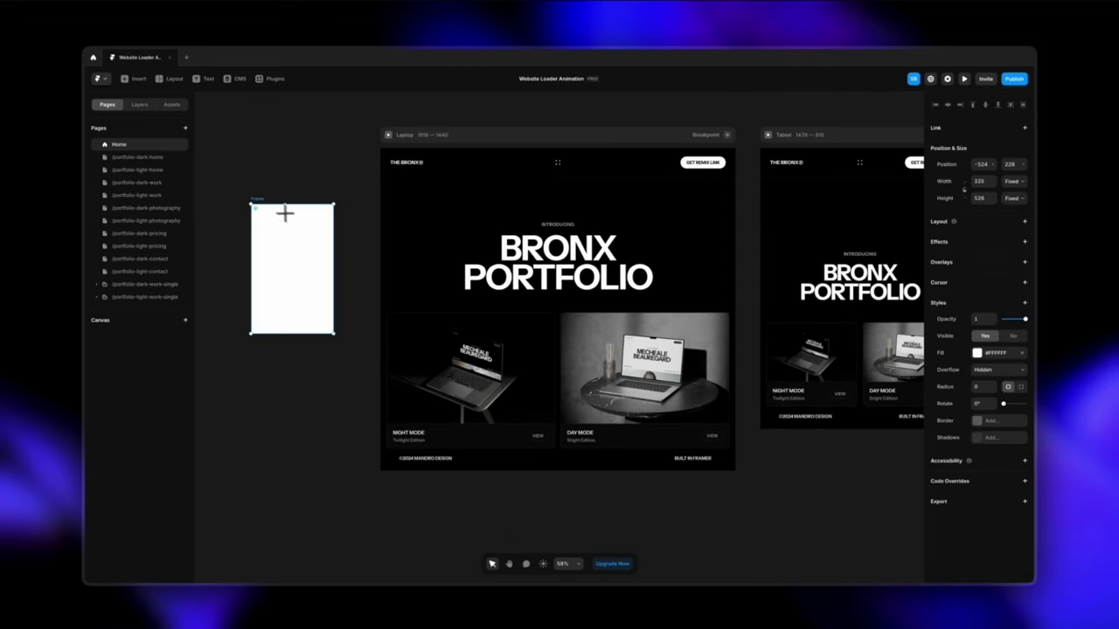
left_click(140, 105)
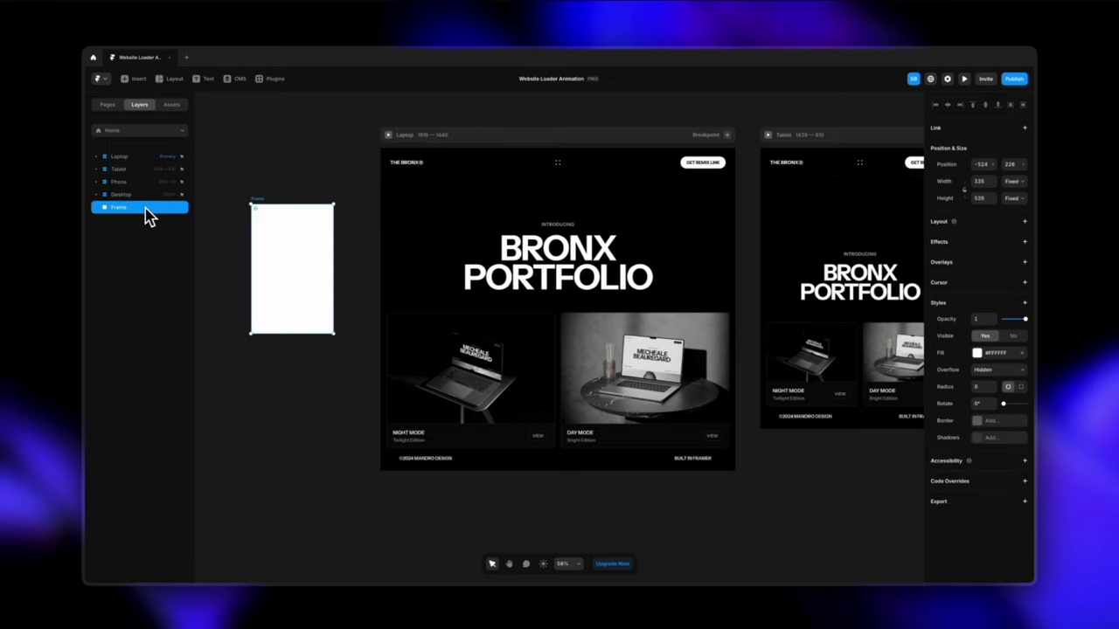
left_click_drag(144, 200, 137, 167)
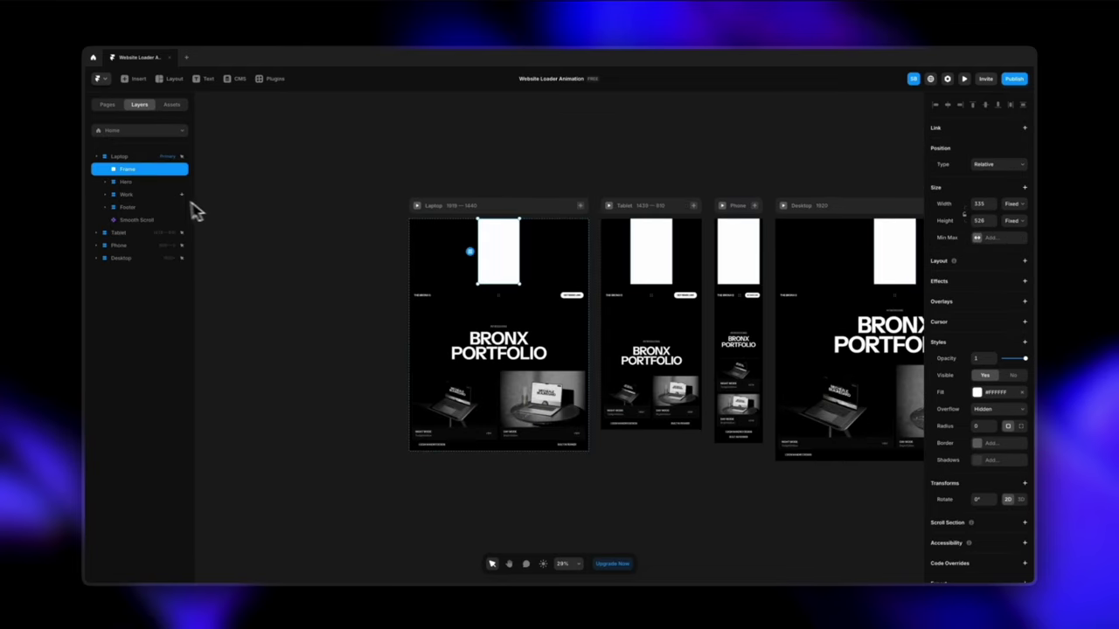
Step: Rename the new frame as Loader Screen
double_click(133, 171)
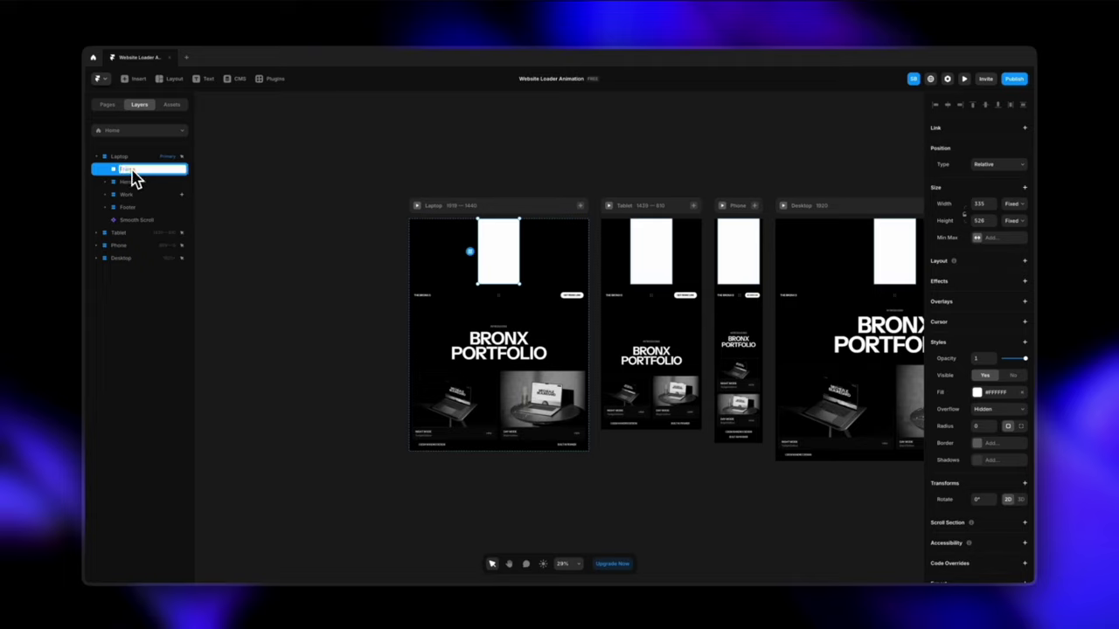
type("Loader Screen")
key("Return")
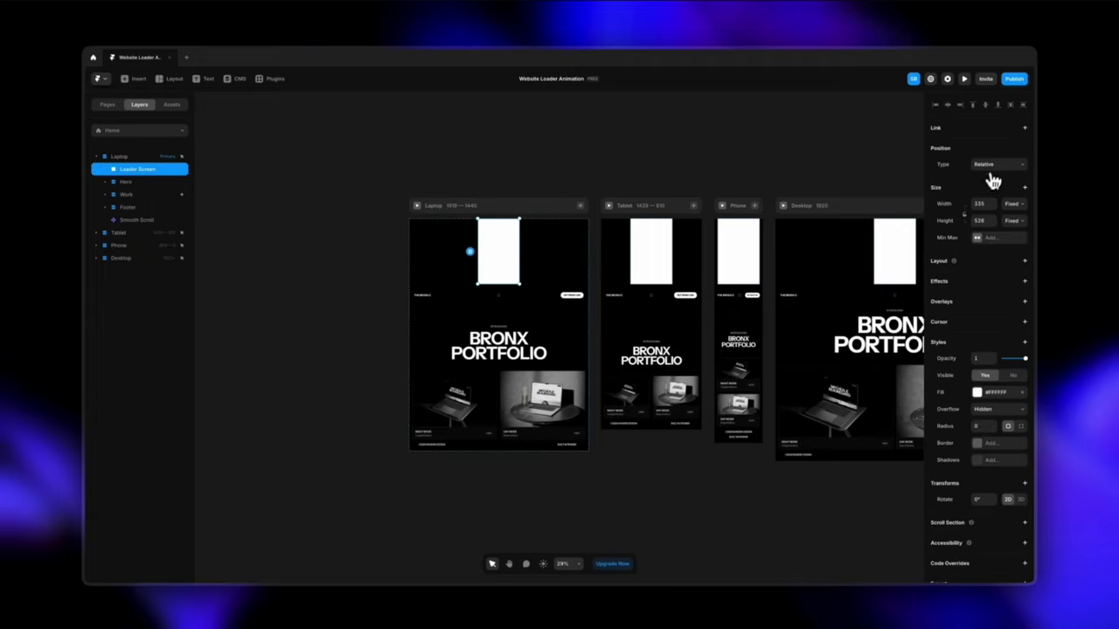
Step: Set the Loader Screen's position type to Fixed with left and right offsets of 0
left_click(992, 166)
left_click(995, 176)
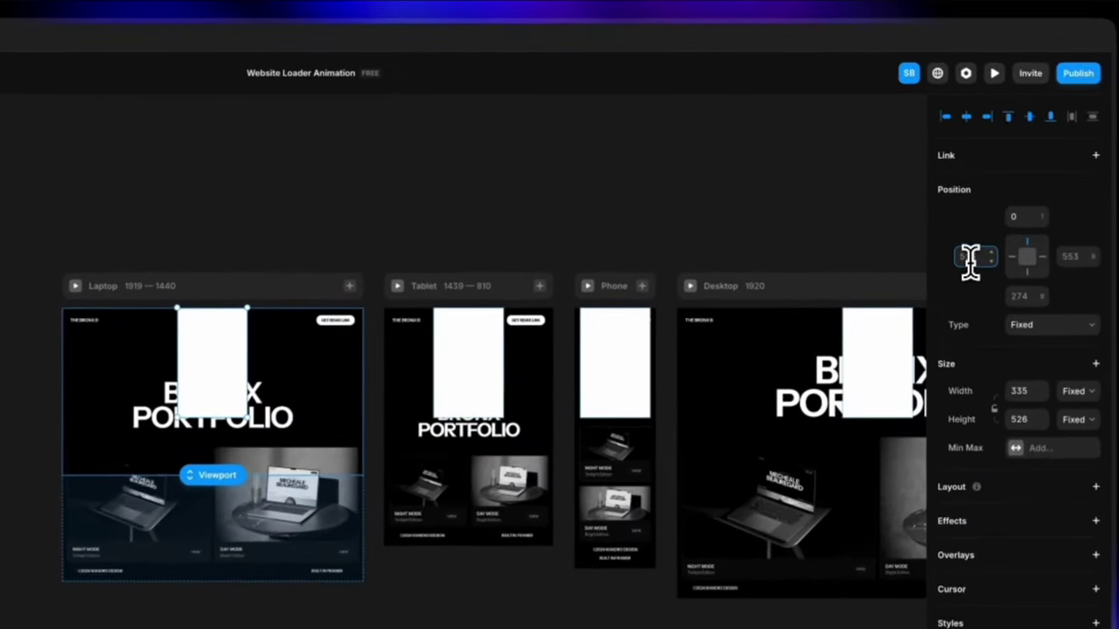
type("0")
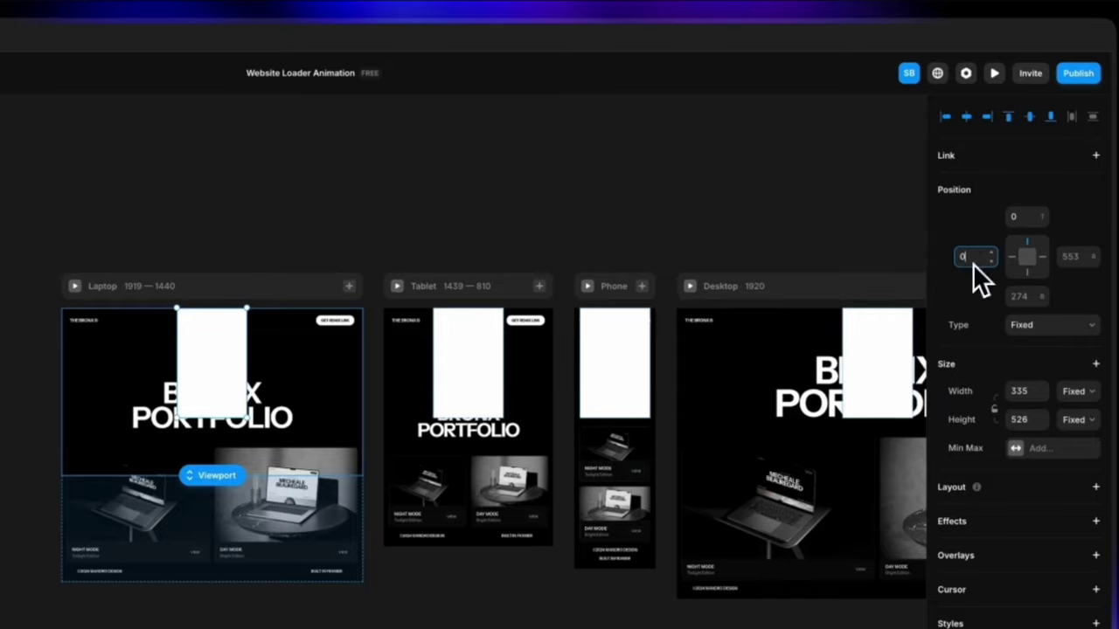
left_click(1073, 258)
type("0")
key("Return")
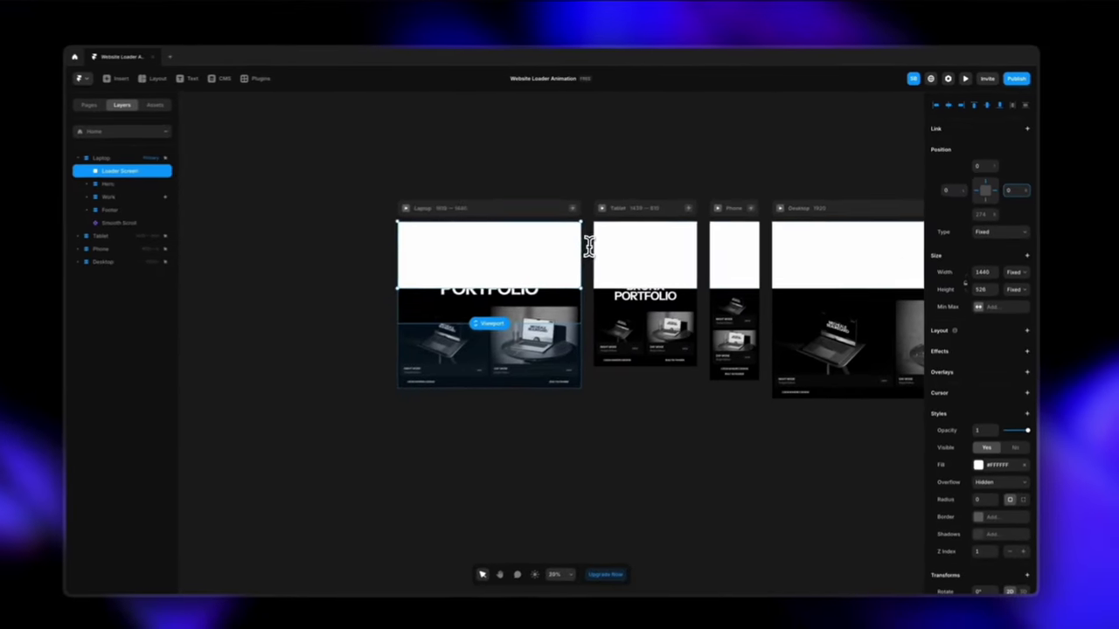
Step: Preview the Laptop breakpoint, slightly widening the viewport to check how the loader frame spans it, and return to the canvas
scroll(513, 247, "up", 5)
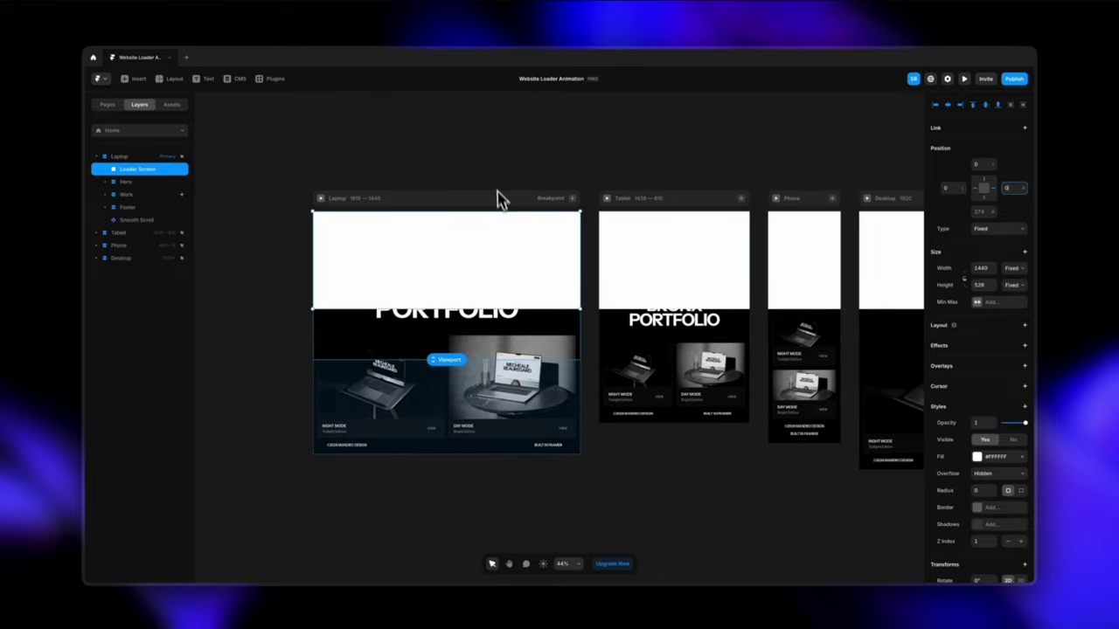
left_click(319, 199)
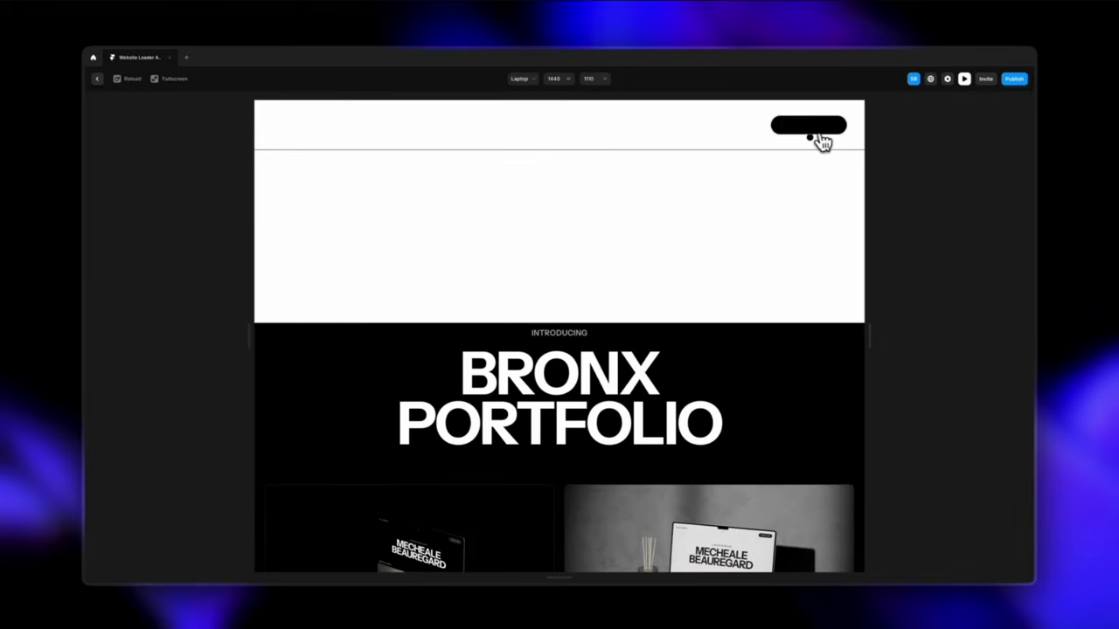
mouse_move(866, 275)
left_mouse_down()
mouse_move(949, 280)
mouse_move(781, 281)
mouse_move(867, 280)
left_mouse_up()
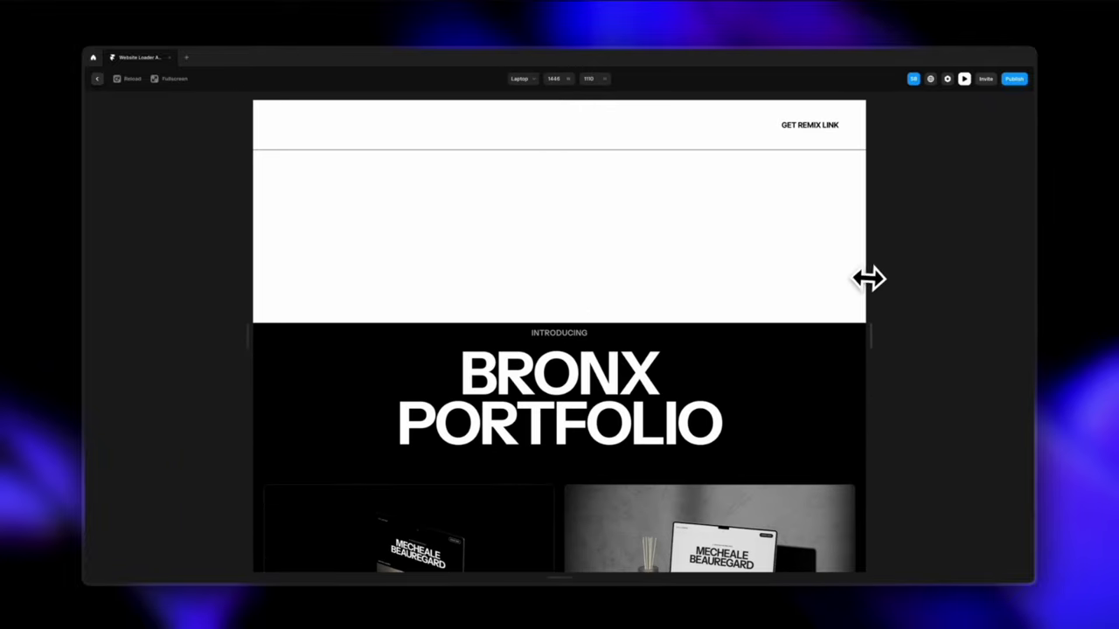
left_click(100, 80)
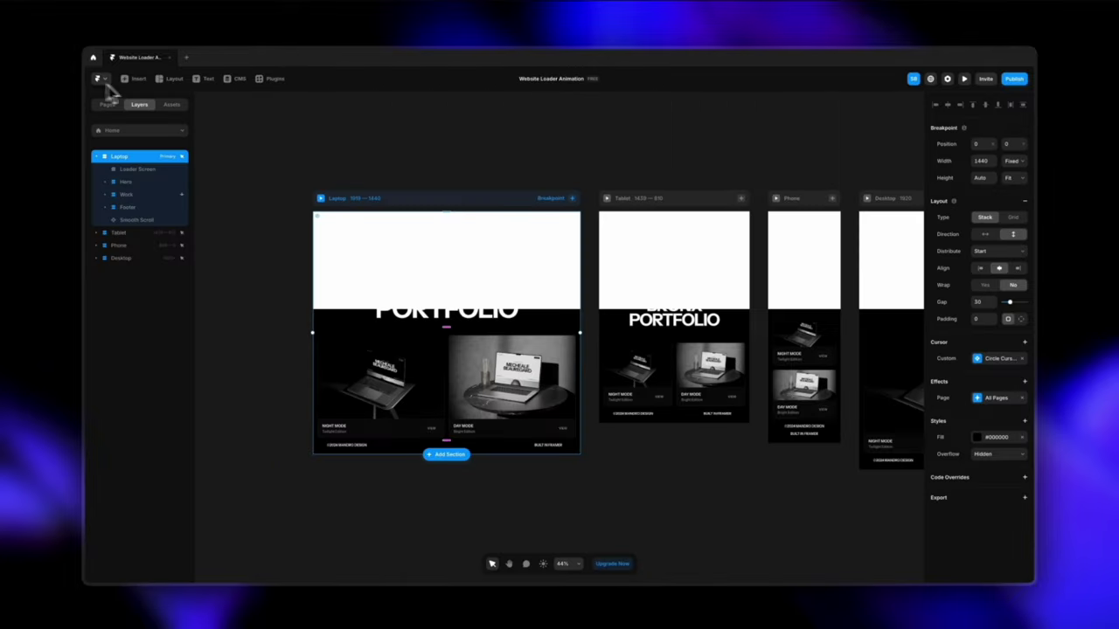
Step: Set the Loader Screen's height to Viewport at 100vh and its Z Index to 10
left_click(147, 171)
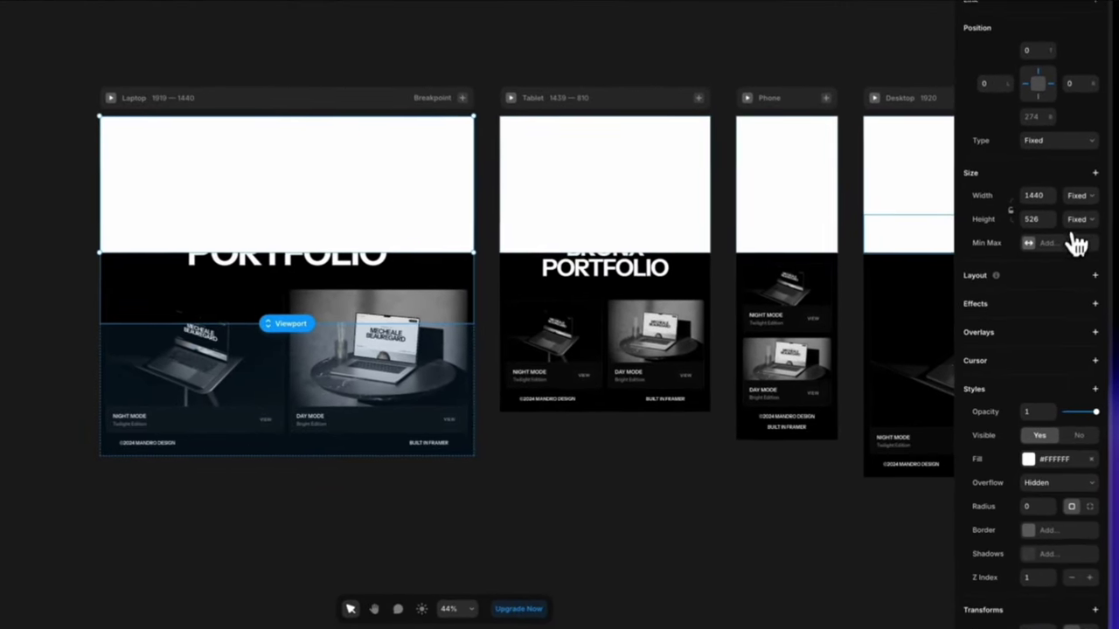
left_click(1011, 285)
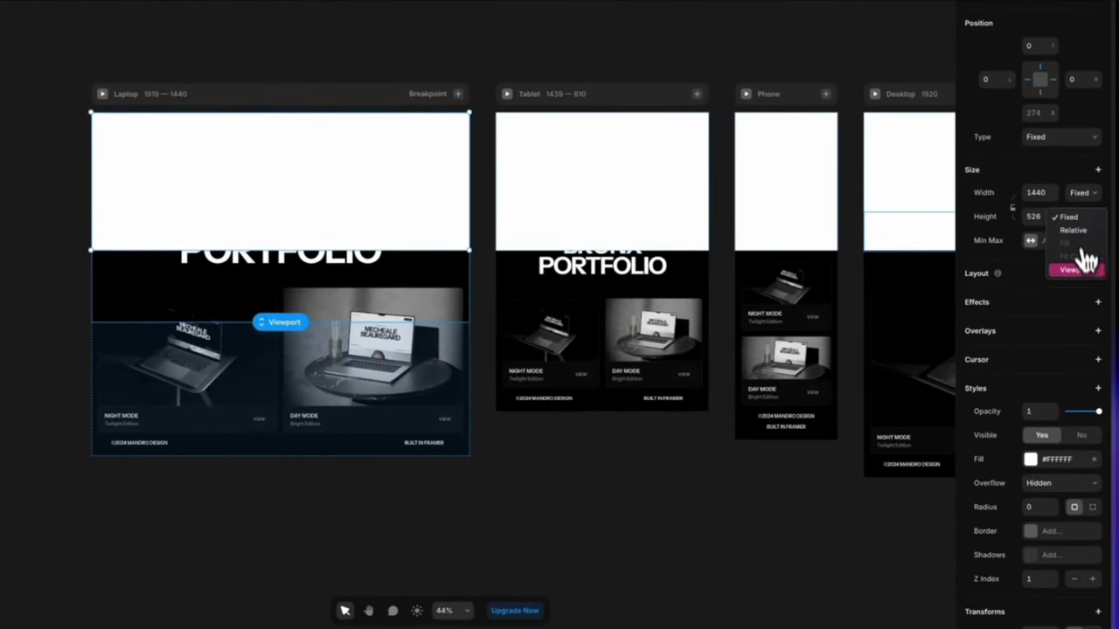
left_click(1083, 271)
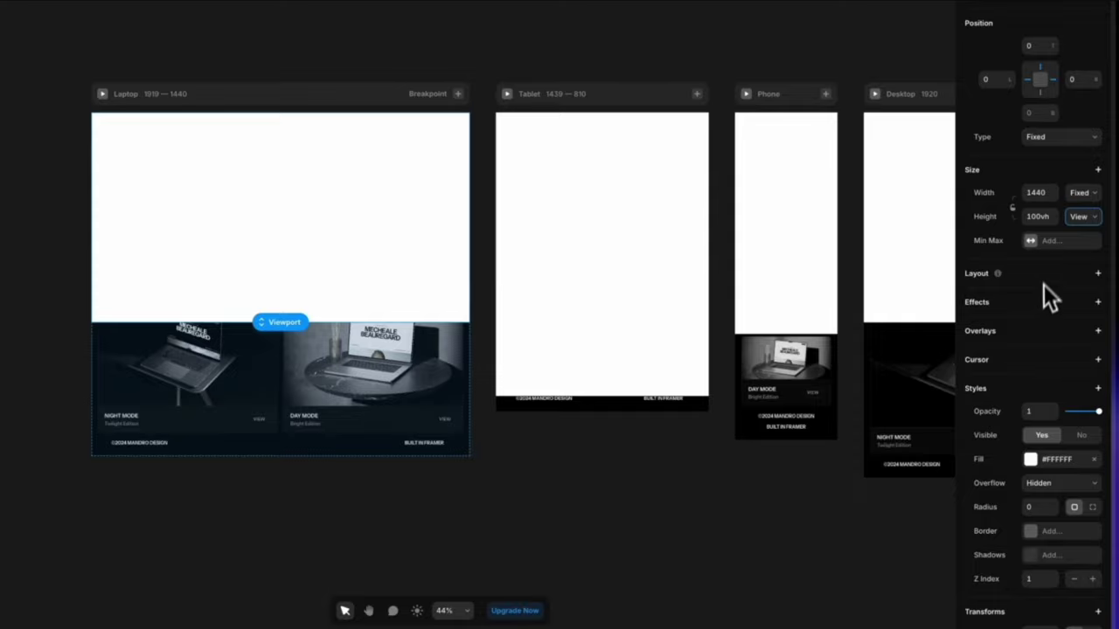
left_click(1040, 578)
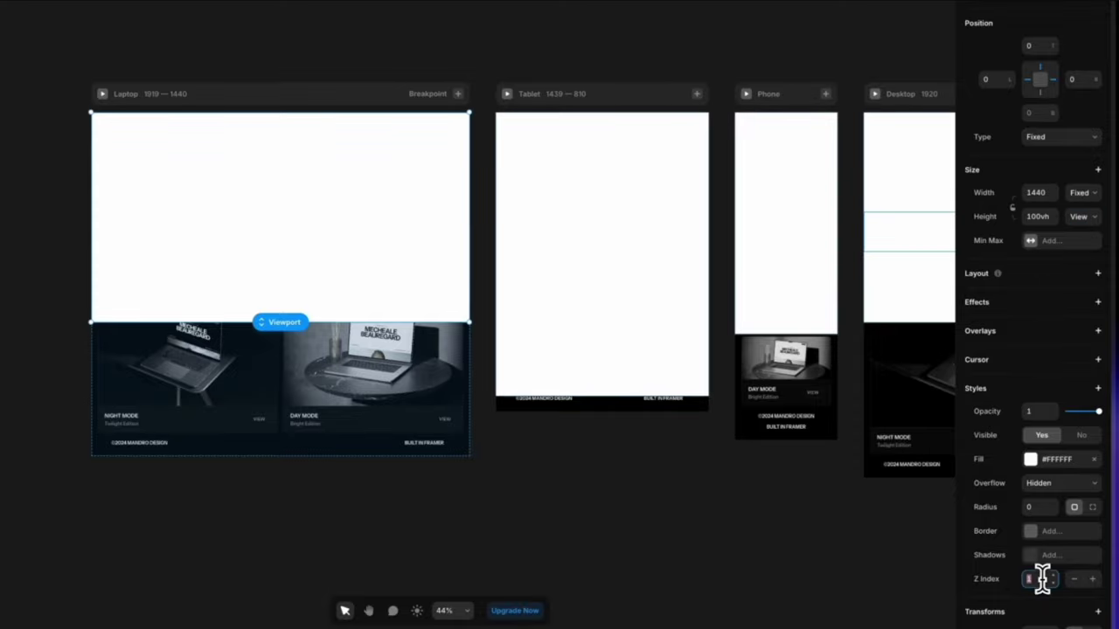
type("10")
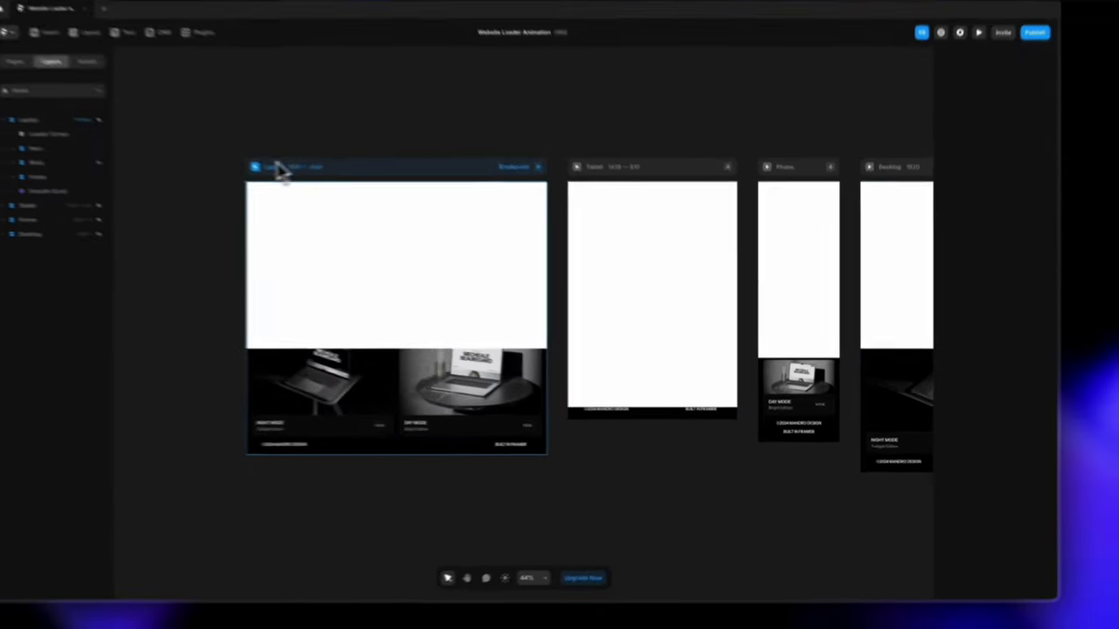
Step: Preview the Laptop breakpoint, widening the viewport to about 1708 px to check the loader's coverage, and return to the canvas
left_click(101, 93)
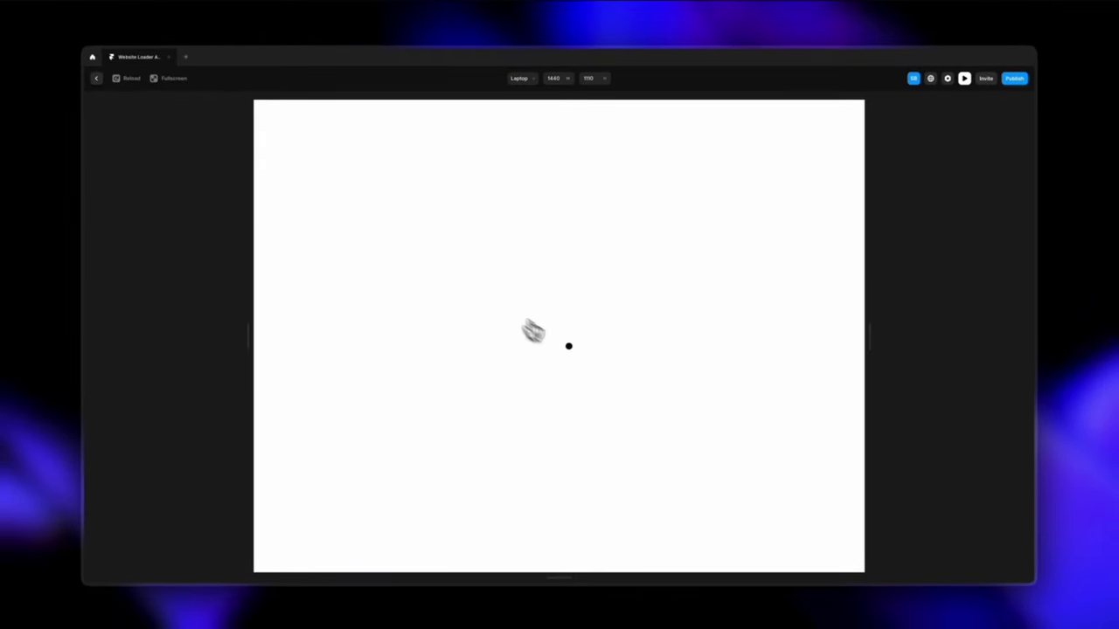
left_click_drag(873, 346, 920, 345)
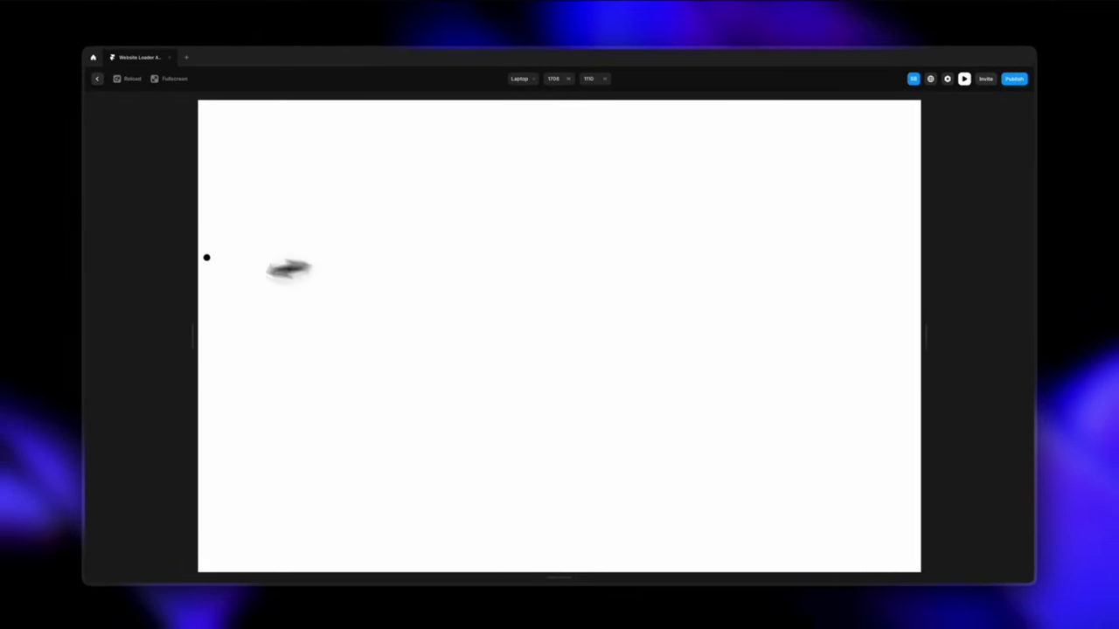
left_click(97, 78)
left_click(438, 166)
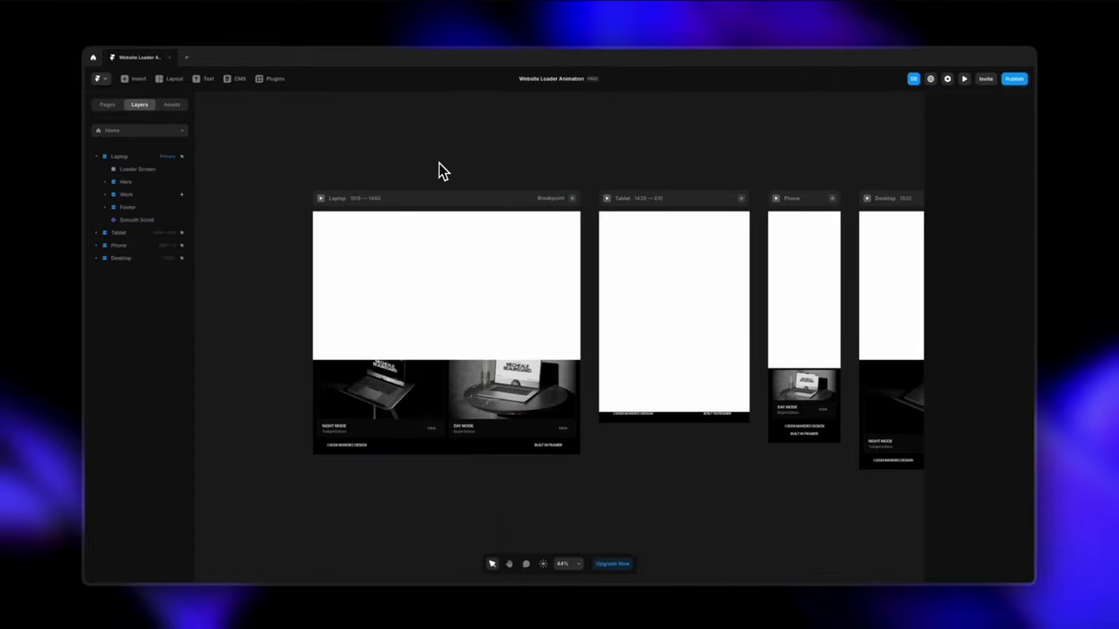
Step: Create a component named Loader Screen from the Loader Screen frame
left_click(388, 278)
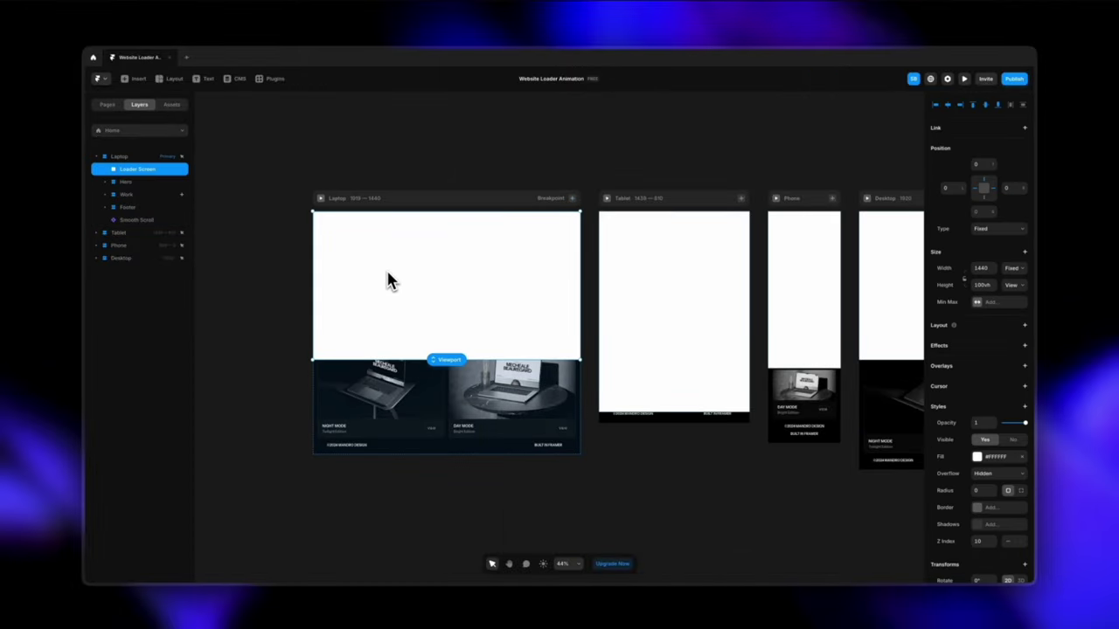
right_click(166, 171)
left_click(199, 194)
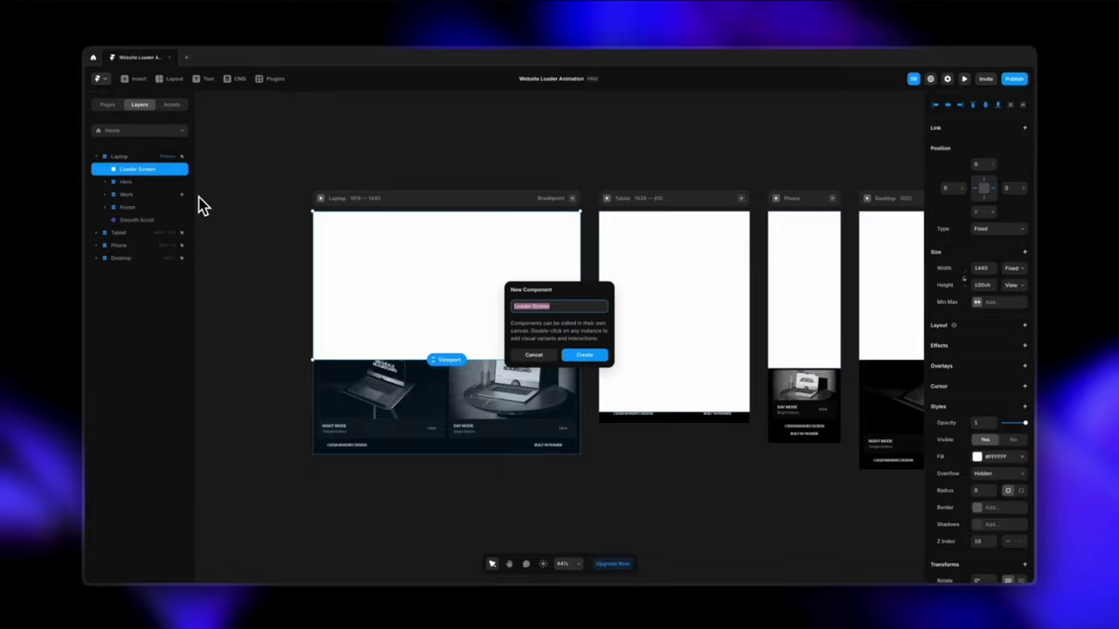
left_click(584, 356)
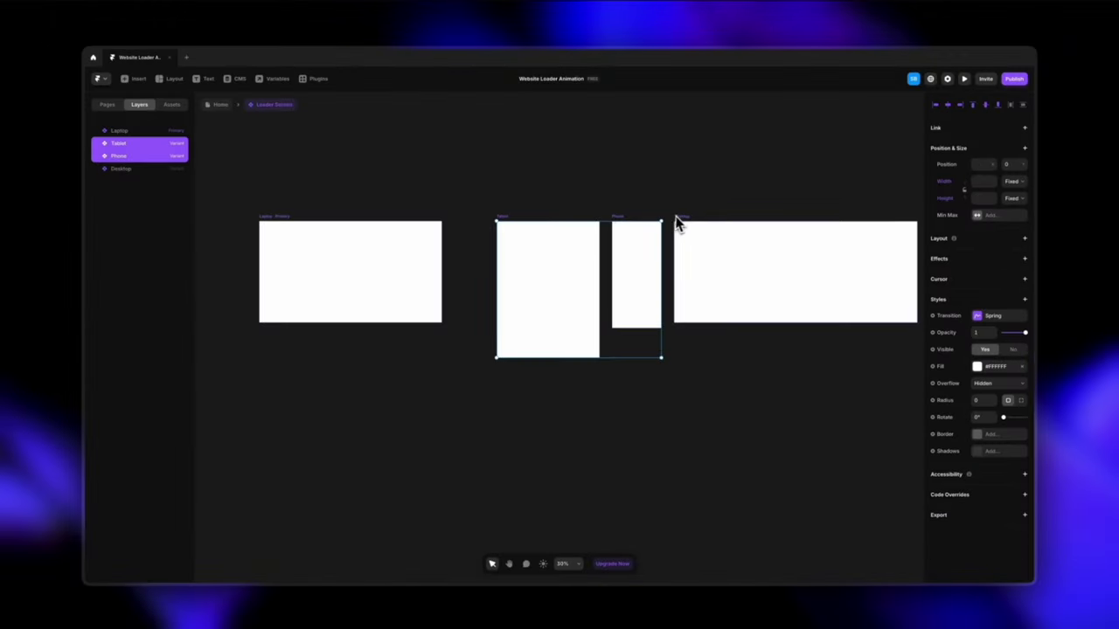
Step: Delete the component's Tablet, Phone and Desktop variants and rename the primary Laptop variant as Start Screen
left_click(678, 219, "shift")
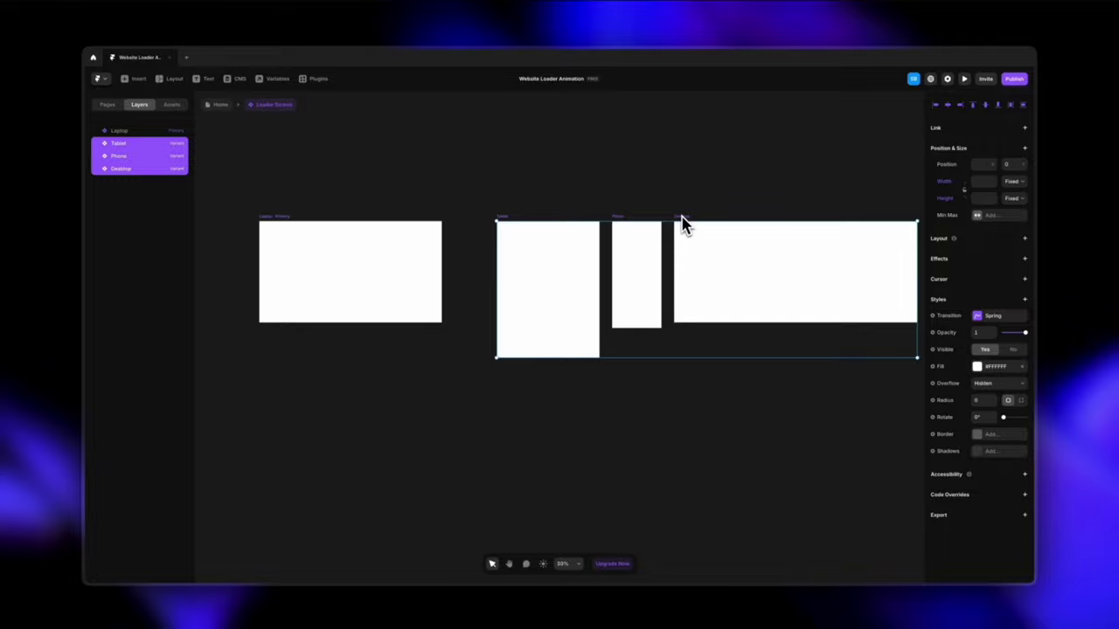
key("Delete")
left_click(282, 221)
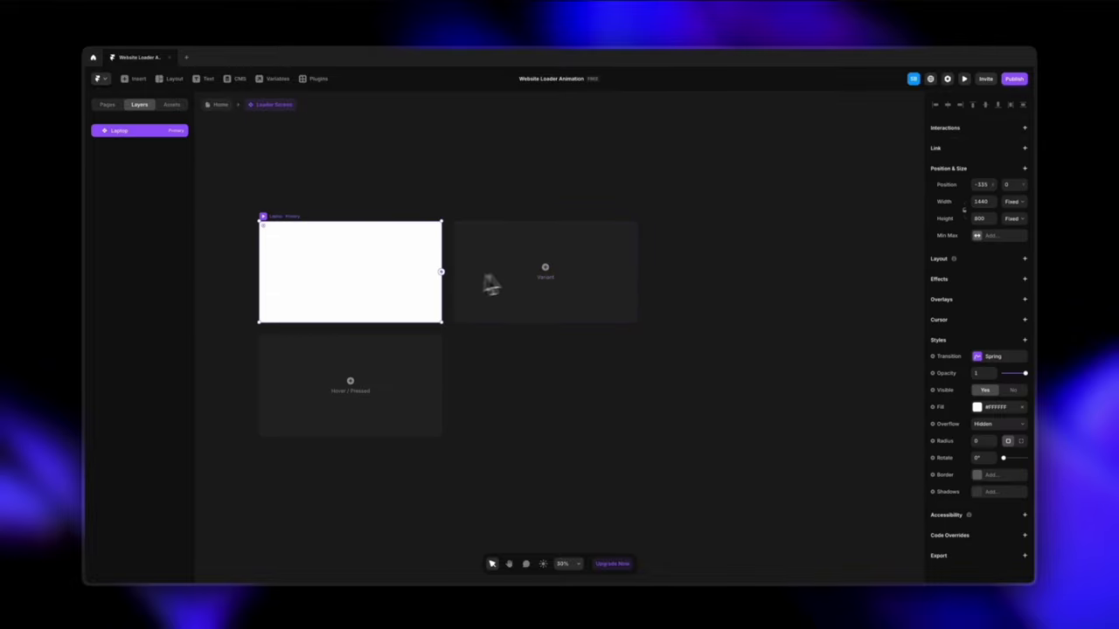
double_click(125, 134)
type("Start S")
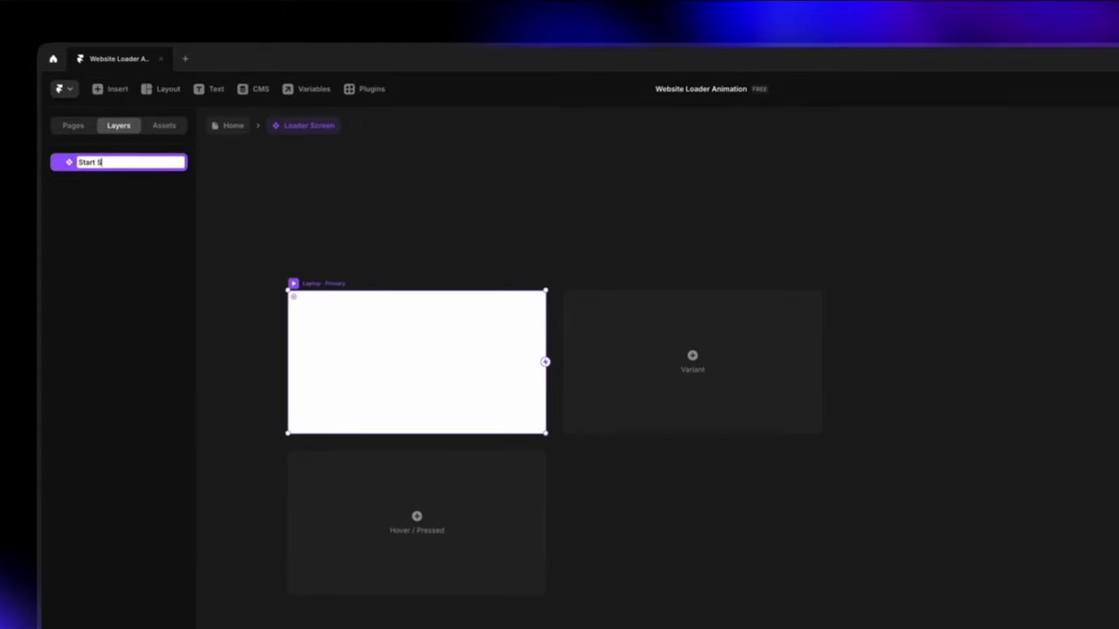
type("creen")
key("Return")
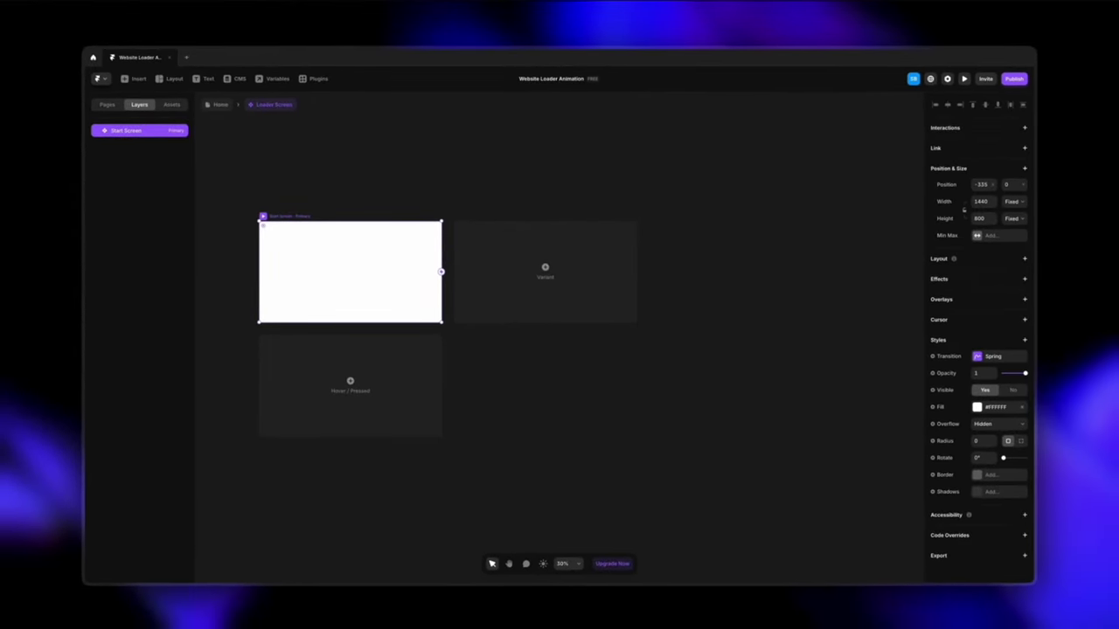
Step: Remove the white fill from the Start Screen variant
scroll(342, 267, "left", 3)
scroll(370, 267, "up", 3)
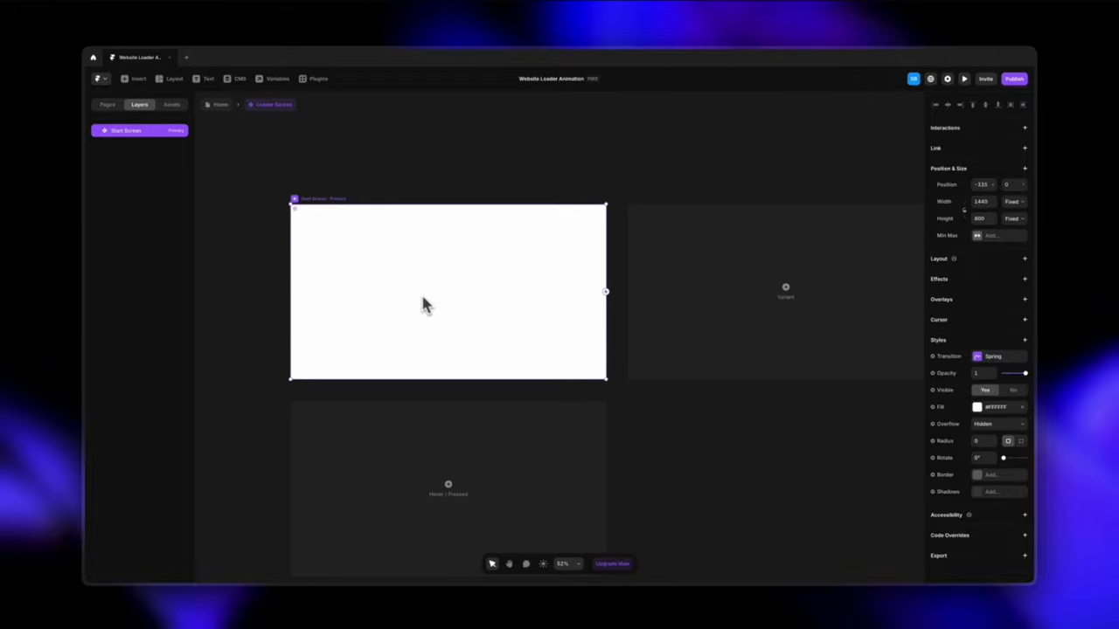
left_click(1025, 408)
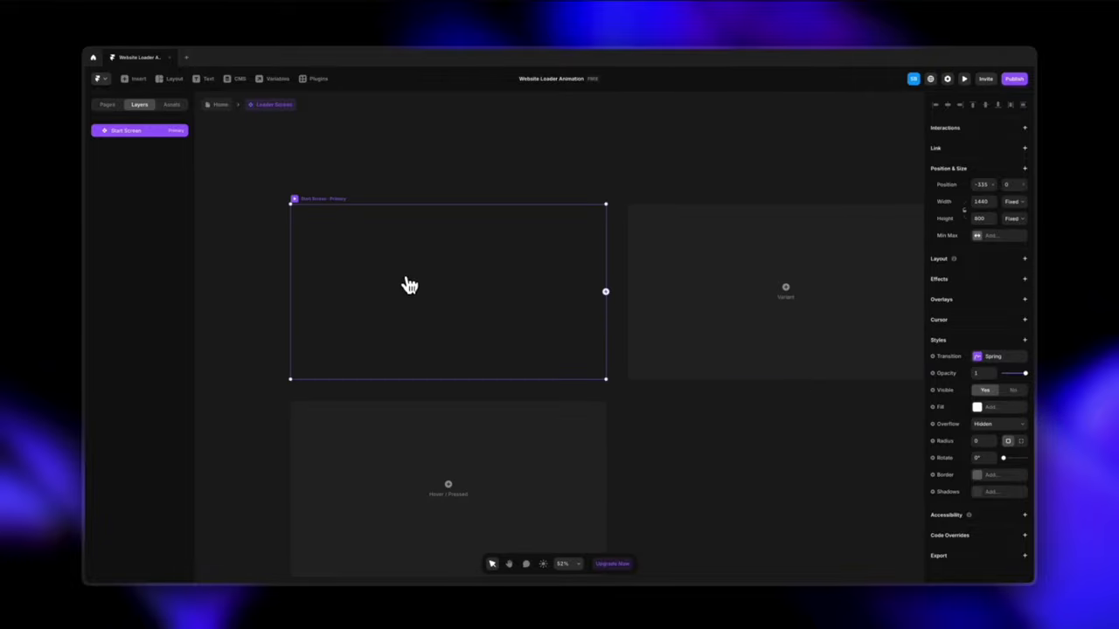
Step: Draw a frame inside the Start Screen variant and stretch it over the variant with 0 offset on all four sides
key("f")
left_click_drag(374, 252, 485, 333)
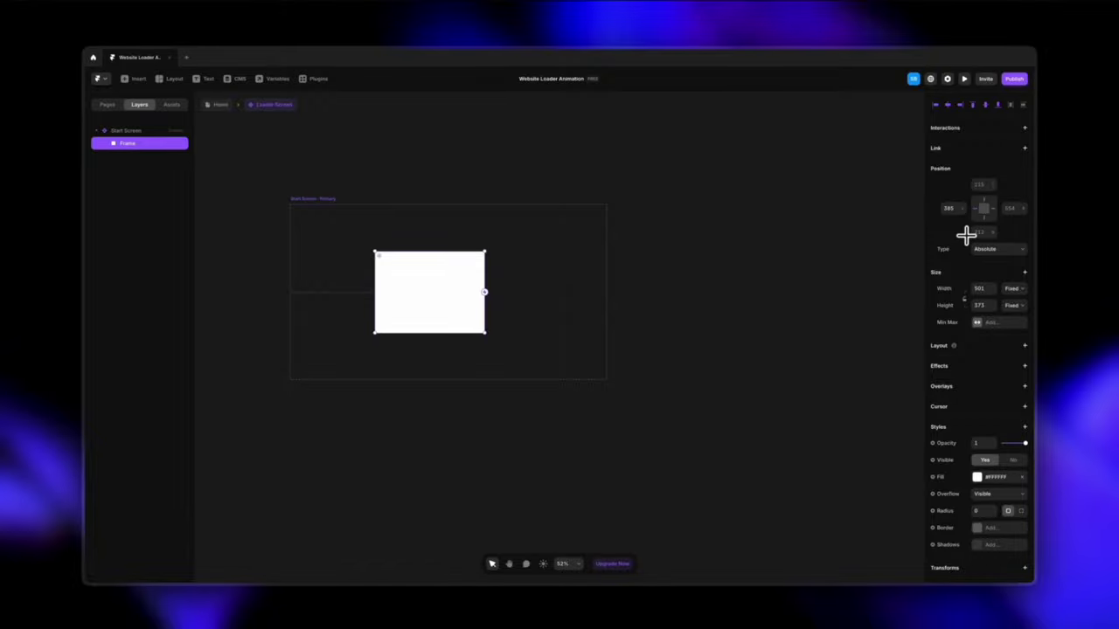
left_click(983, 186)
type("0")
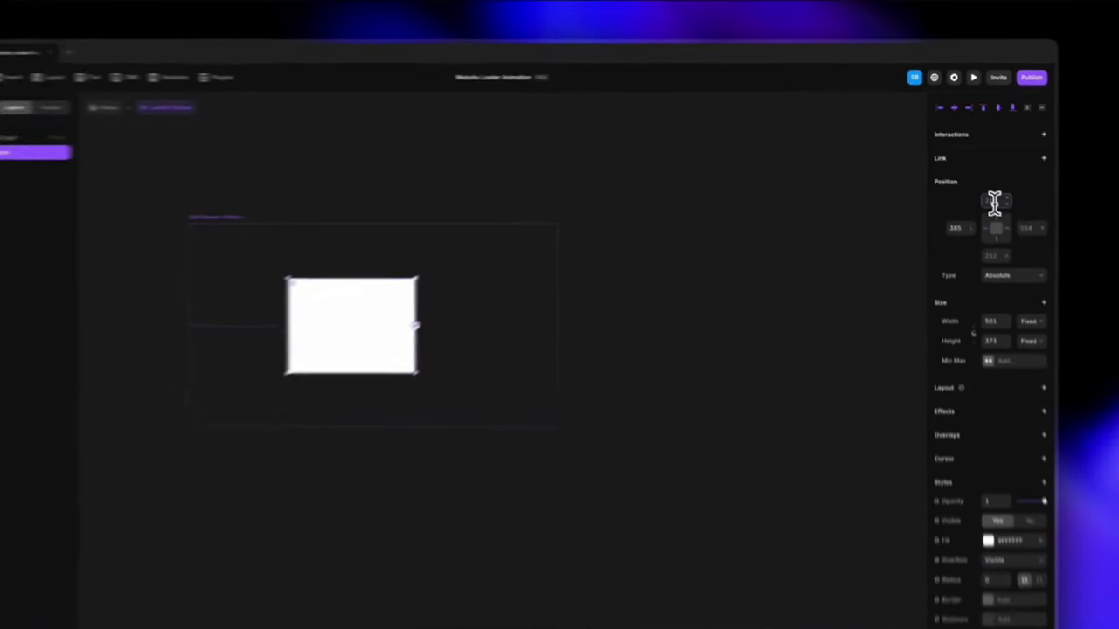
left_click(956, 209)
type("0")
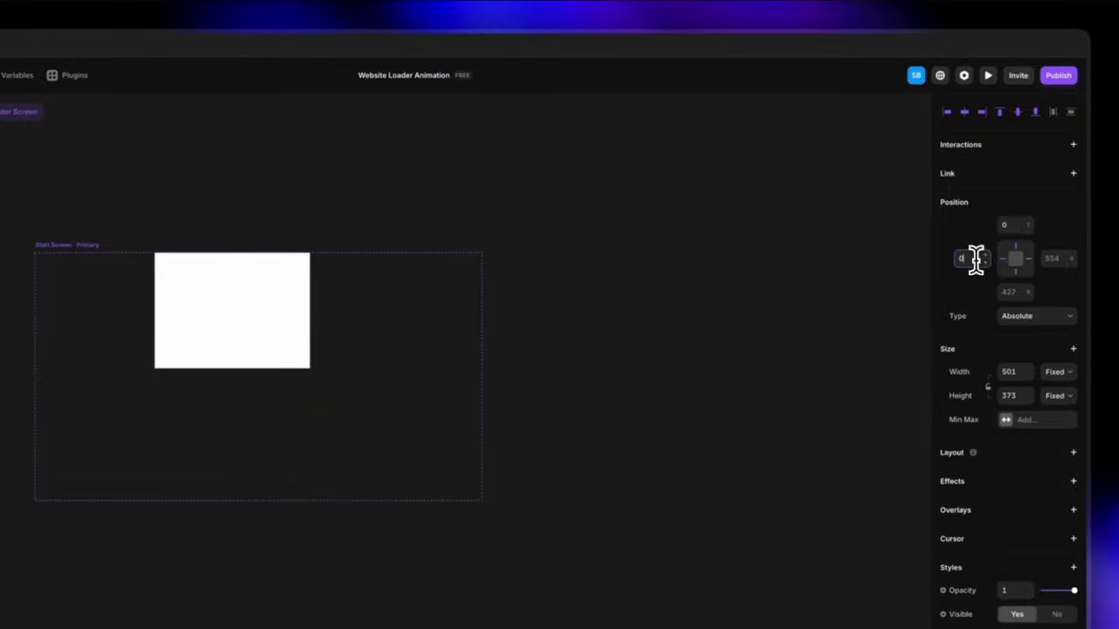
left_click(1049, 258)
type("0")
left_click(1016, 293)
type("0")
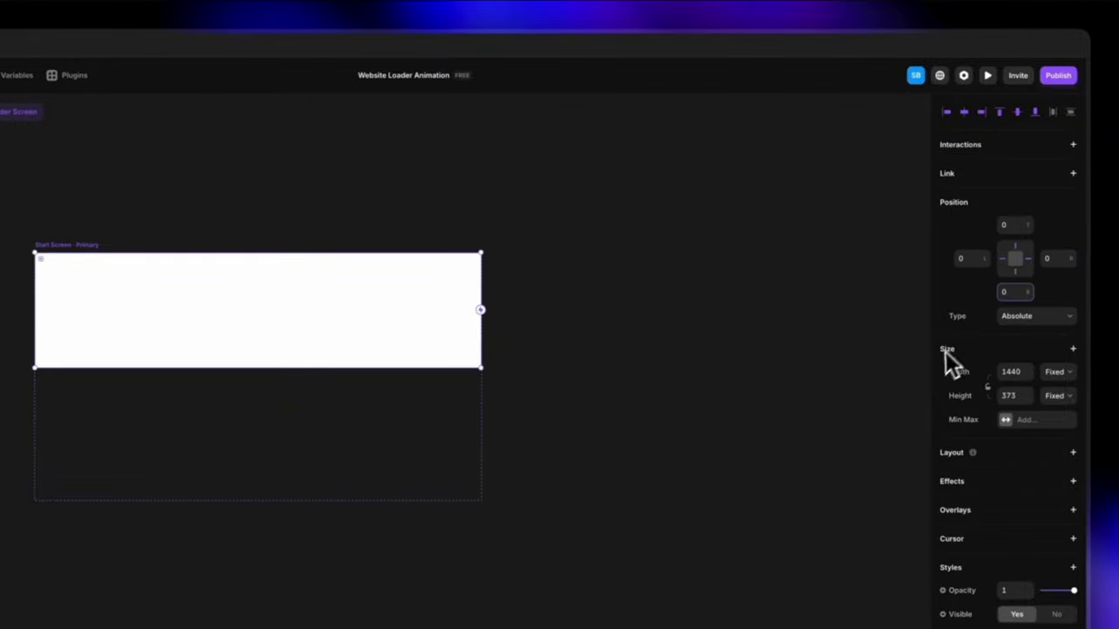
left_click(859, 401)
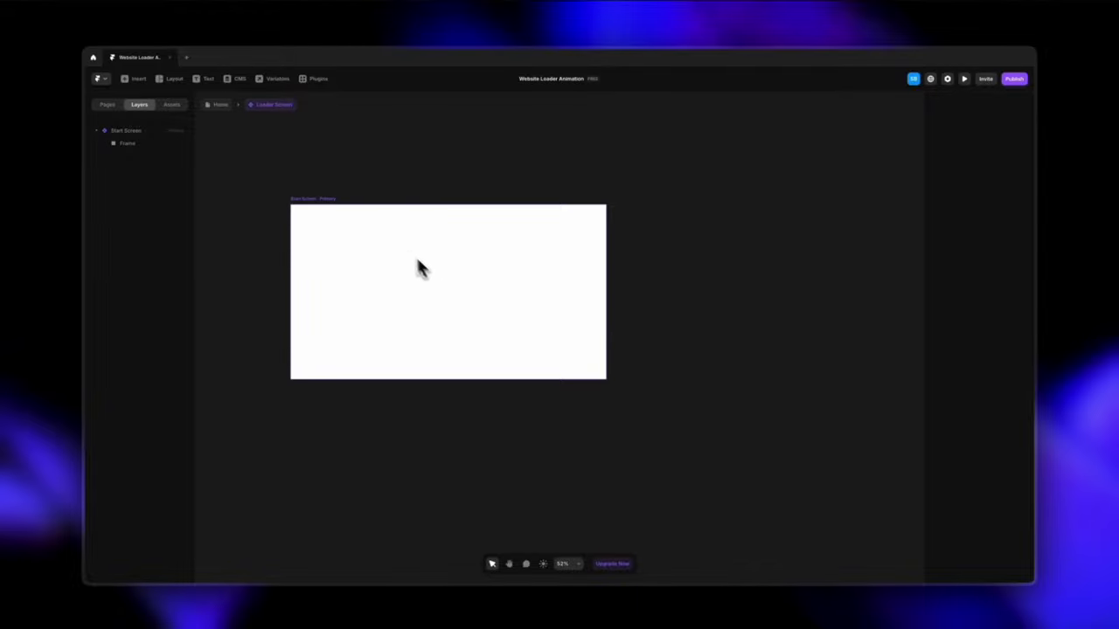
Step: Rename the new full-size frame as BG Color and set its fill to black (#000000)
double_click(136, 145)
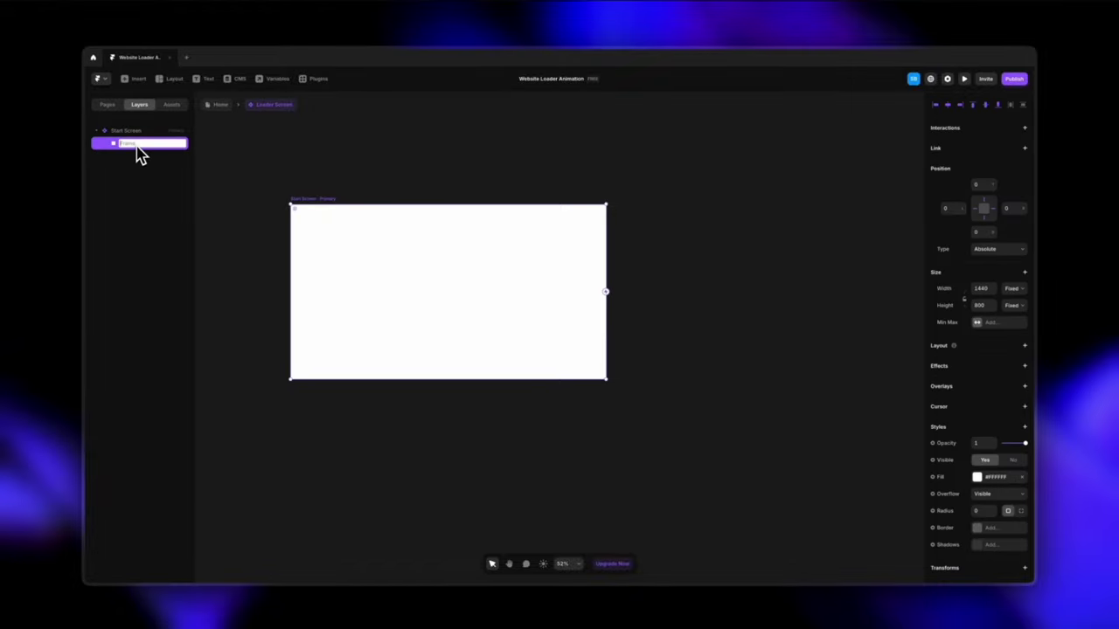
type("BG C")
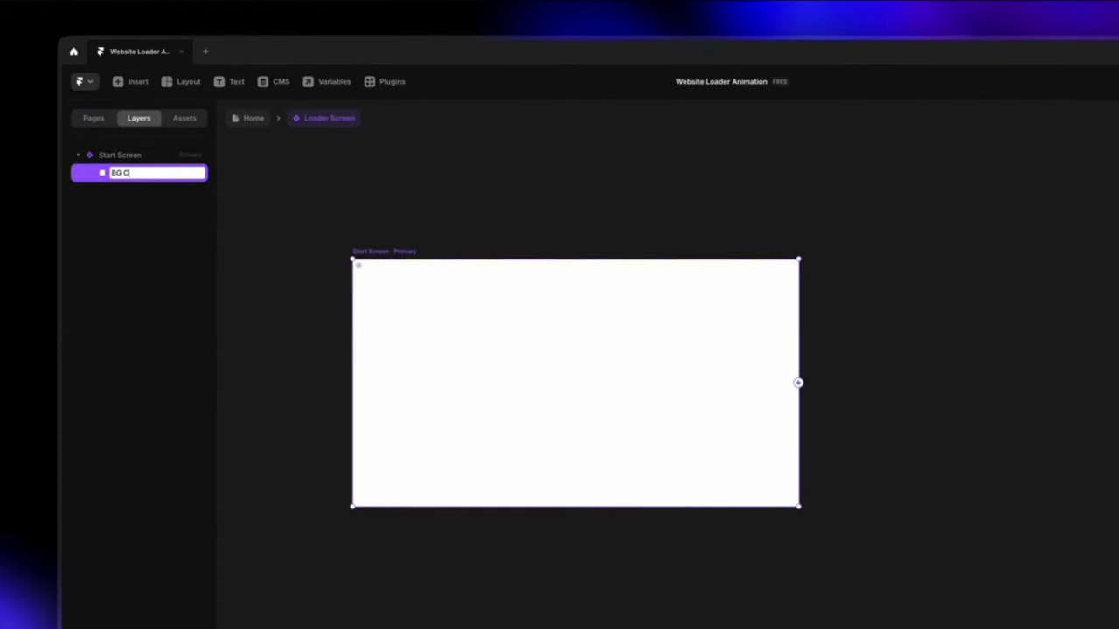
type("olor")
key("Return")
left_click(979, 478)
left_click(866, 456)
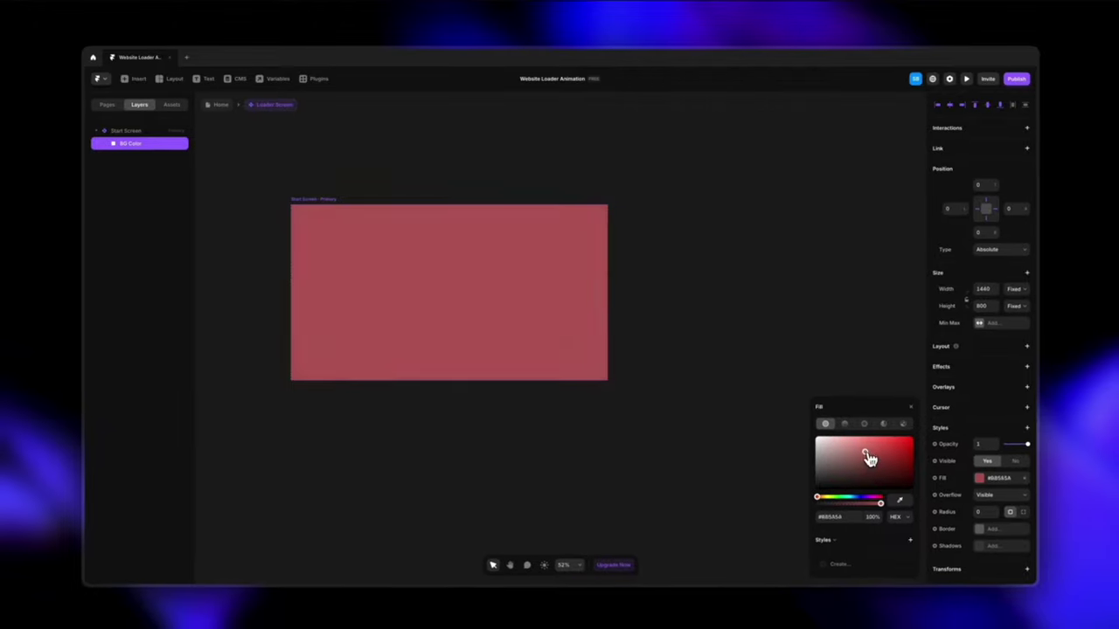
left_click_drag(868, 457, 811, 500)
left_click(690, 492)
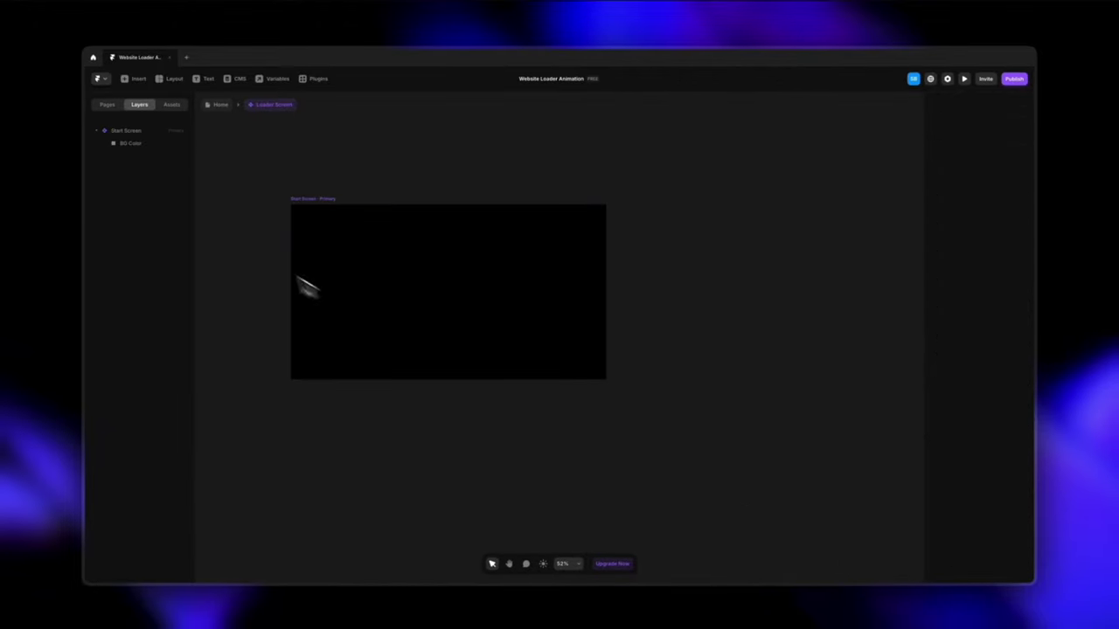
Step: Lock the BG Color layer
left_click(138, 147)
right_click(165, 153)
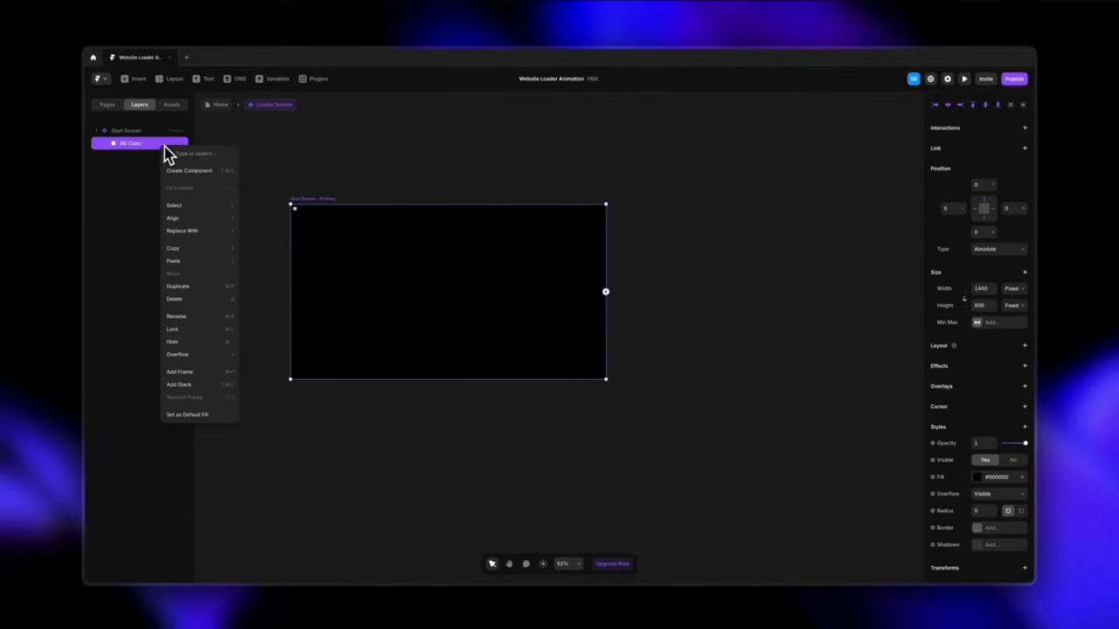
left_click(192, 329)
left_click(248, 435)
Step: Draw a second frame of about 541 × 320 px inside Start Screen and rename it as Content Frame
scroll(256, 444, "left", 2)
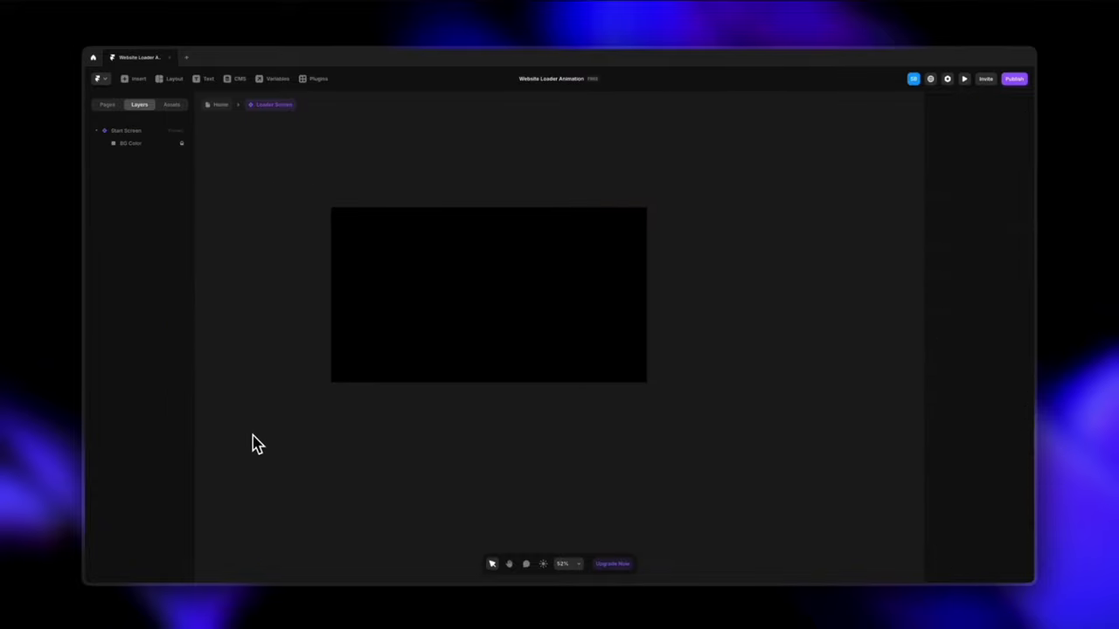
scroll(368, 320, "up", 5)
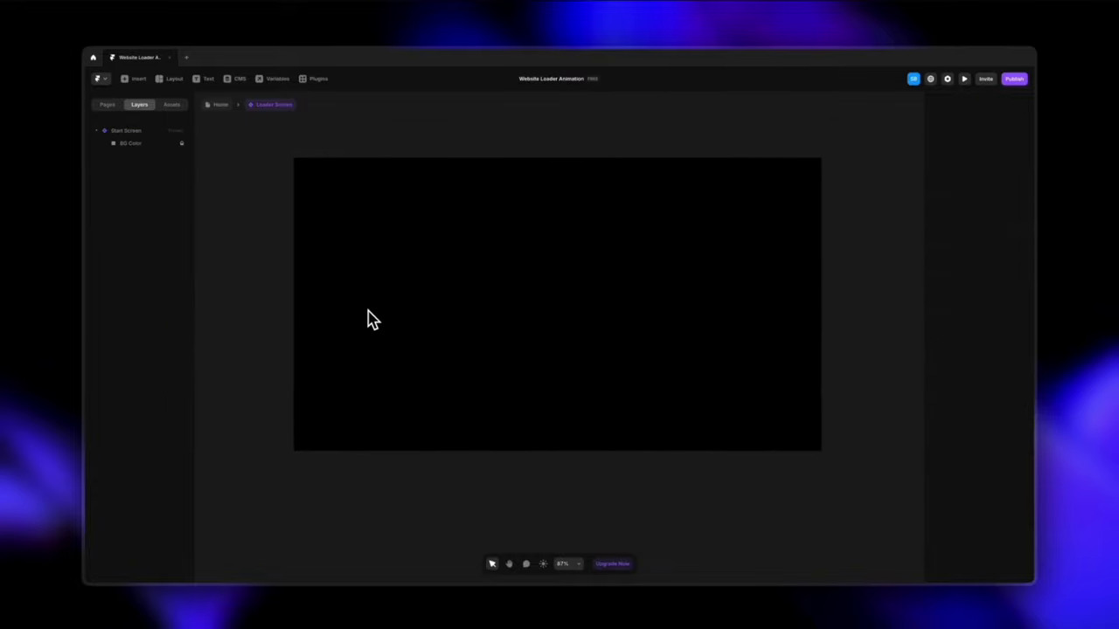
scroll(491, 326, "up", 1)
key("f")
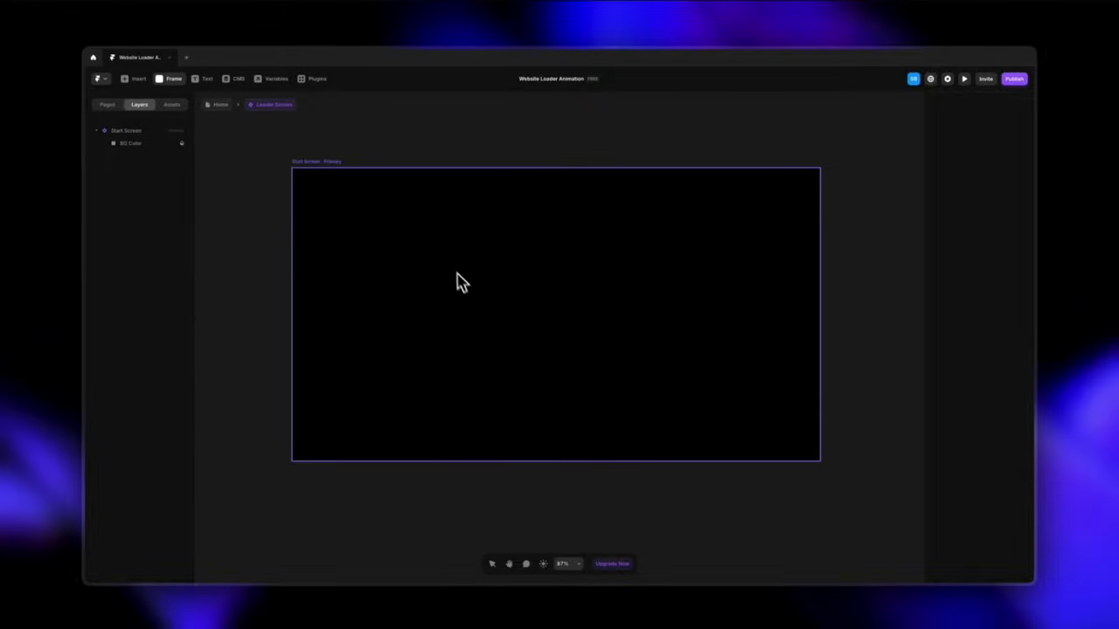
left_click_drag(432, 249, 630, 365)
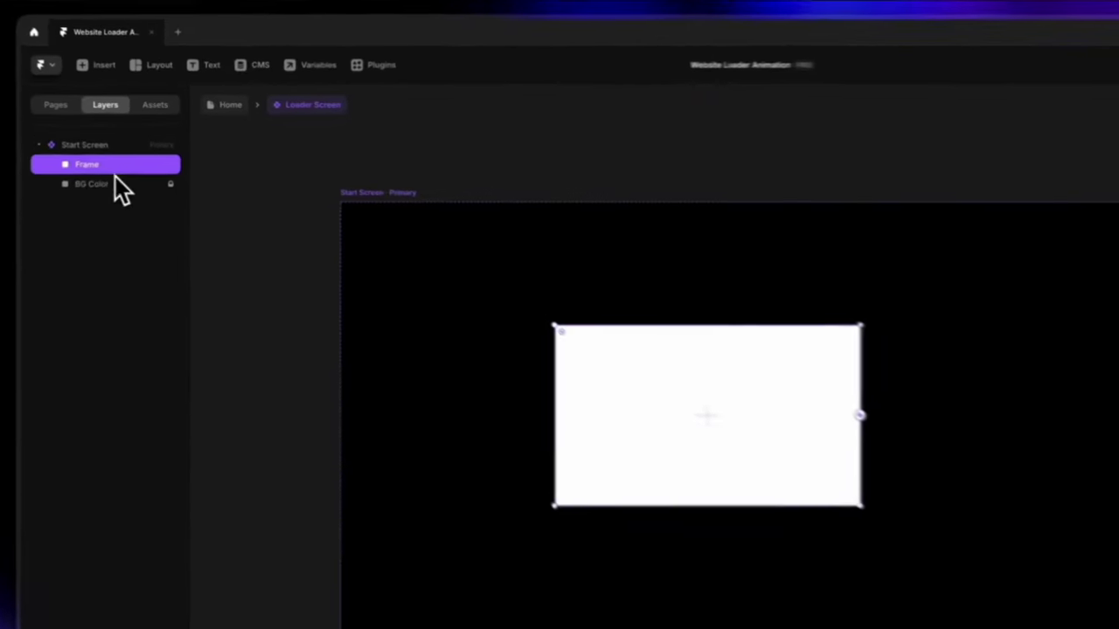
double_click(129, 144)
type("Content Frame")
left_click(250, 272)
Step: Set the Content Frame's top, left, right and bottom offsets to 0 and remove its white fill
left_click(761, 422)
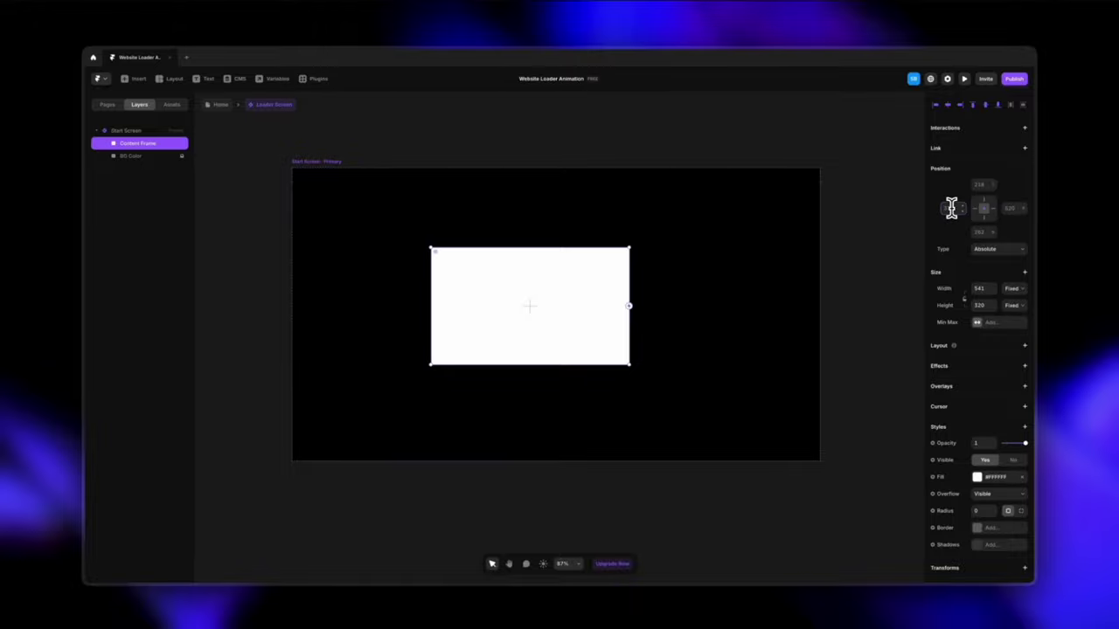
type("0")
left_click(981, 185)
type("0")
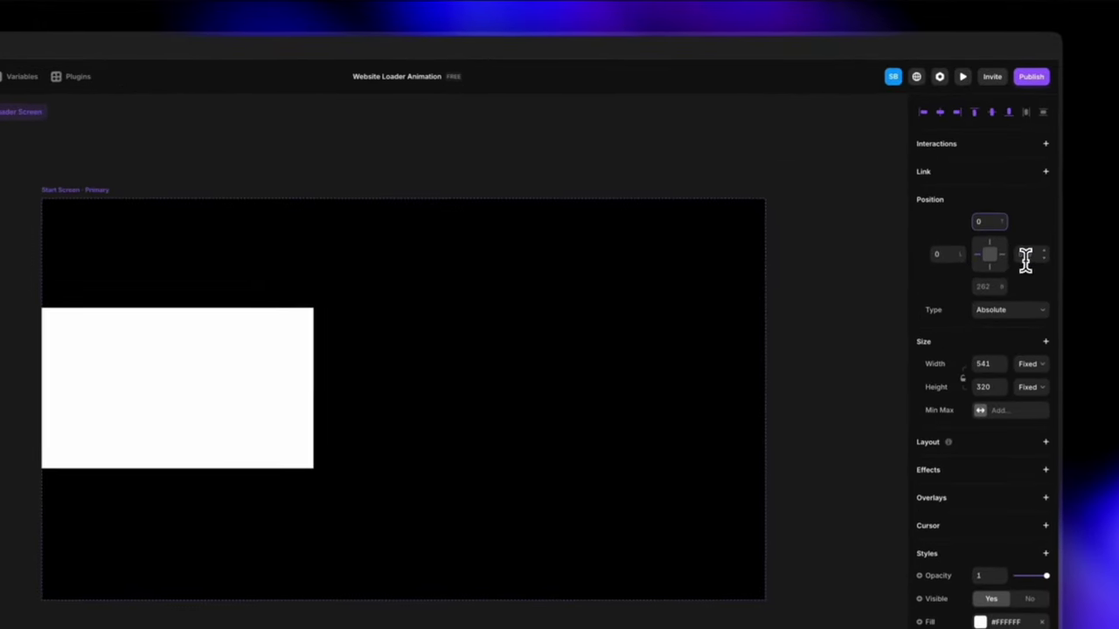
left_click(1010, 208)
type("0")
left_click(981, 232)
type("0")
key("Return")
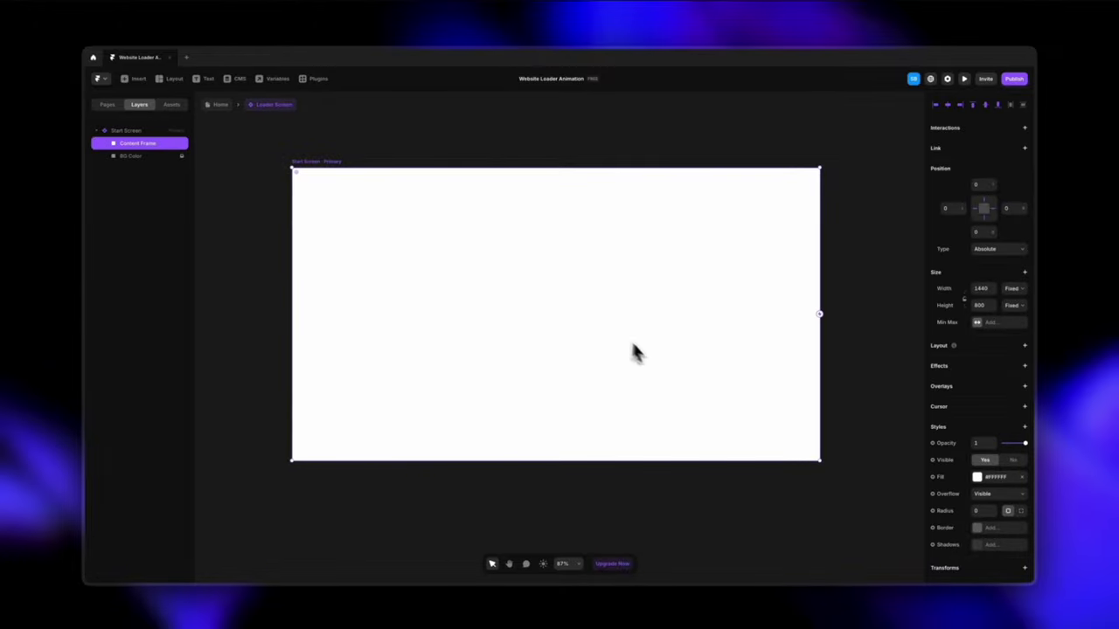
left_click(1024, 479)
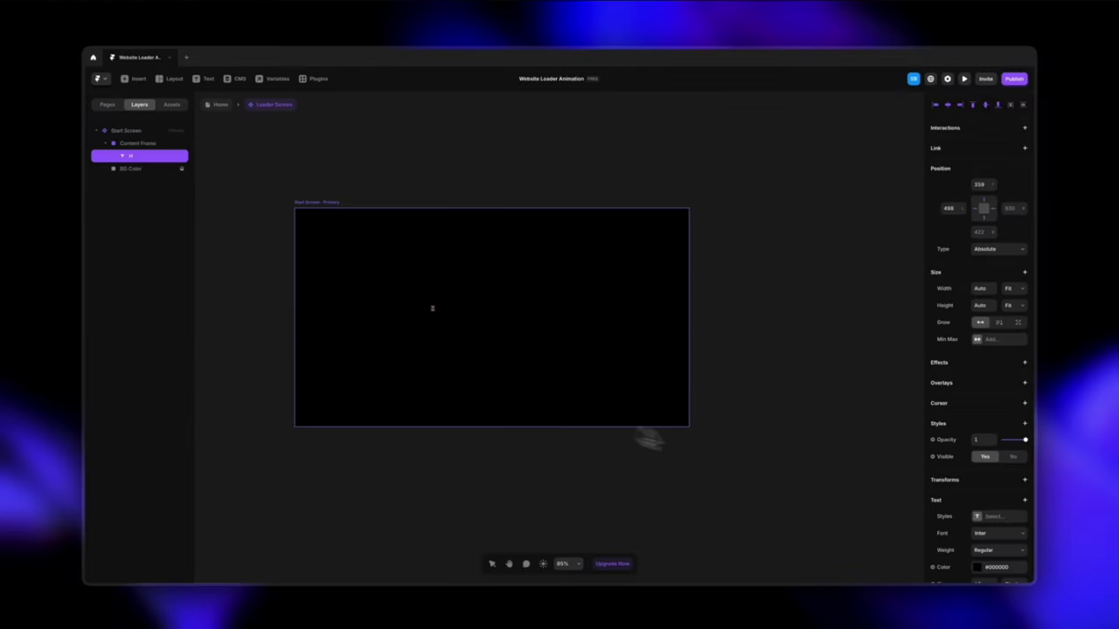
Step: Set the color of the H text in the Content Frame to white (#FFFFFF)
scroll(986, 542, "down", 1)
left_click(980, 524)
left_click_drag(854, 452, 803, 426)
scroll(490, 350, "up", 3)
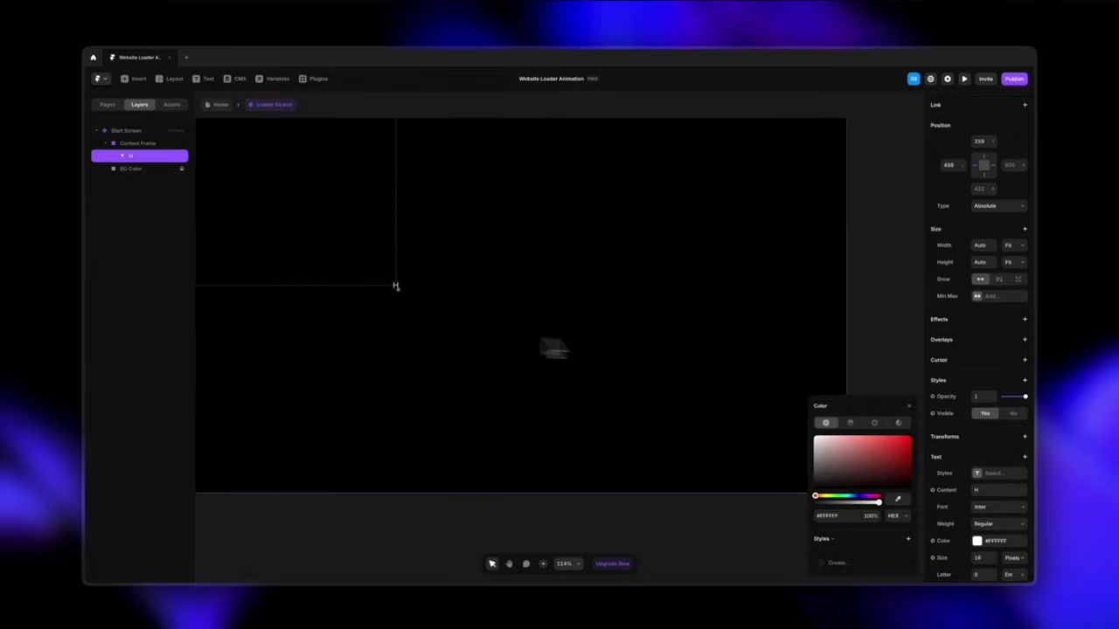
left_click(909, 414)
Step: Increase the H text's font size to 106 px
scroll(961, 490, "down", 1)
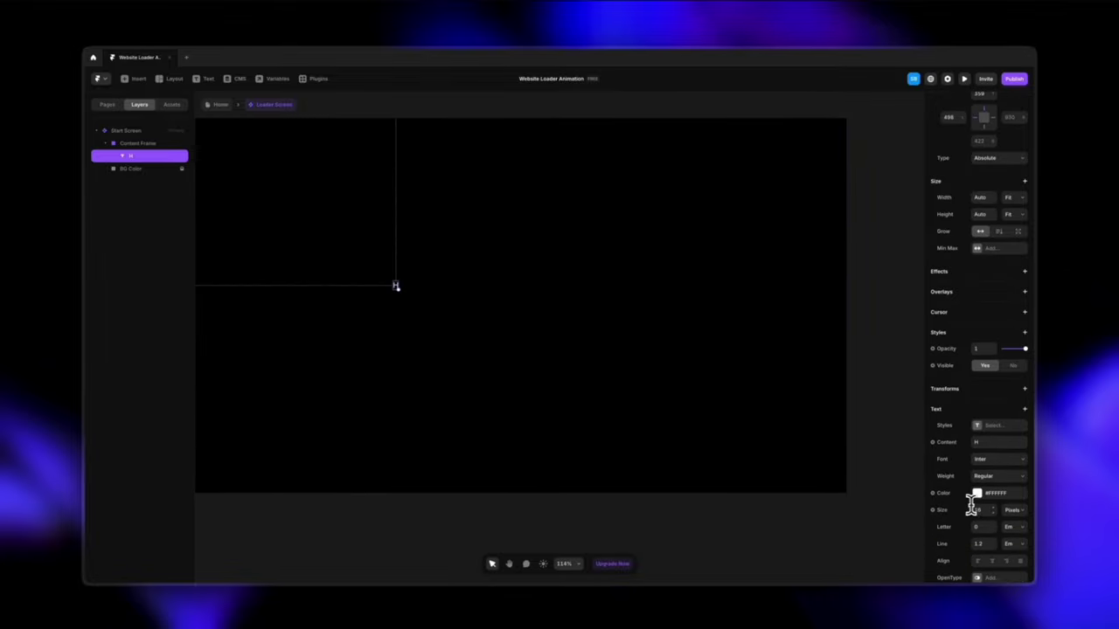
key("Return")
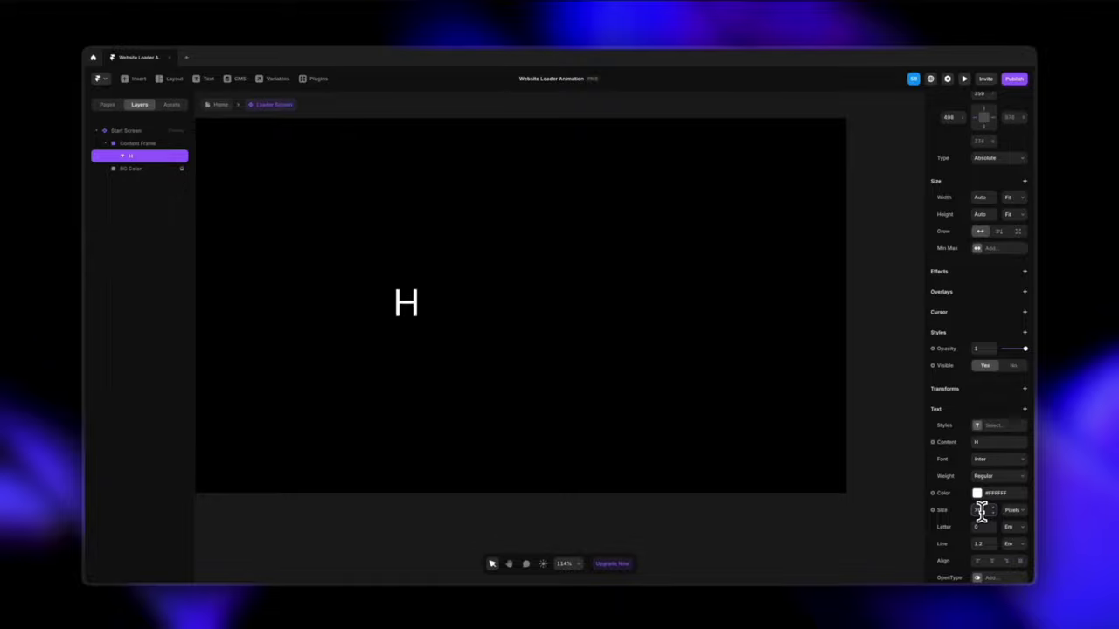
key("shift+Up")
key("shift+Up")
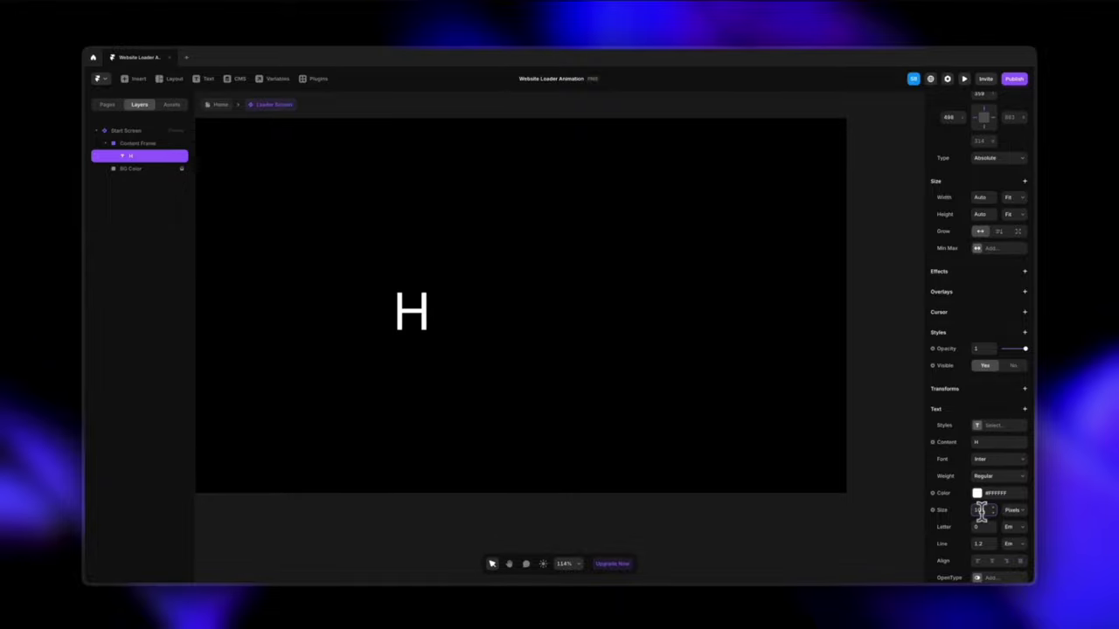
Step: Set the H text's font to Instrument Sans with Bold weight and move it closer to the frame's centre
scroll(664, 405, "down", 3)
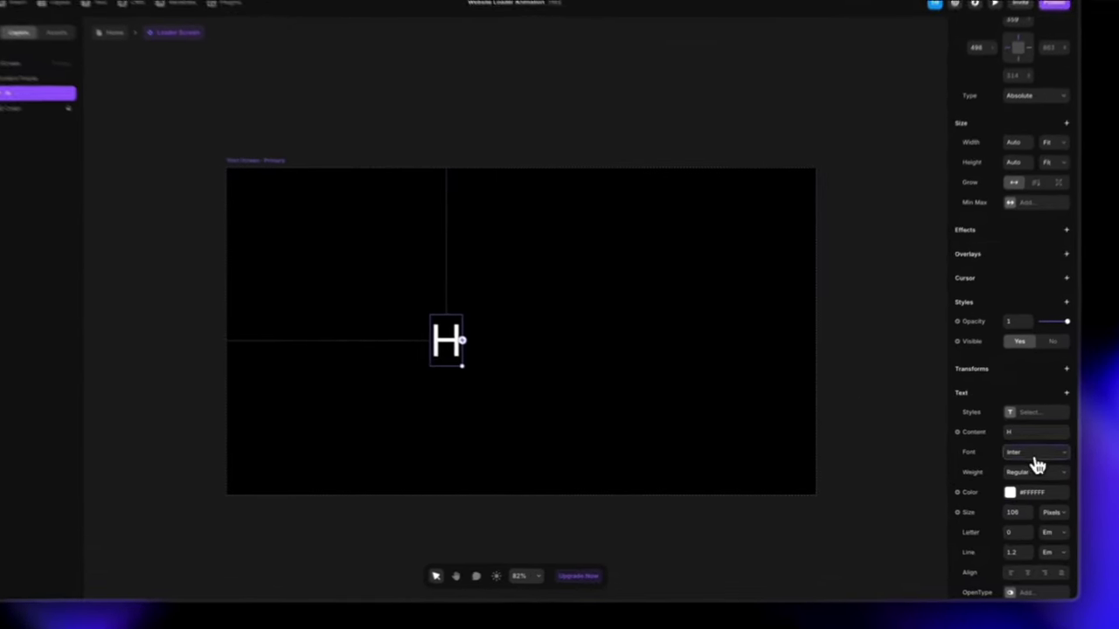
left_click(1035, 458)
left_click(853, 475)
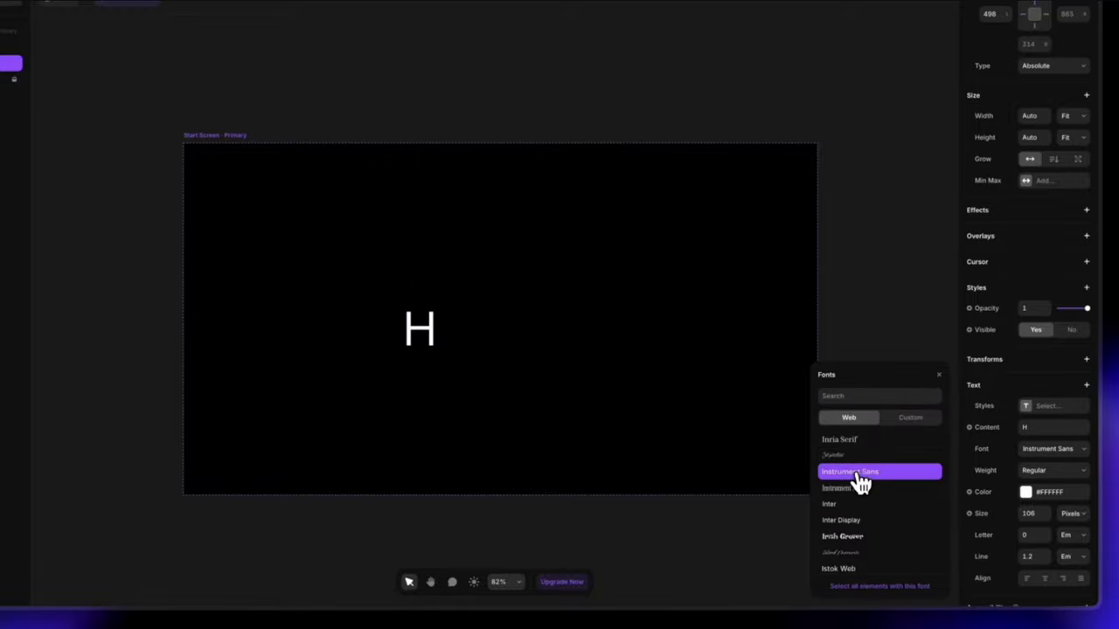
left_click(940, 376)
left_click(1034, 473)
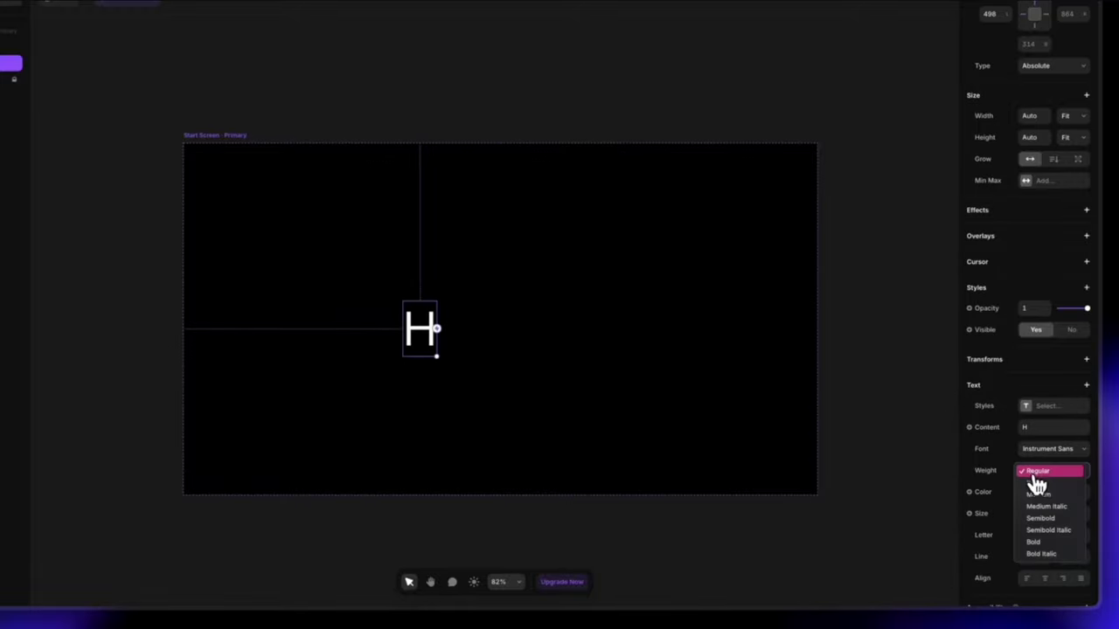
left_click(1035, 543)
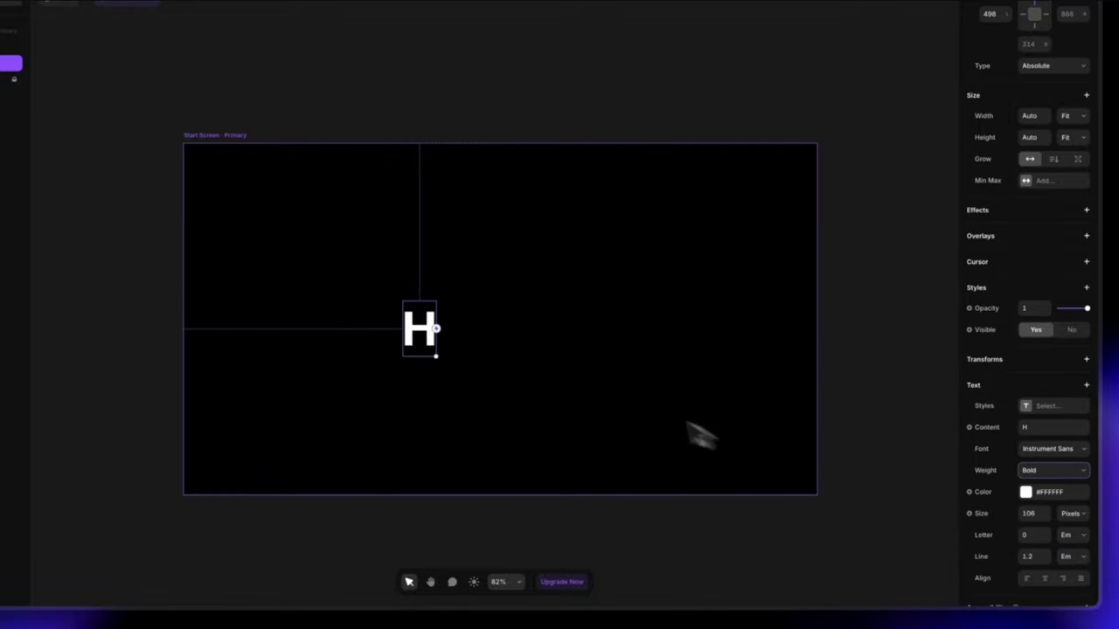
left_click_drag(434, 344, 449, 328)
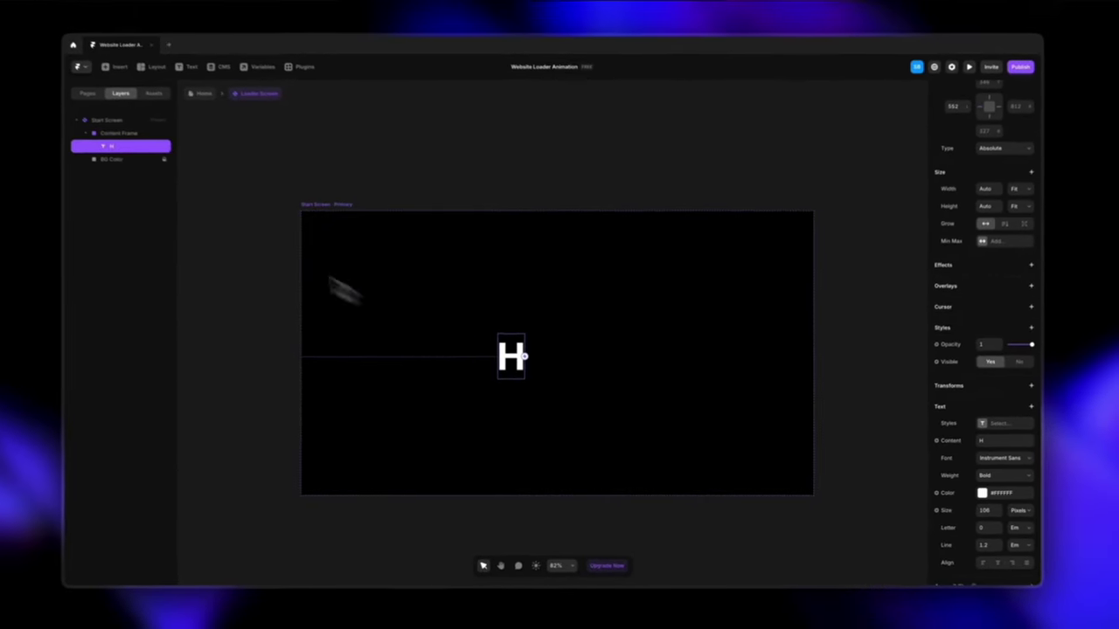
Step: Wrap the H text in a stack and set the stack's width to Fit Content
right_click(131, 150)
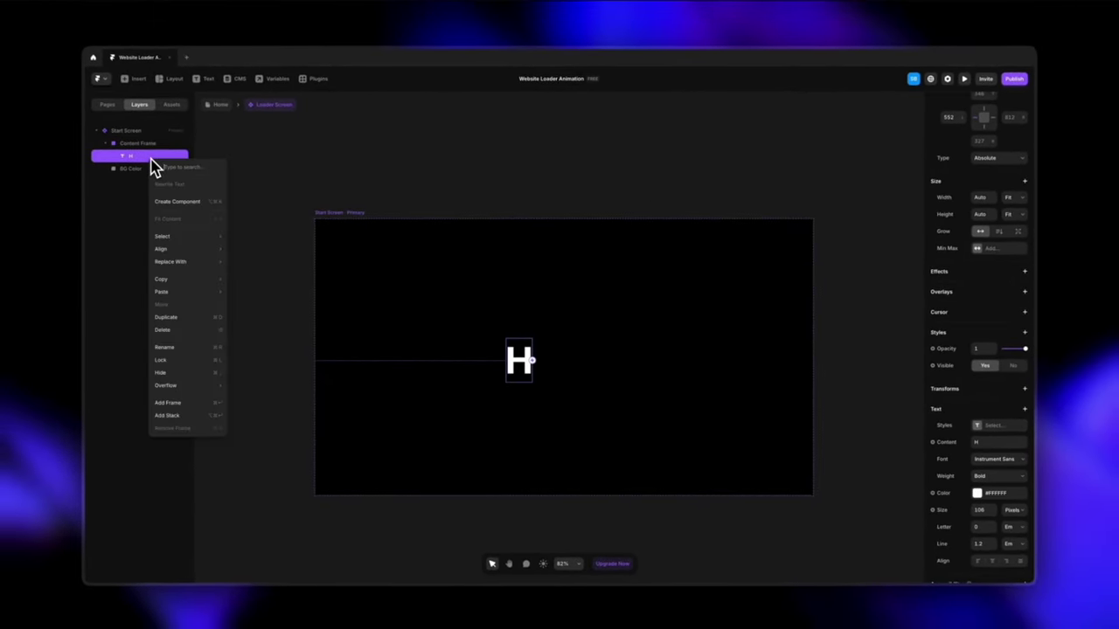
left_click(175, 416)
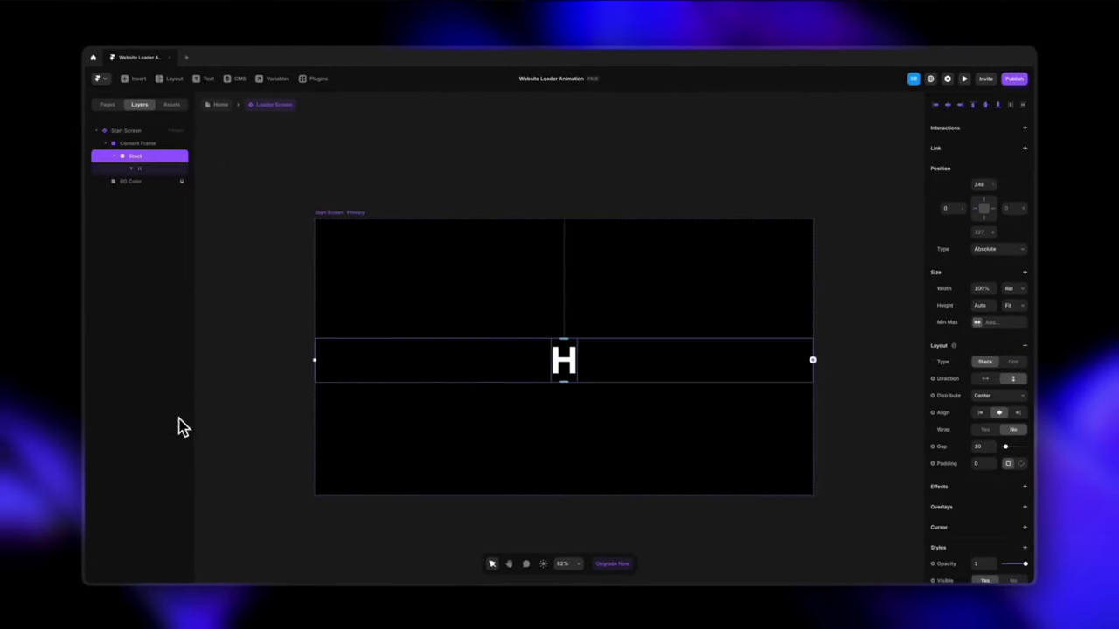
left_click(1009, 289)
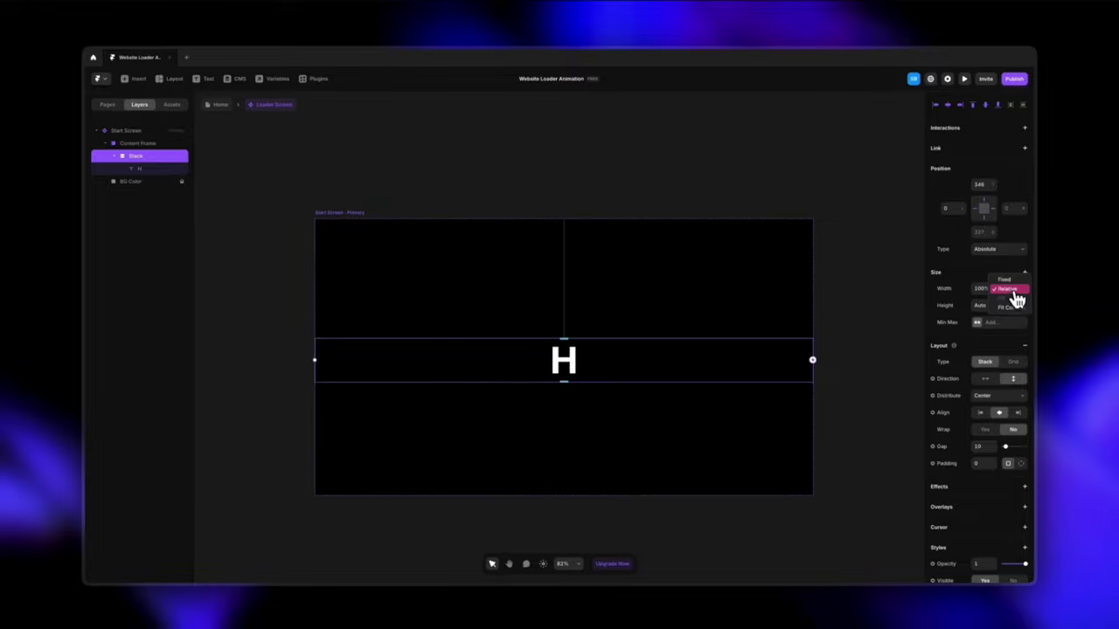
left_click(1014, 308)
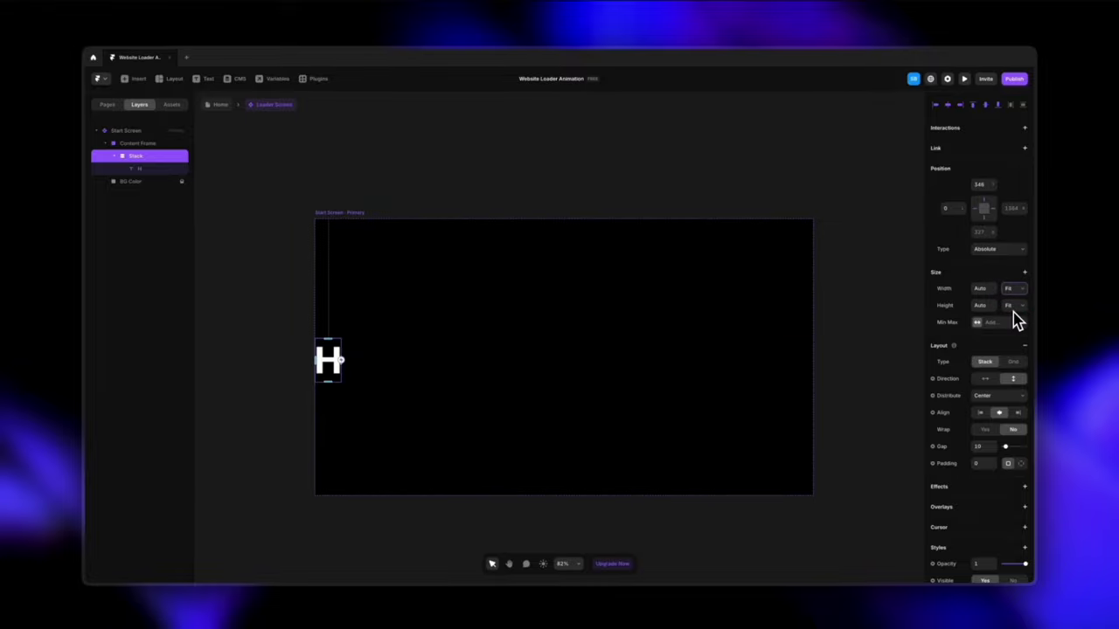
Step: Move the H stack to the Content Frame's vertical centre, about 437 px from its left edge
left_click(490, 379)
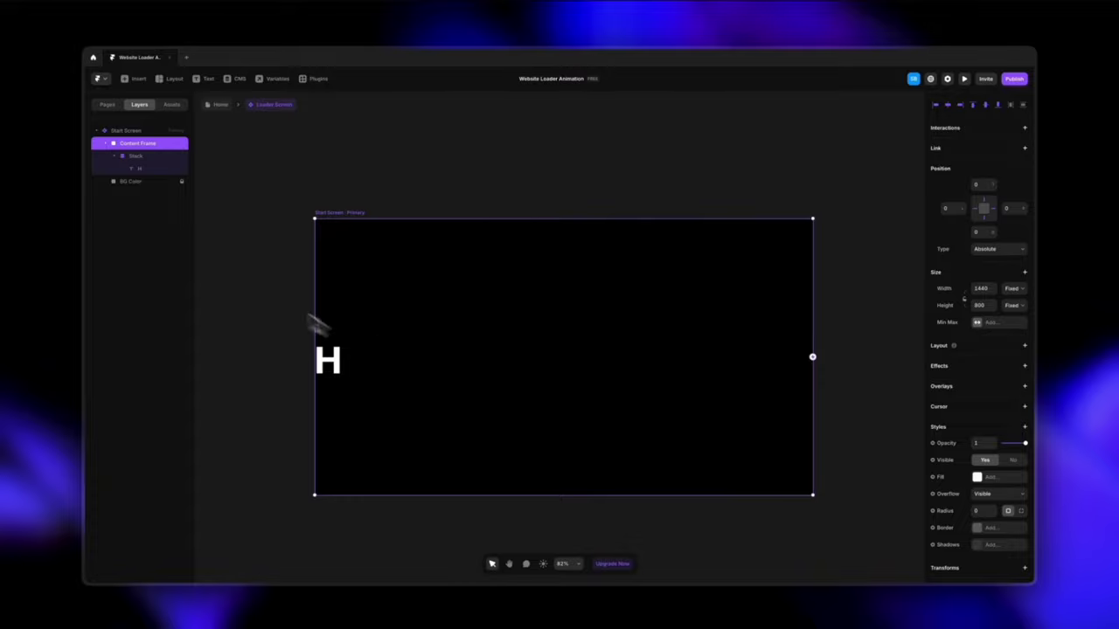
left_click(143, 157)
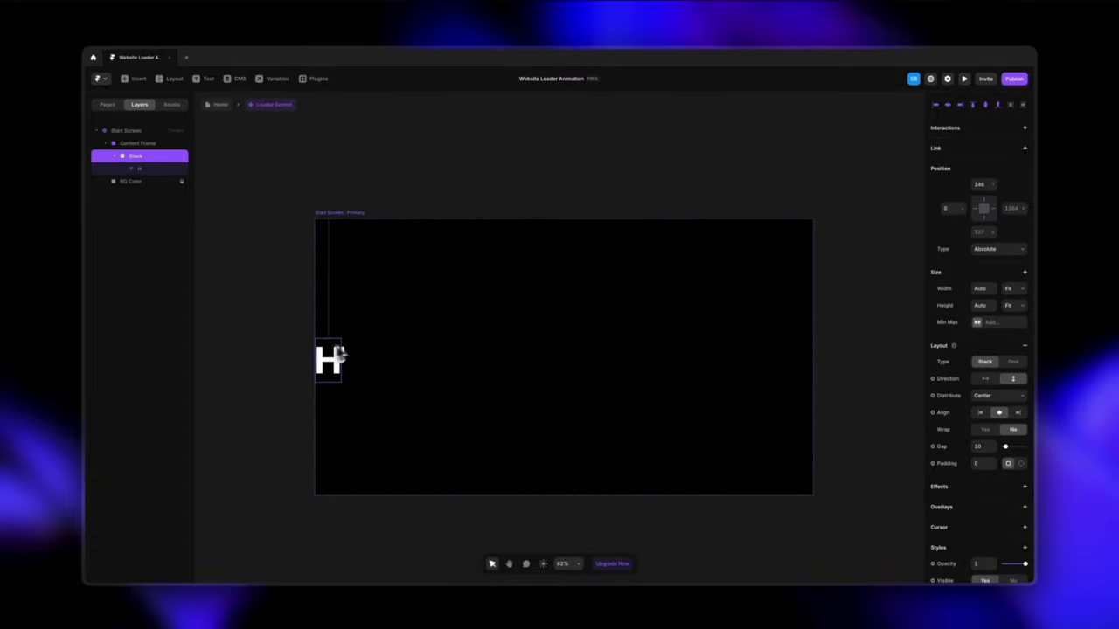
left_click_drag(339, 351, 486, 352)
Step: Duplicate the H stack, place the copy just right of the original, and change its letter to E
key("ctrl+d")
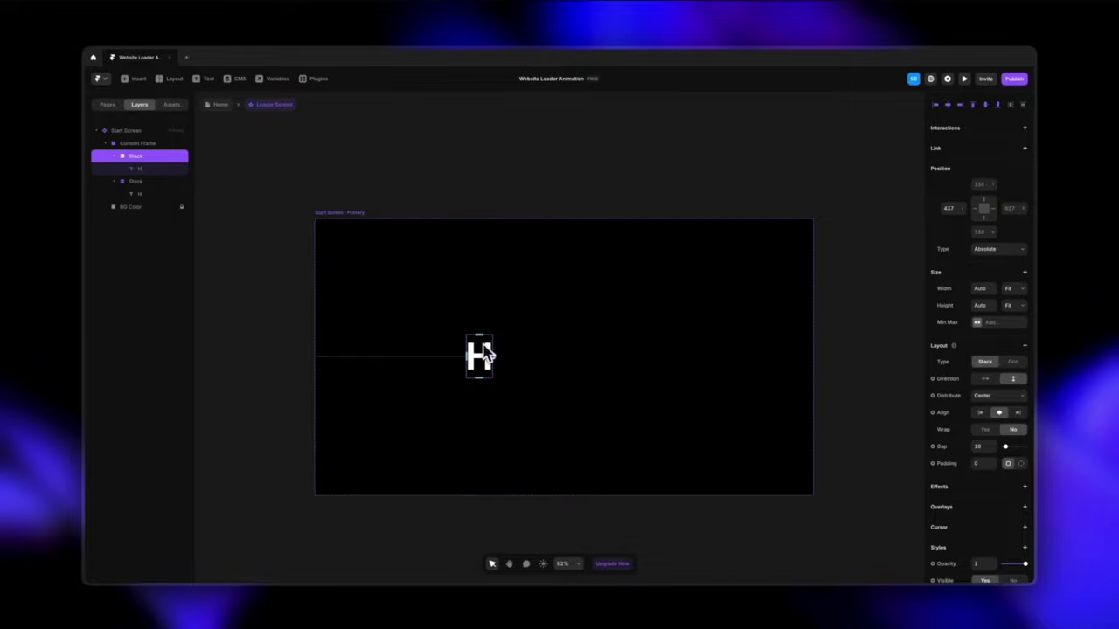
left_click_drag(485, 353, 516, 348)
double_click(515, 352)
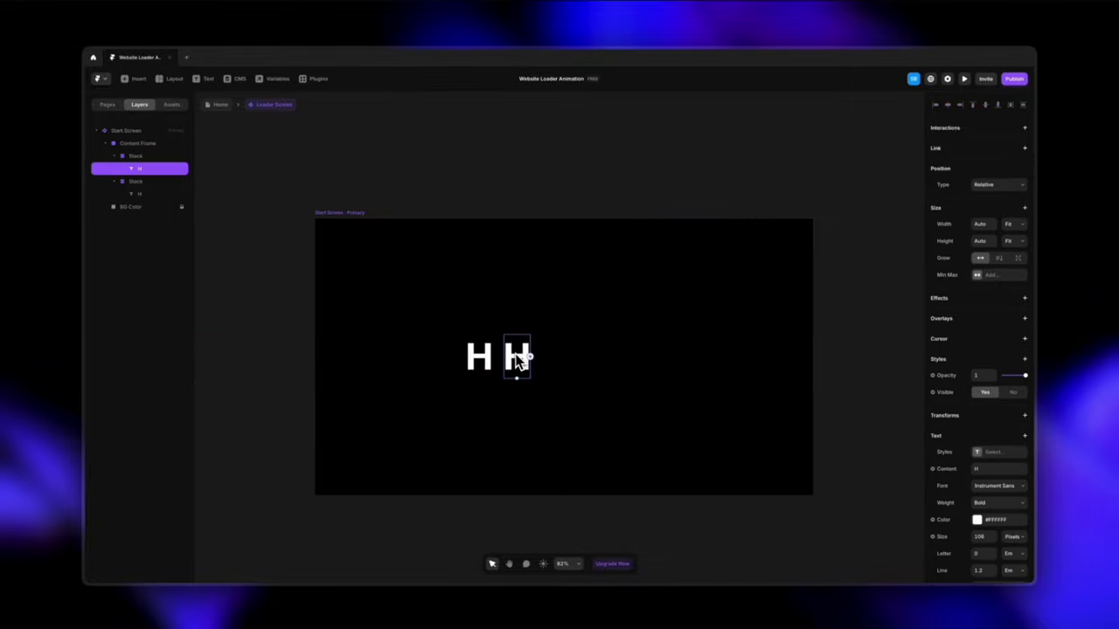
key("BackSpace")
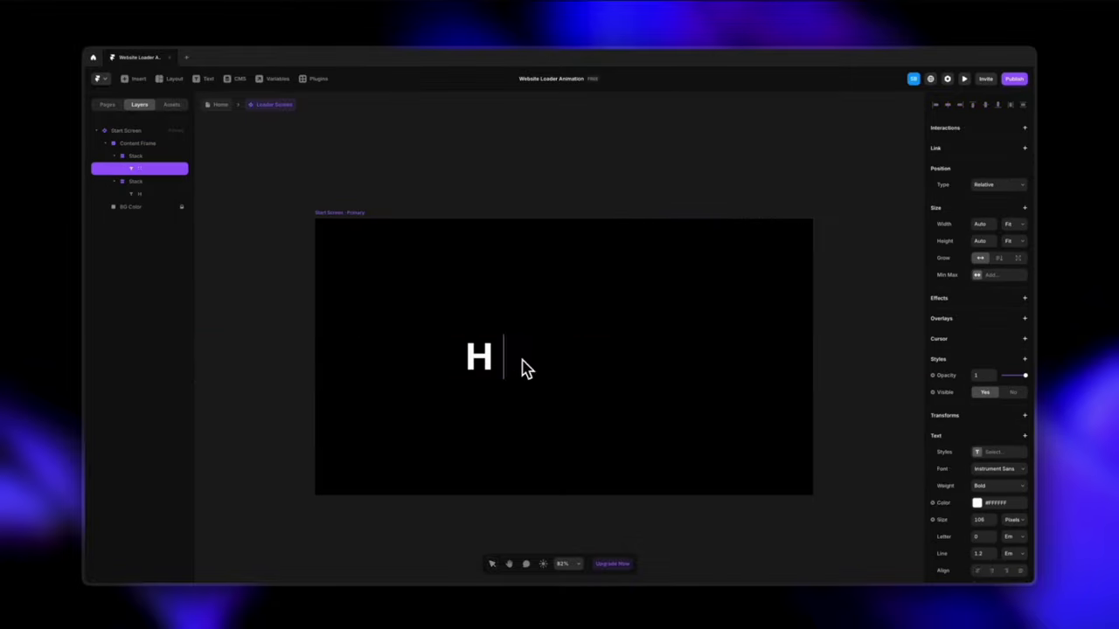
type("E")
key("Escape")
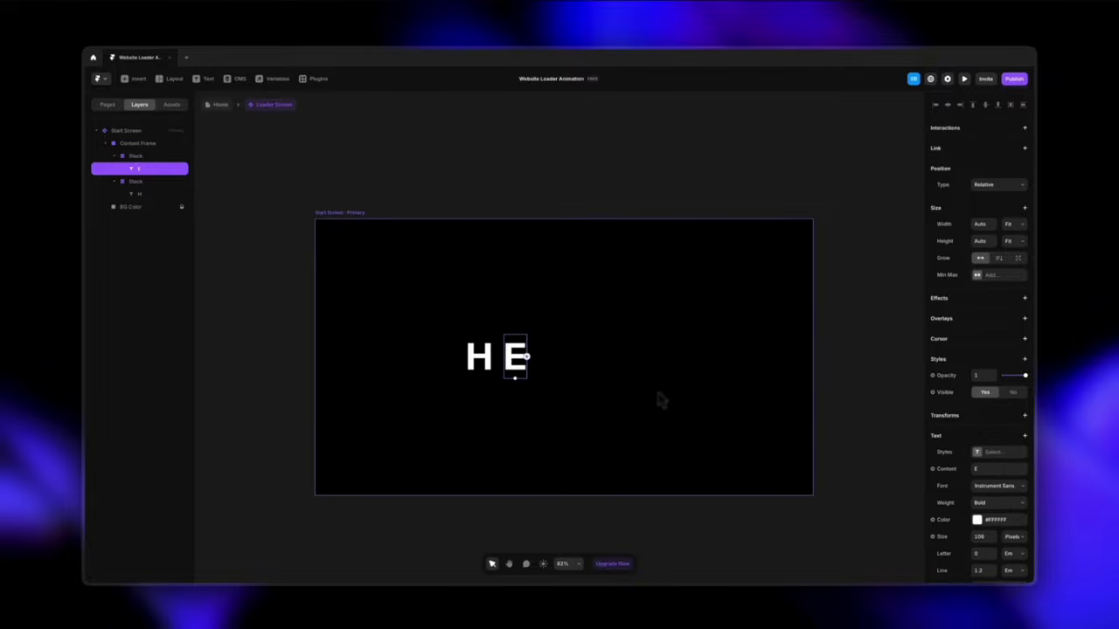
Step: Duplicate the H stack to the right of the E and change its letter to L
left_click(135, 173)
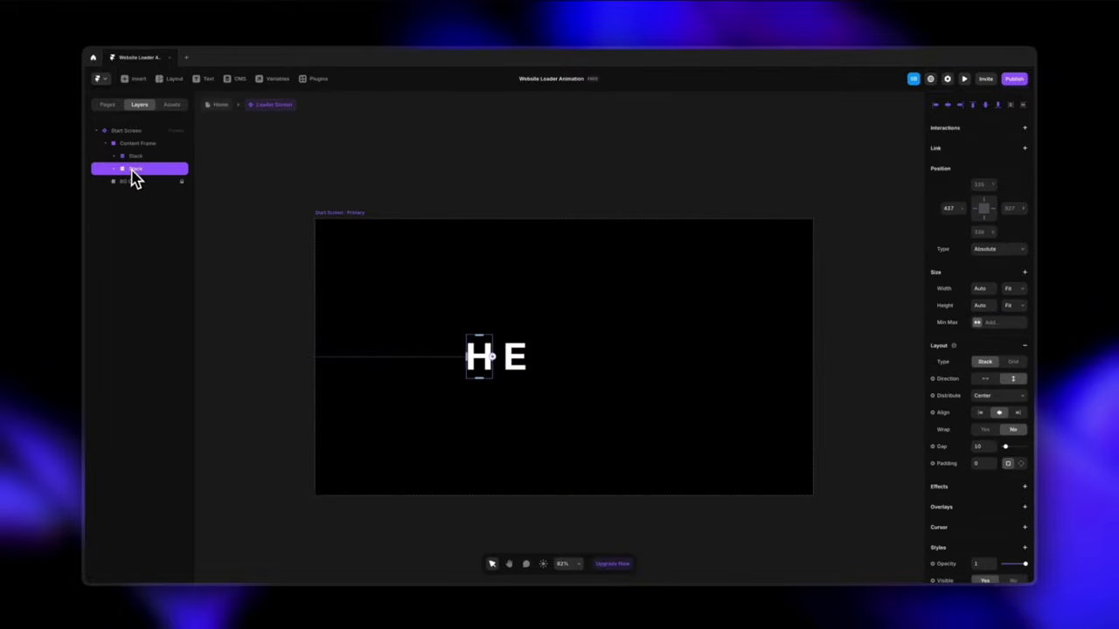
left_click_drag(485, 365, 554, 355)
double_click(555, 368)
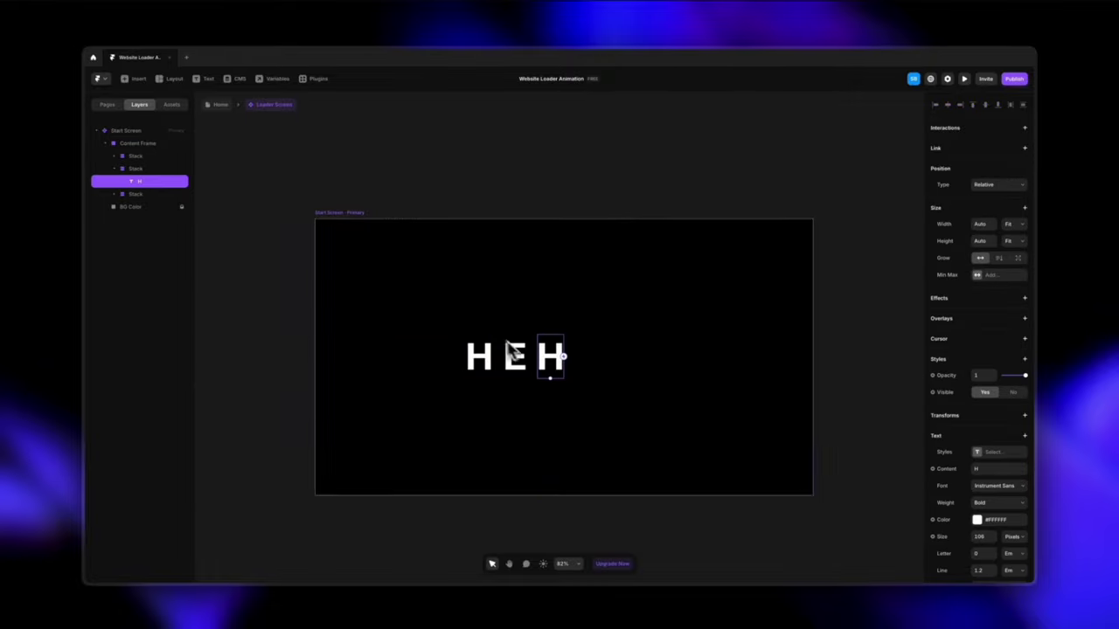
left_click(584, 406)
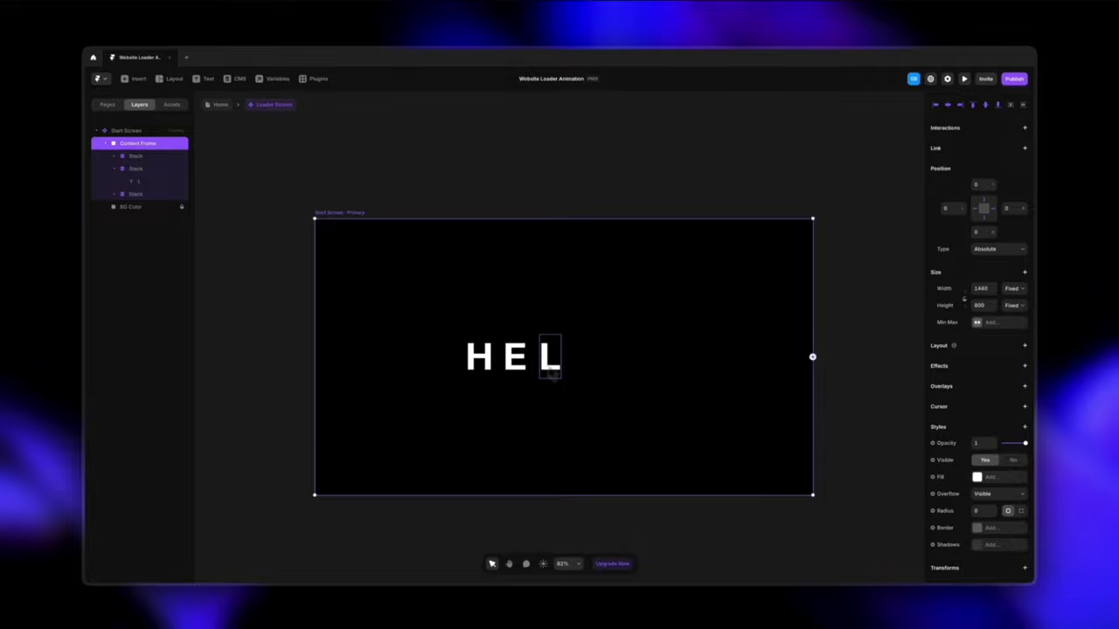
Step: Duplicate the H stack again, place it well right of the L, and change its letter to O
left_click(152, 183)
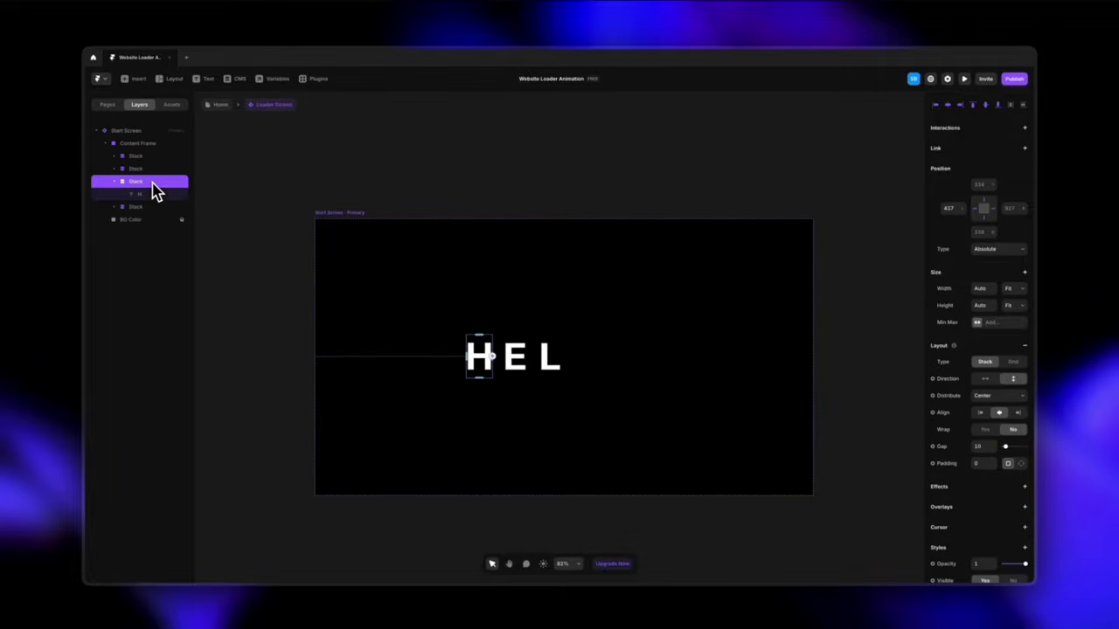
left_click_drag(487, 358, 657, 371)
double_click(593, 366)
double_click(593, 365)
type("O")
Step: Duplicate the L stack beside the first L and move the O next to it to spell HELLO on one line
left_click_drag(146, 185, 149, 171)
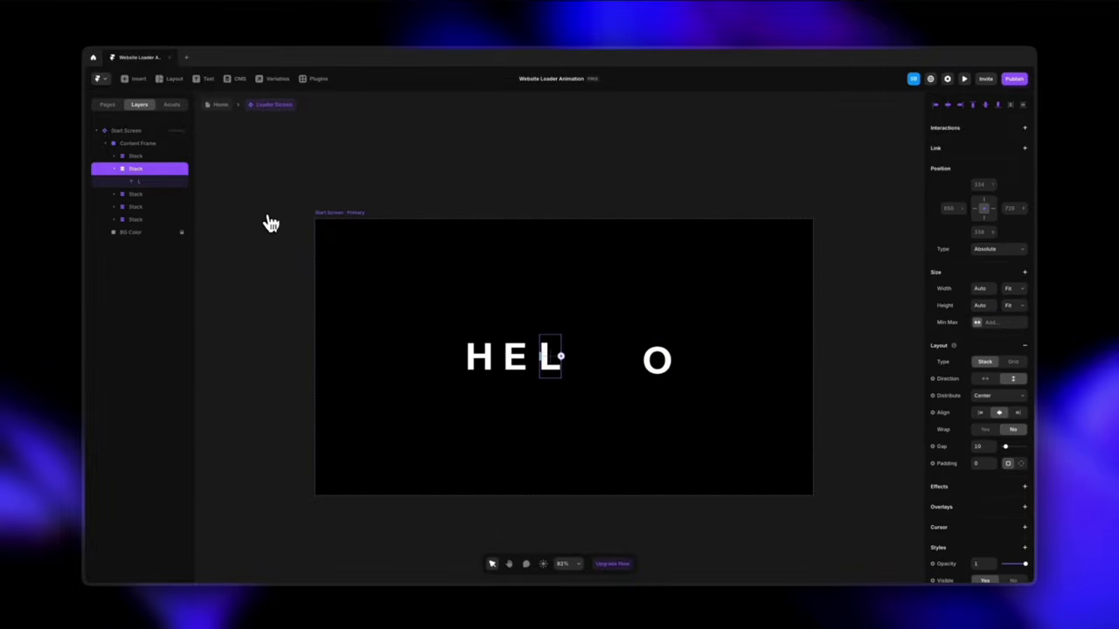
left_click_drag(555, 365, 591, 350)
left_click(654, 357)
left_click_drag(667, 350, 630, 345)
Step: Collapse the other letter stacks and set the H text's position type to Absolute within its stack
left_click(485, 365)
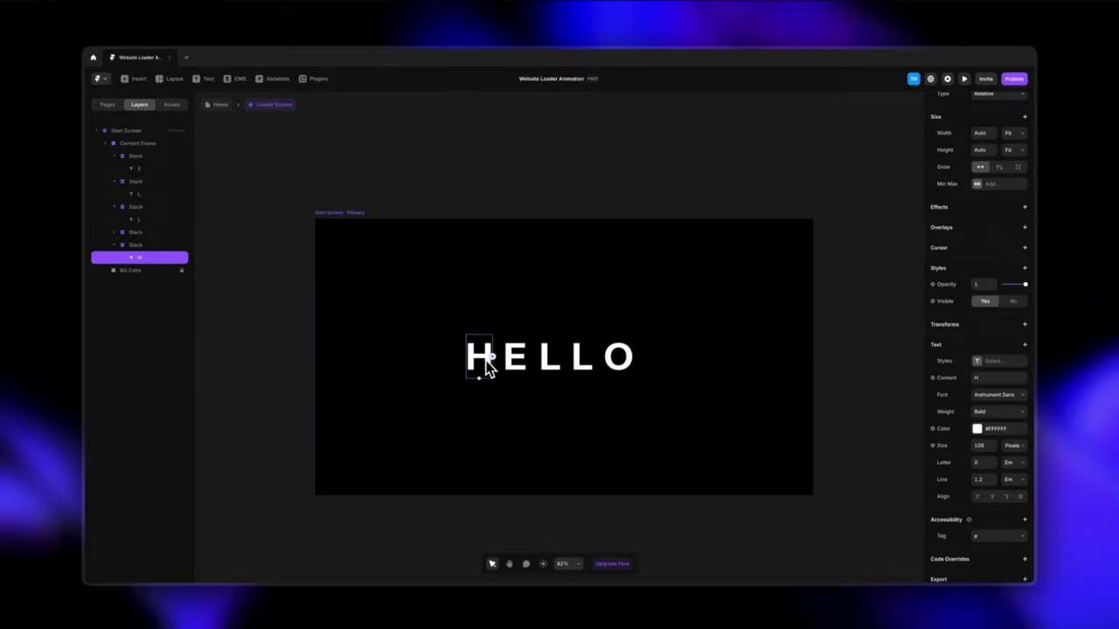
left_click(115, 181)
left_click(115, 156)
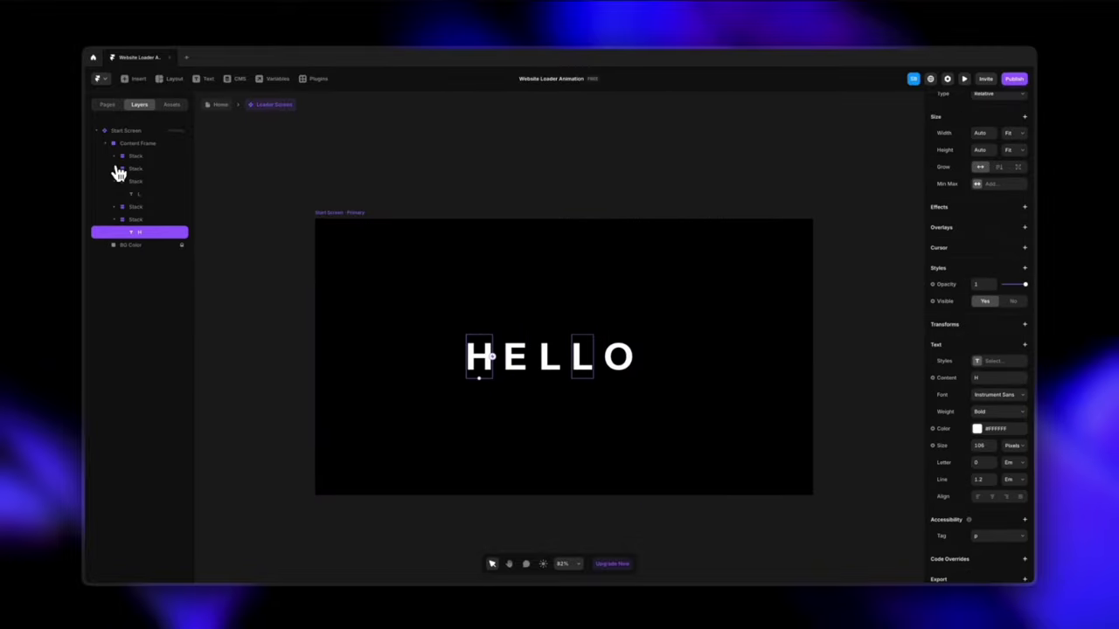
left_click(116, 181)
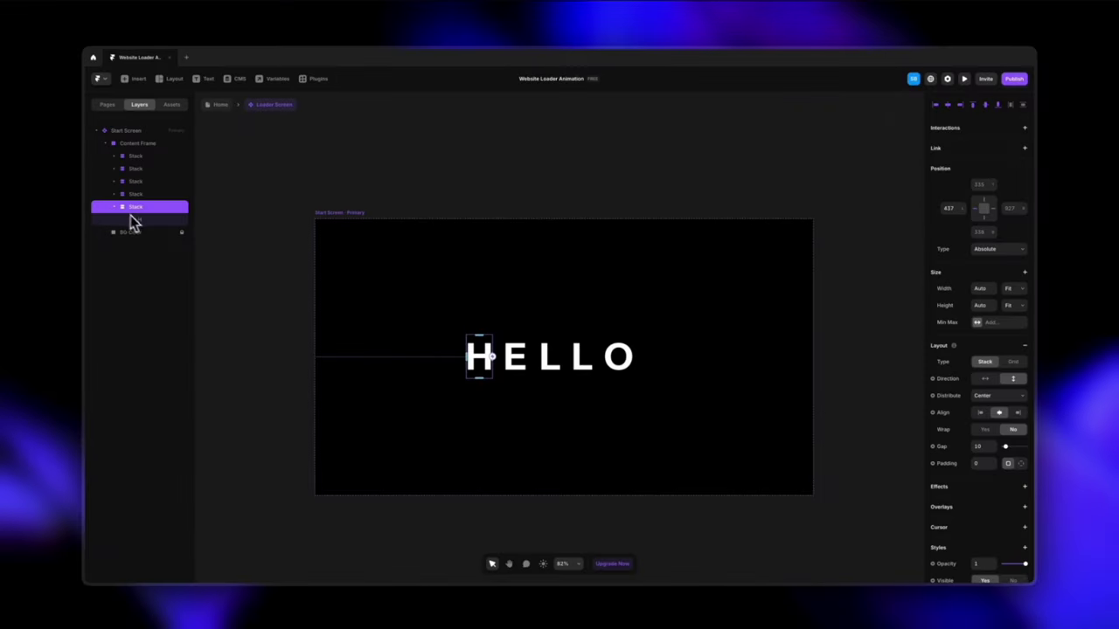
left_click(130, 217)
left_click(1001, 186)
left_click(999, 181)
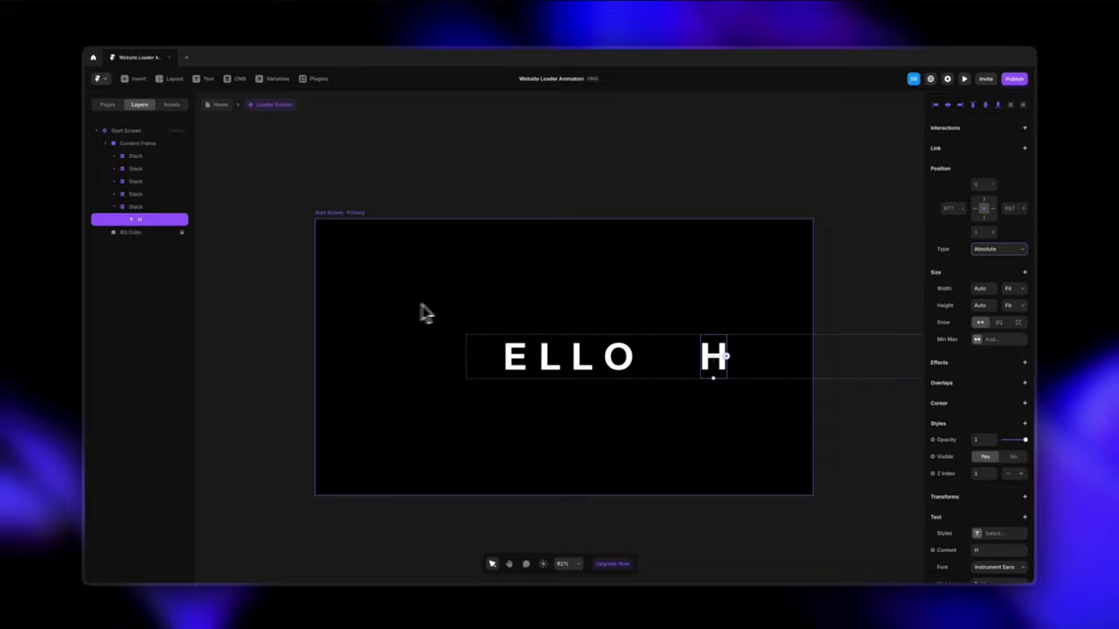
Step: Move the H stack below the other letters, set its width to Fixed, and narrow it to about 93 px around the letter
scroll(437, 298, "down", 3)
left_click(551, 285)
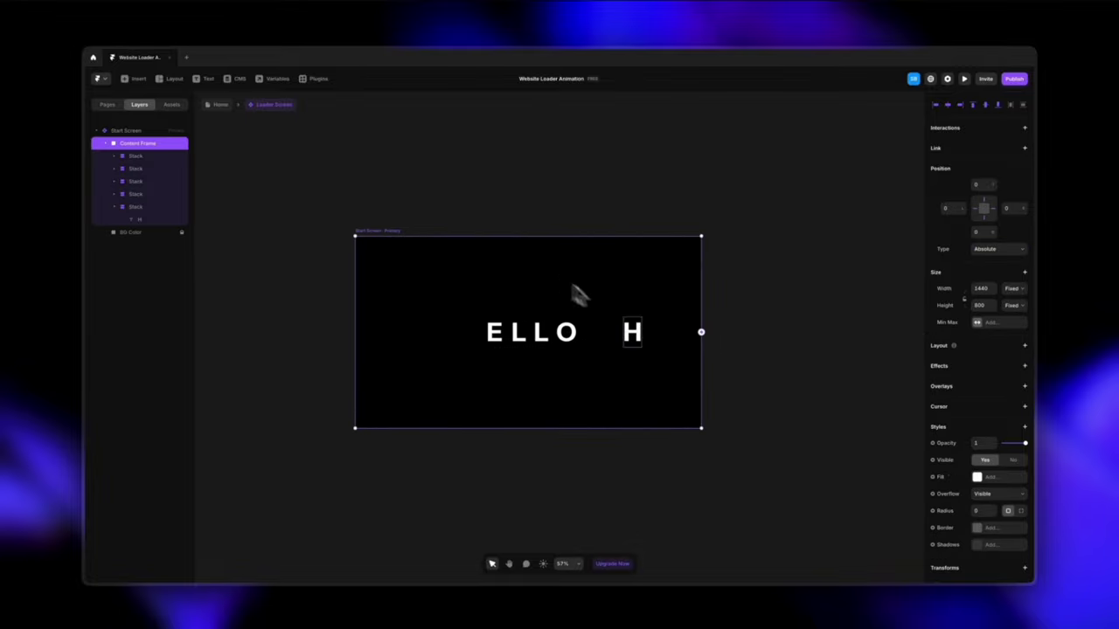
left_click(134, 206)
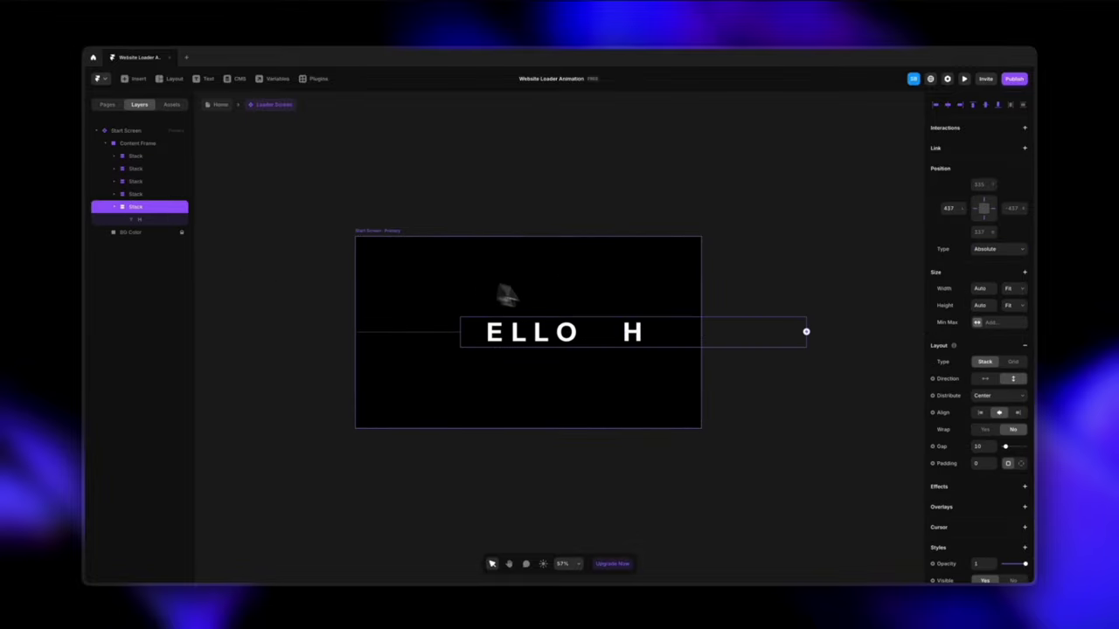
left_click_drag(672, 344, 587, 390)
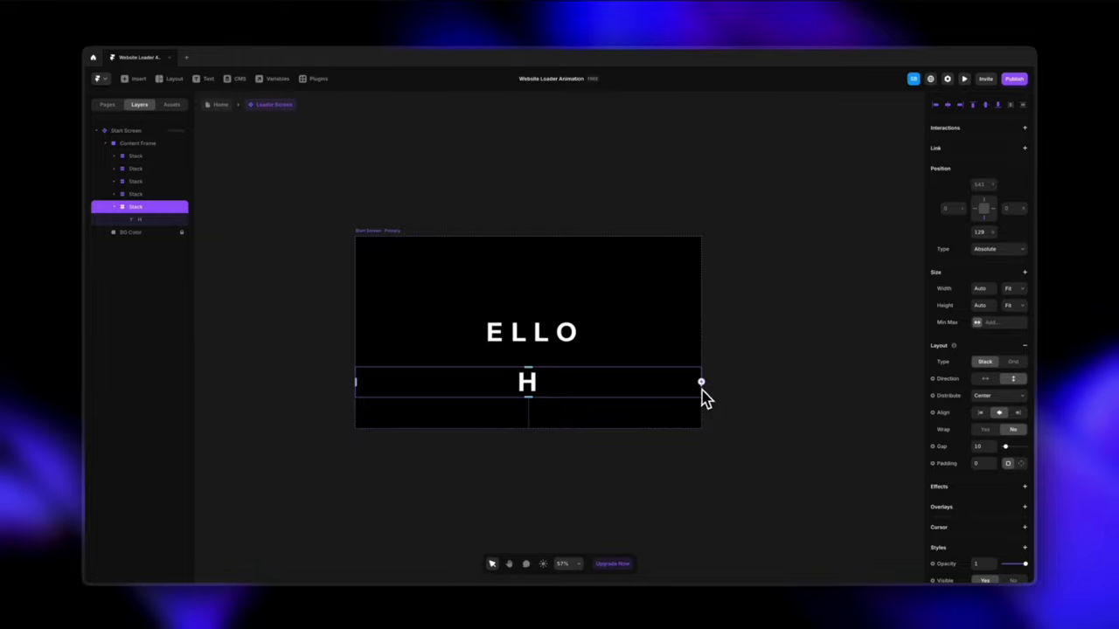
left_click(1013, 290)
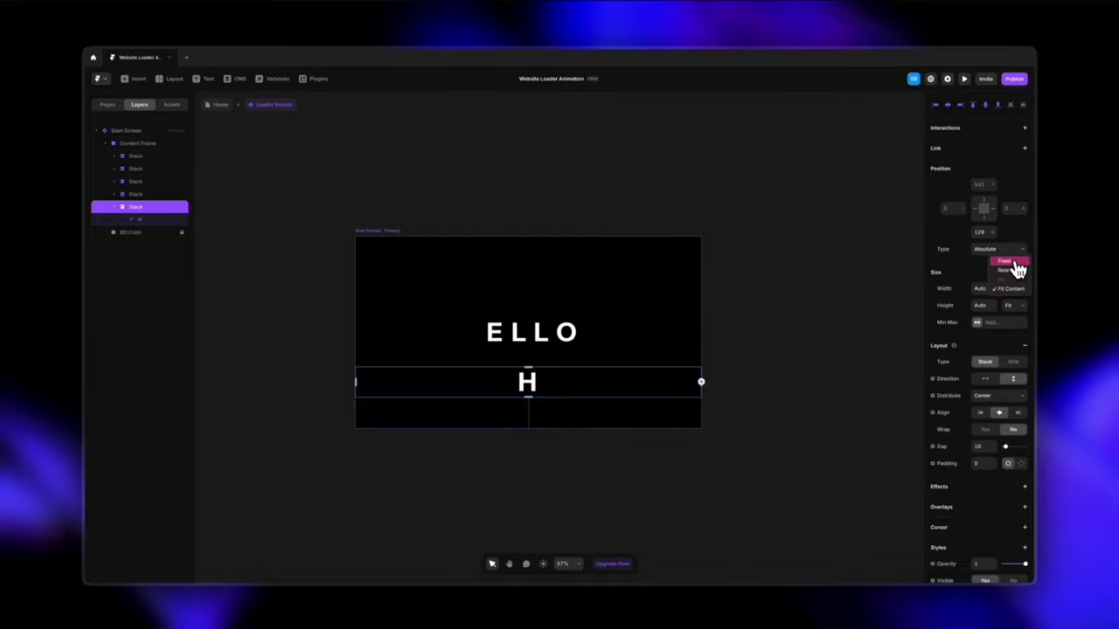
left_click(1005, 262)
left_click_drag(700, 391, 381, 377)
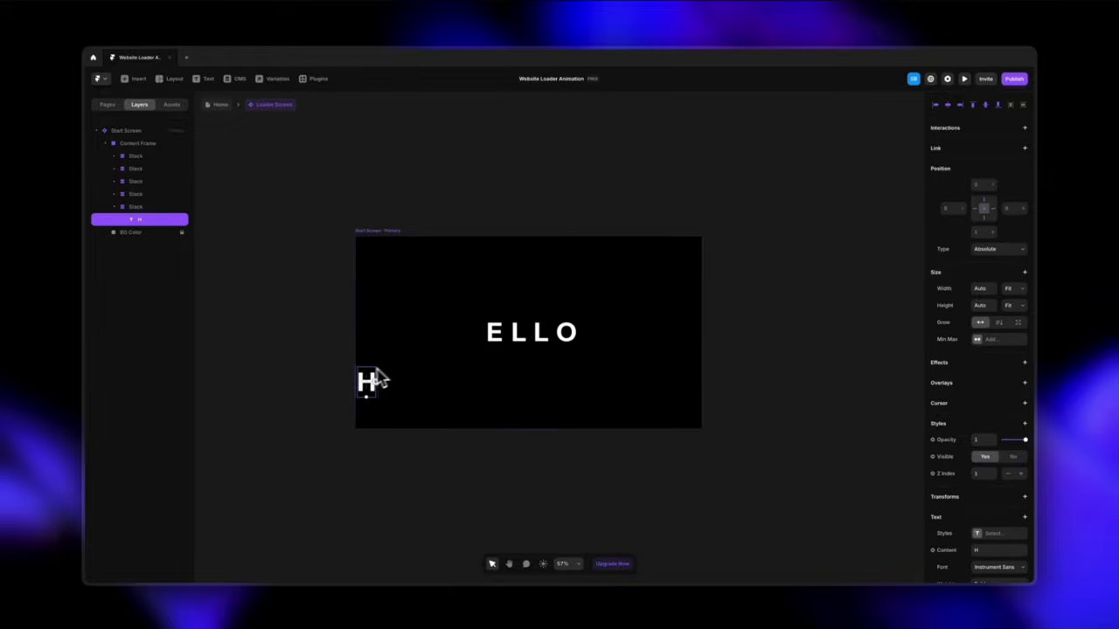
Step: Move the H stack to the left of ELLO at the frame's vertical centre, about 384 px from the left edge
left_click(150, 208)
left_click_drag(375, 380, 465, 332)
scroll(463, 336, "up", 5)
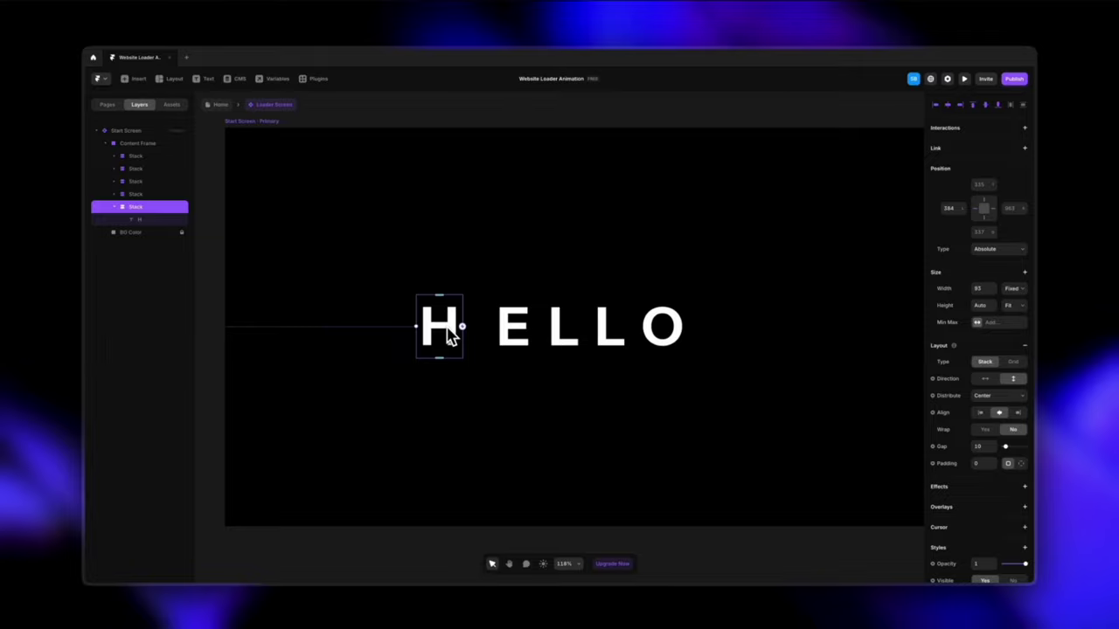
Step: Duplicate the H text inside its stack and set the position type of the first H in the layer order to Relative
left_click(158, 222)
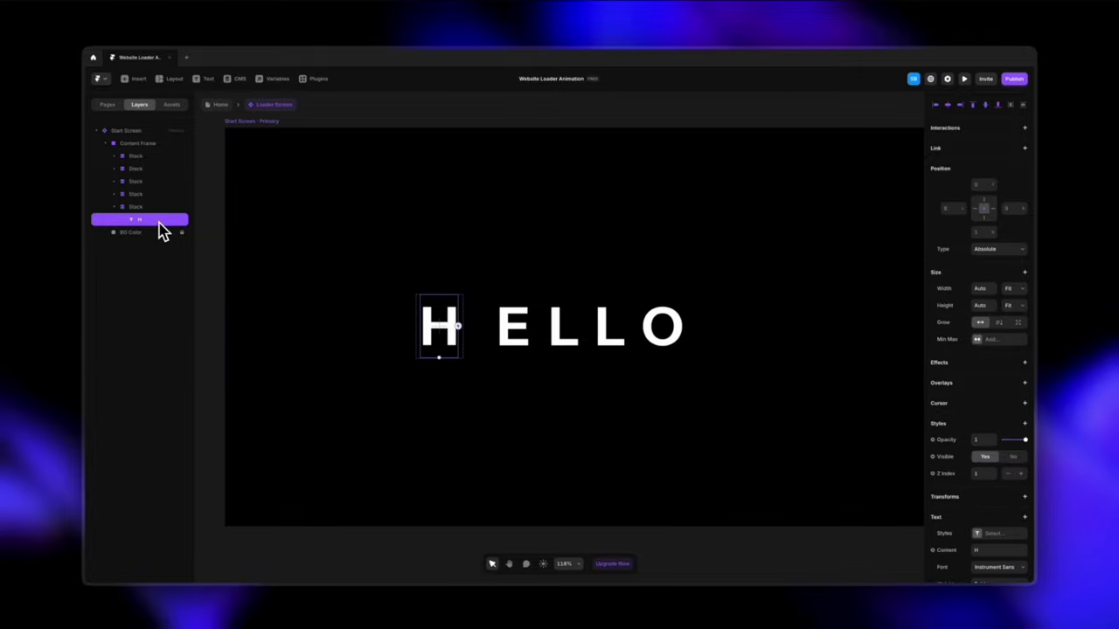
key("ctrl+d")
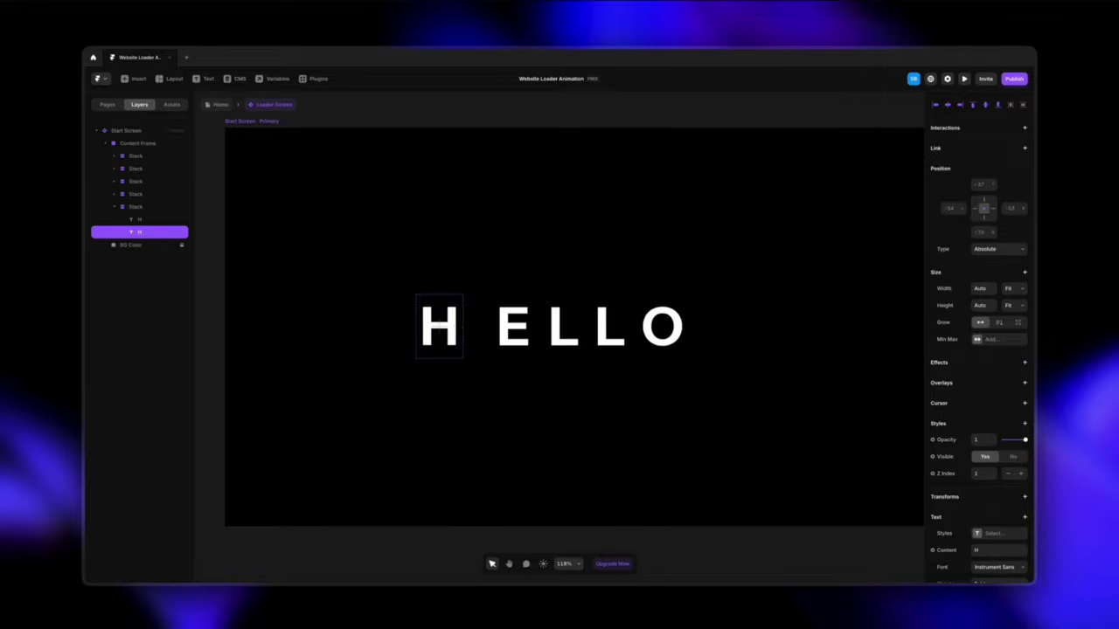
left_click(150, 221)
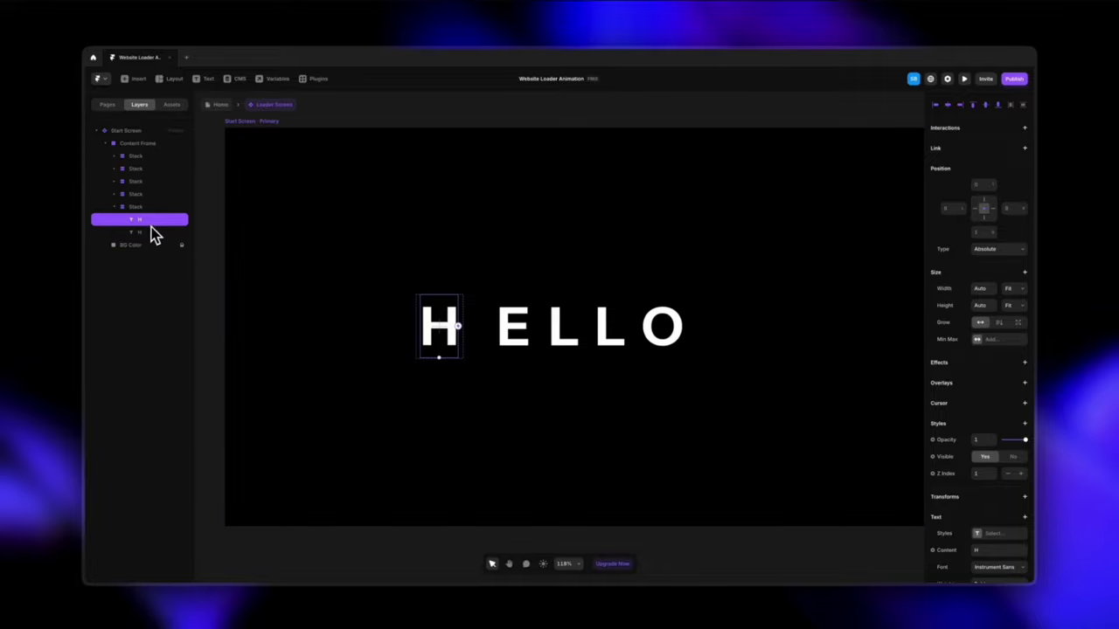
left_click(1001, 253)
left_click(999, 260)
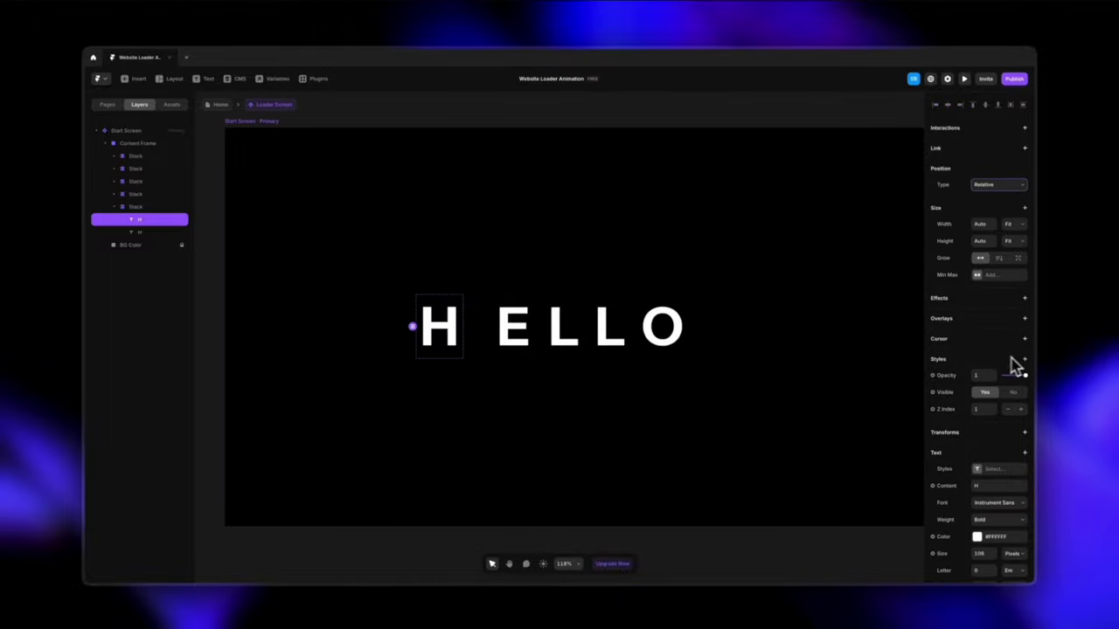
Step: Set the H stack's width to Fit Content
left_click(142, 208)
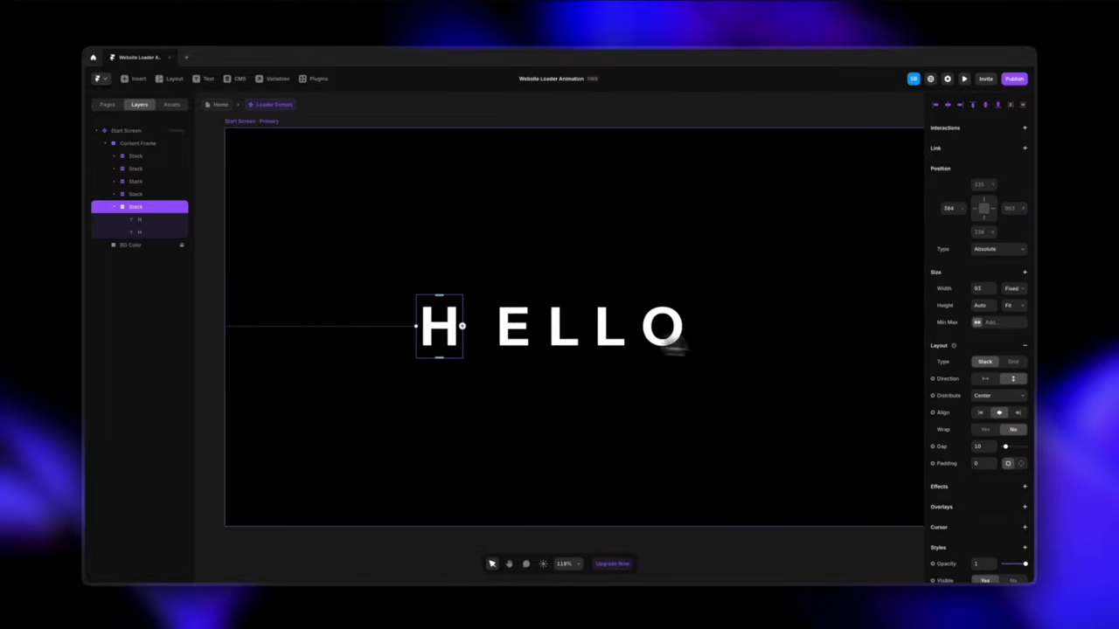
left_click(1013, 321)
left_click(1017, 326)
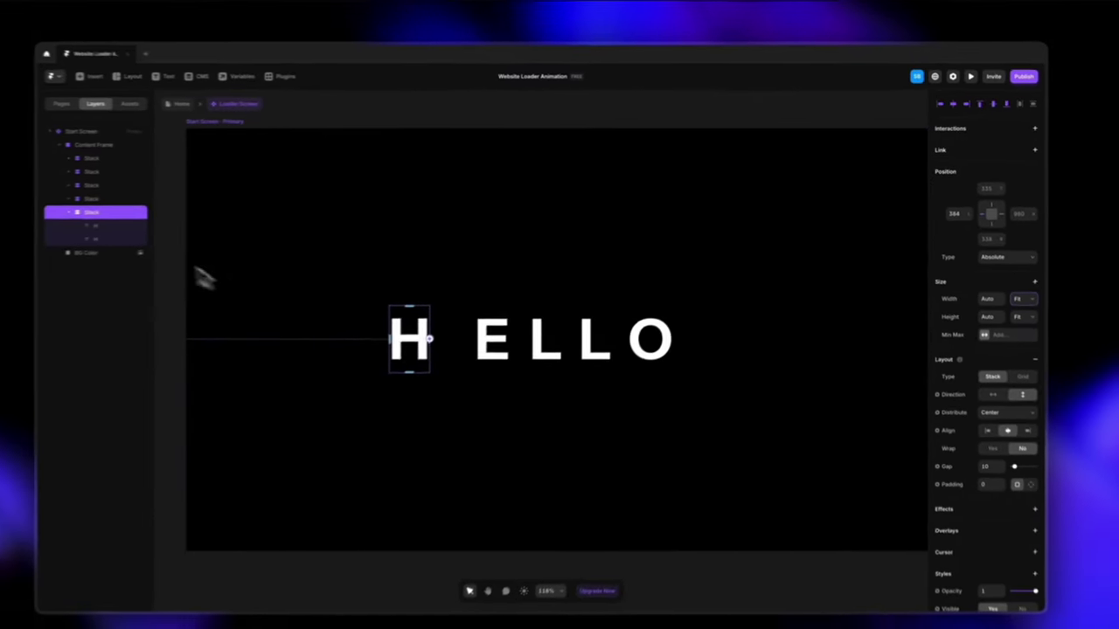
Step: Colour the relative H text red (#E32020) and move the absolute H directly below it with a bottom offset of -120
left_click(103, 239)
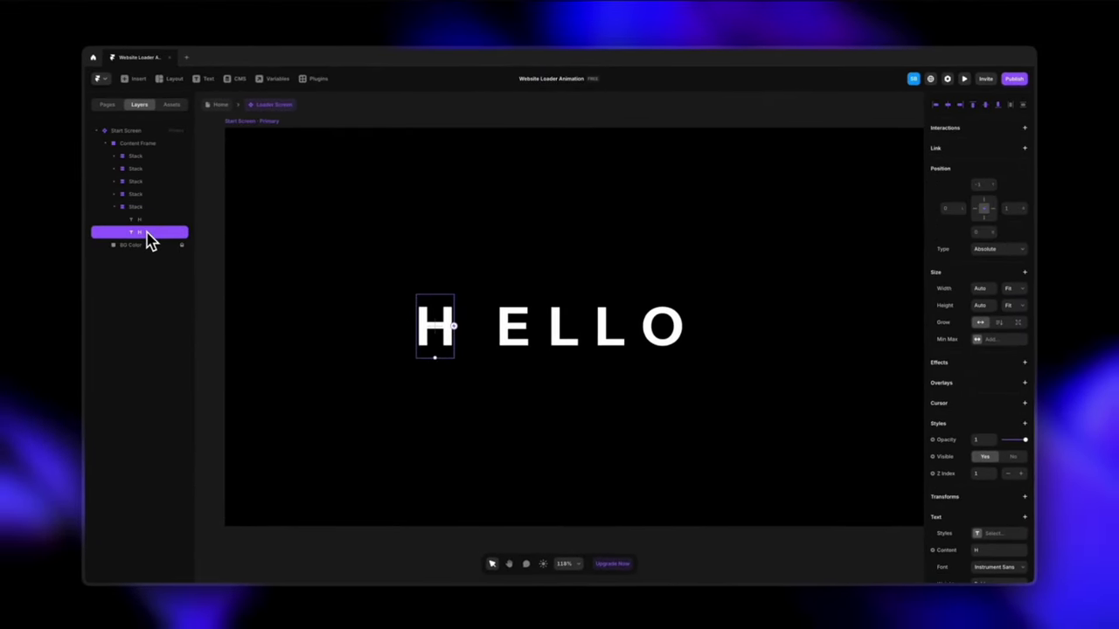
left_click(147, 220)
left_click(978, 538)
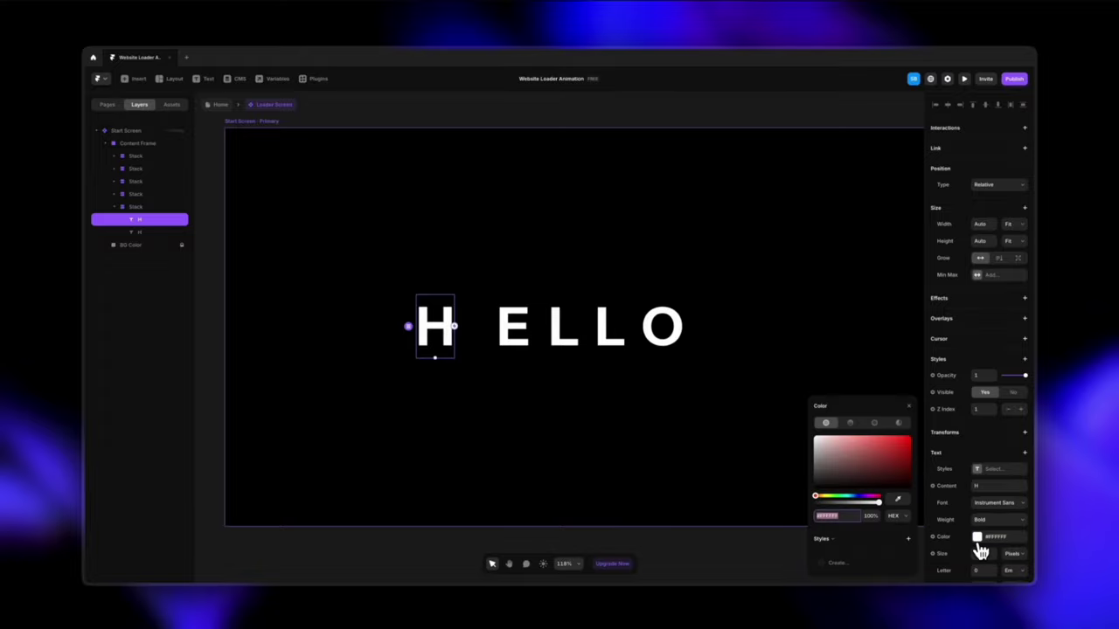
left_click(152, 233)
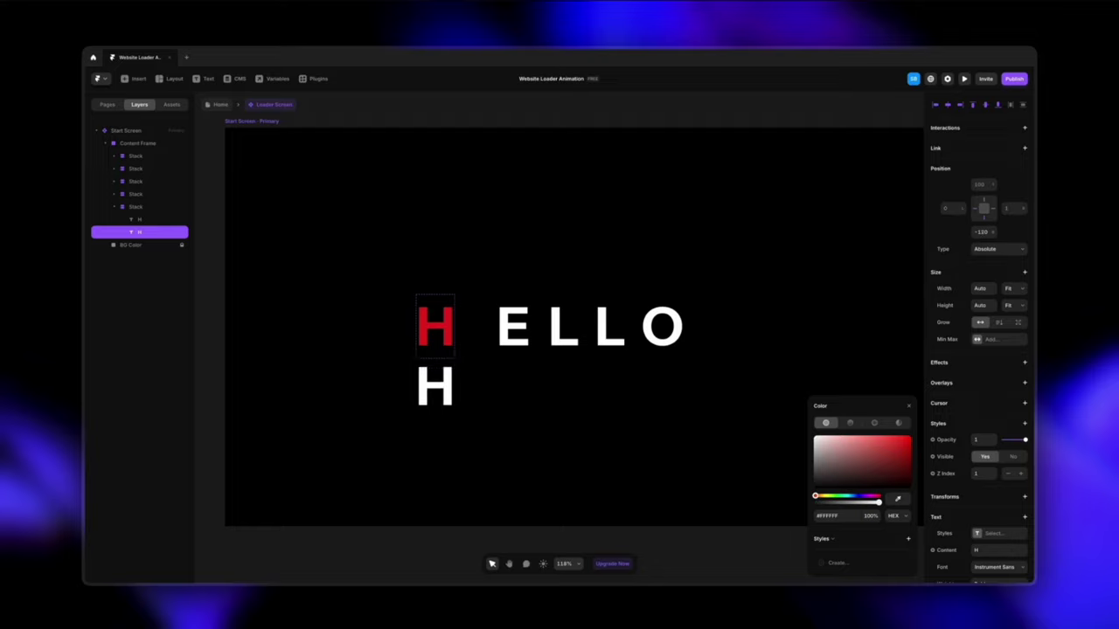
Step: Set the H stack's overflow to Hidden
left_click(150, 208)
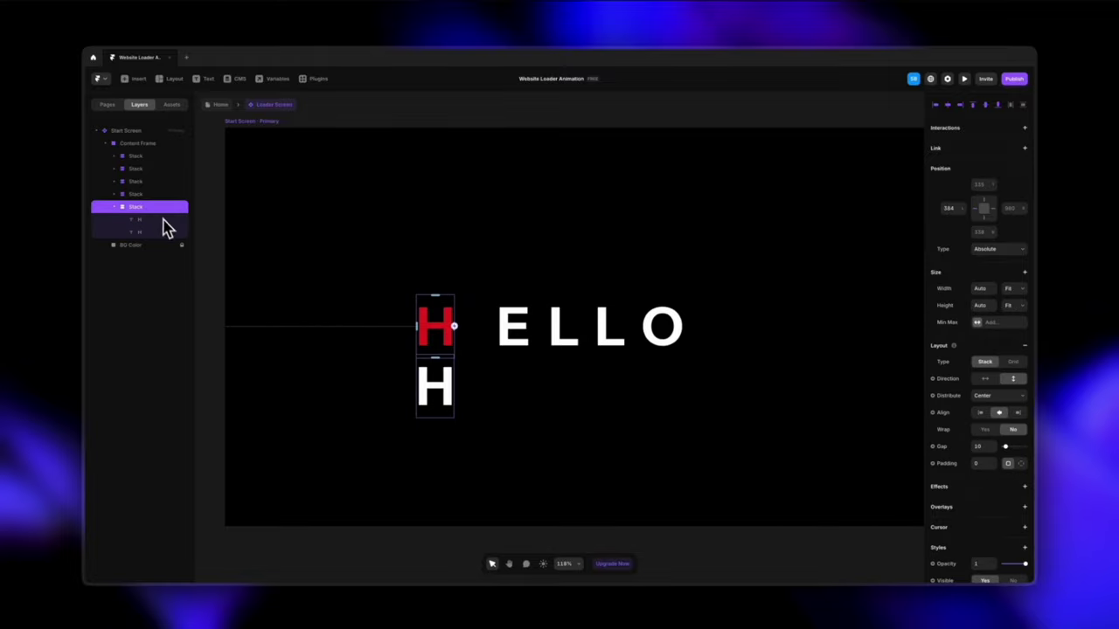
scroll(1001, 477, "down", 3)
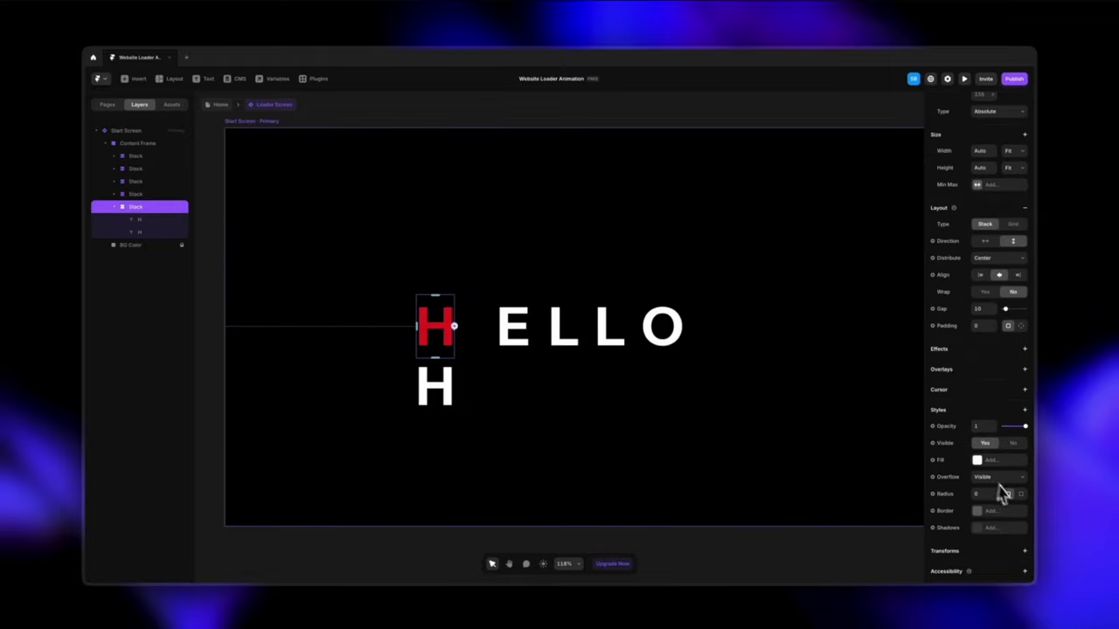
scroll(1014, 498, "down", 1)
left_click(992, 431)
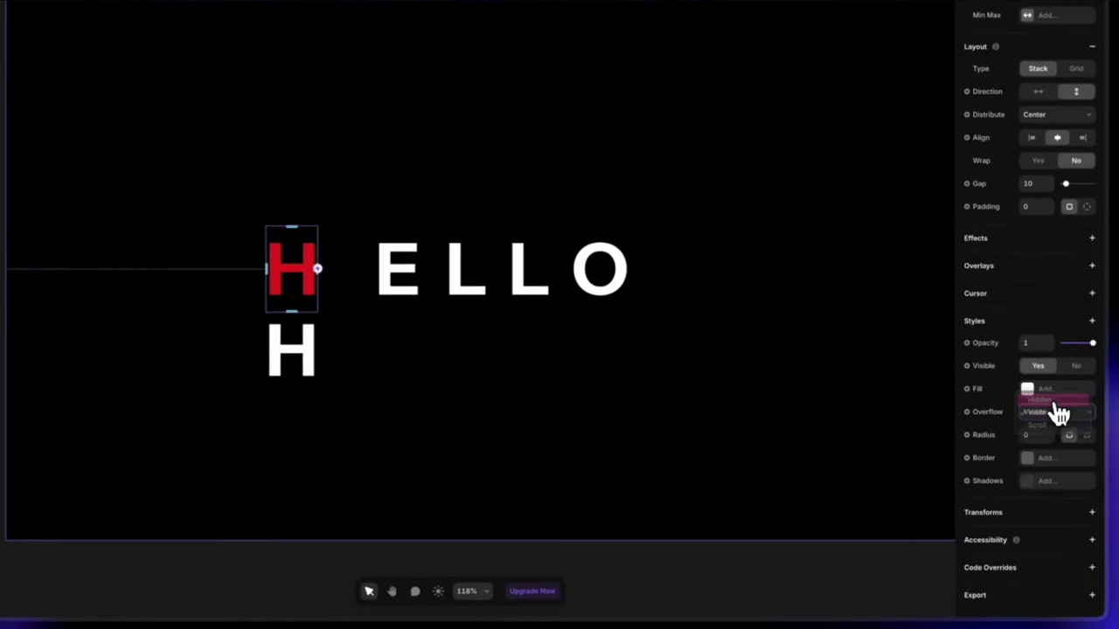
left_click(1055, 401)
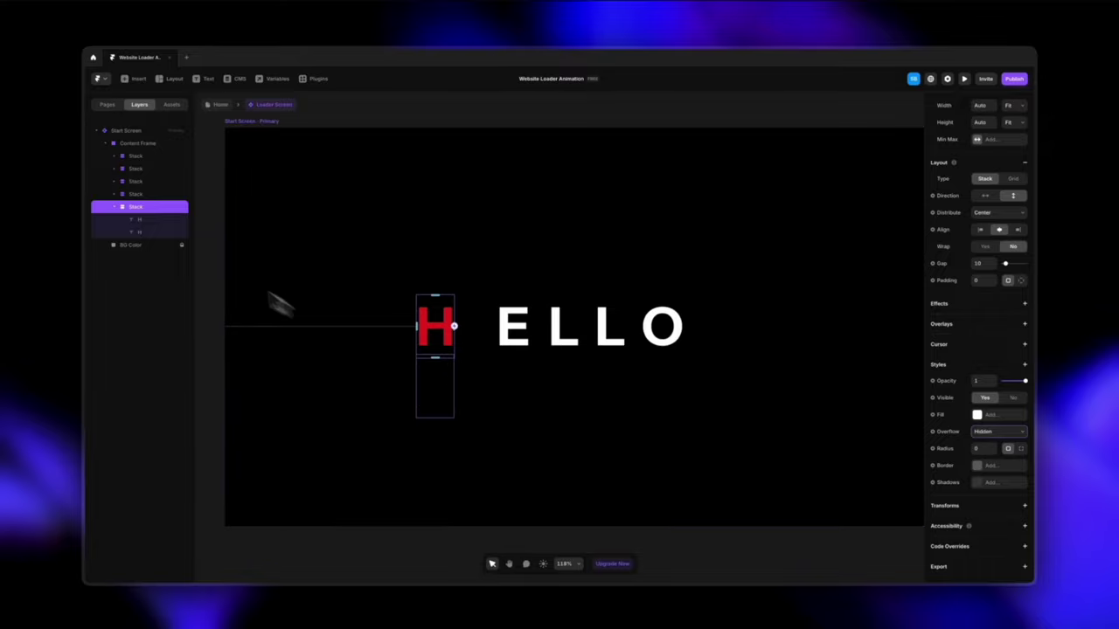
Step: Reduce the red H text colour's opacity to fully transparent
left_click(150, 220)
scroll(970, 525, "down", 2)
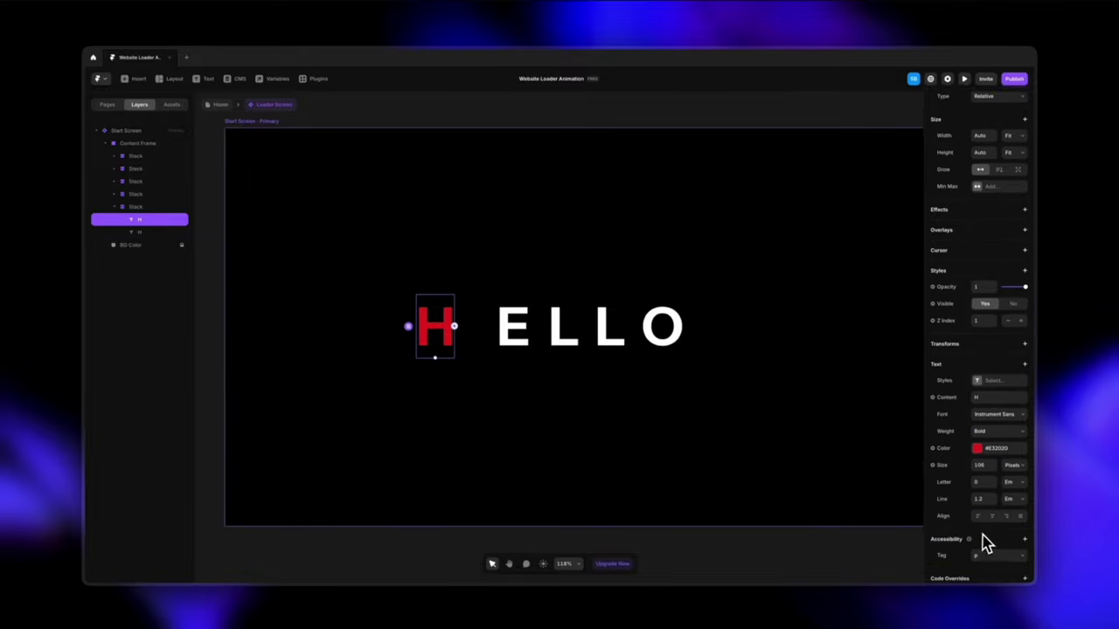
left_click(978, 441)
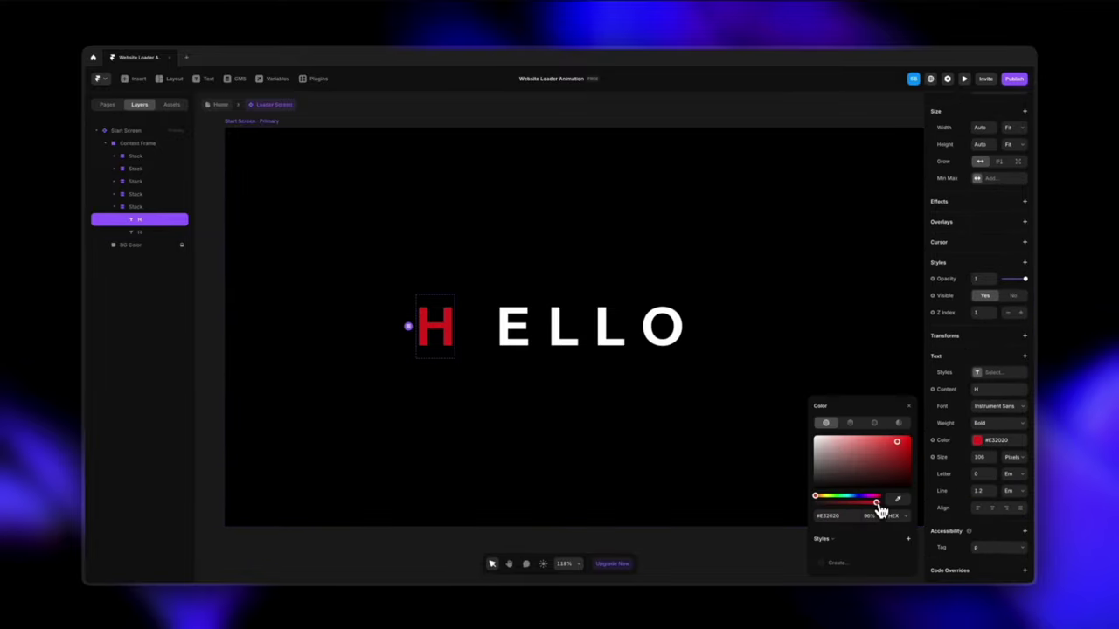
left_click_drag(879, 502, 806, 512)
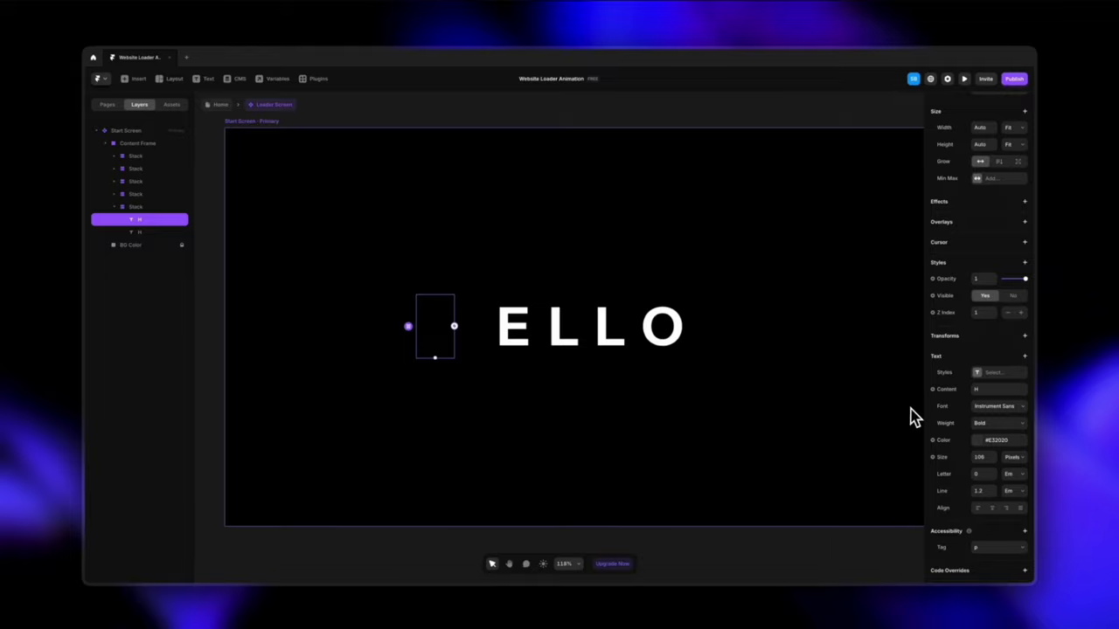
Step: Move the absolute white H up inside its stack until it lines up with the ELLO letters
left_click(158, 233)
key("shift+Up")
key("shift+Up")
key("shift+Up")
key("shift+Up")
key("shift+Up")
key("shift+Up")
key("shift+Up")
key("shift+Up")
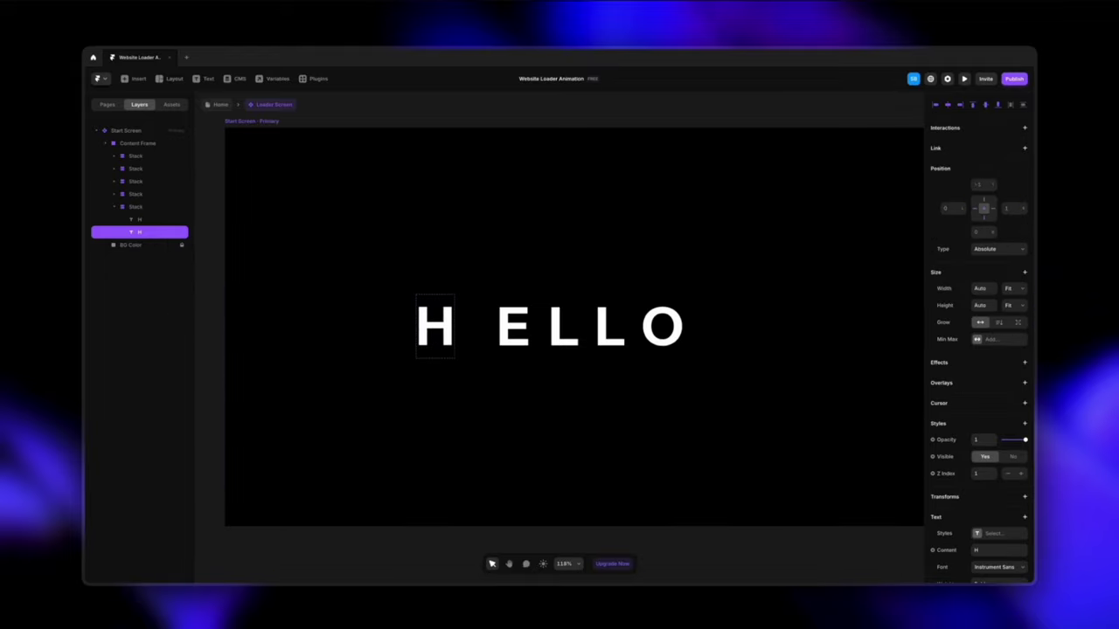
Step: Slide the absolute H down behind the stack's mask and back up into line to preview the reveal
key("shift+Down")
key("shift+Down")
key("shift+Down")
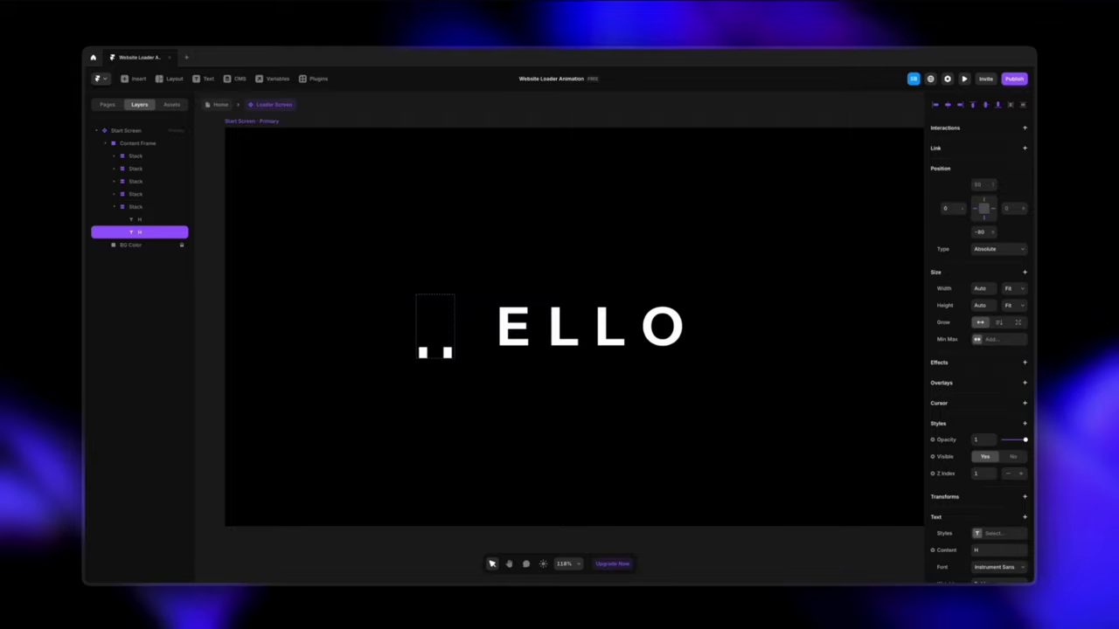
key("shift+Up")
key("shift+Up")
key("shift+Up")
key("shift+Up")
key("shift+Up")
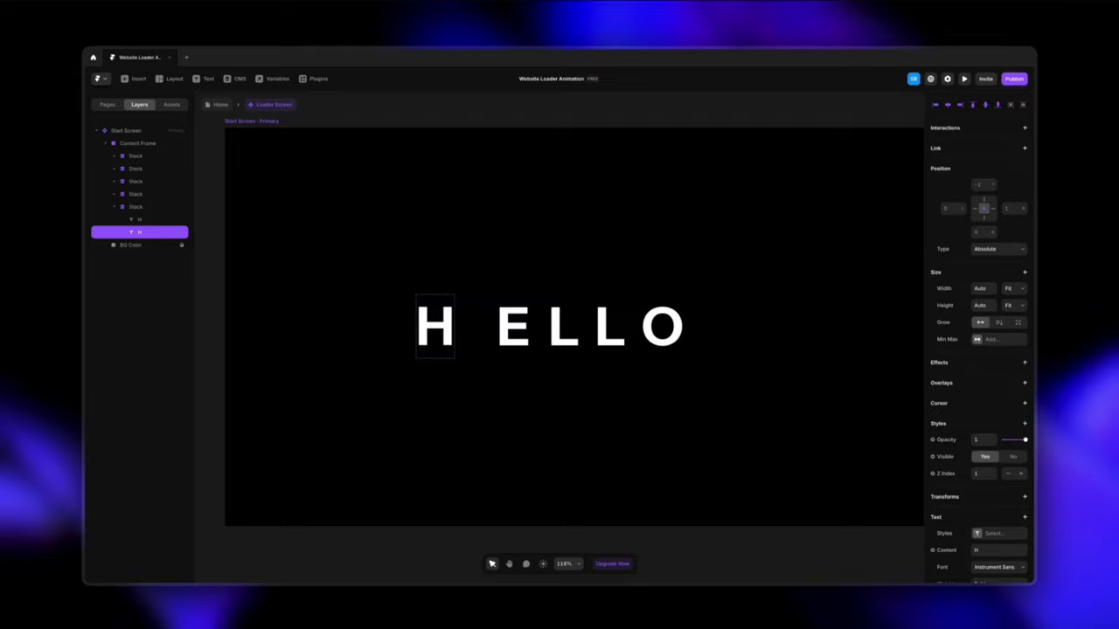
key("shift+Up")
Step: Rename the stack holding the H letters as H and the stack holding the O as O
left_click(131, 207)
double_click(139, 206)
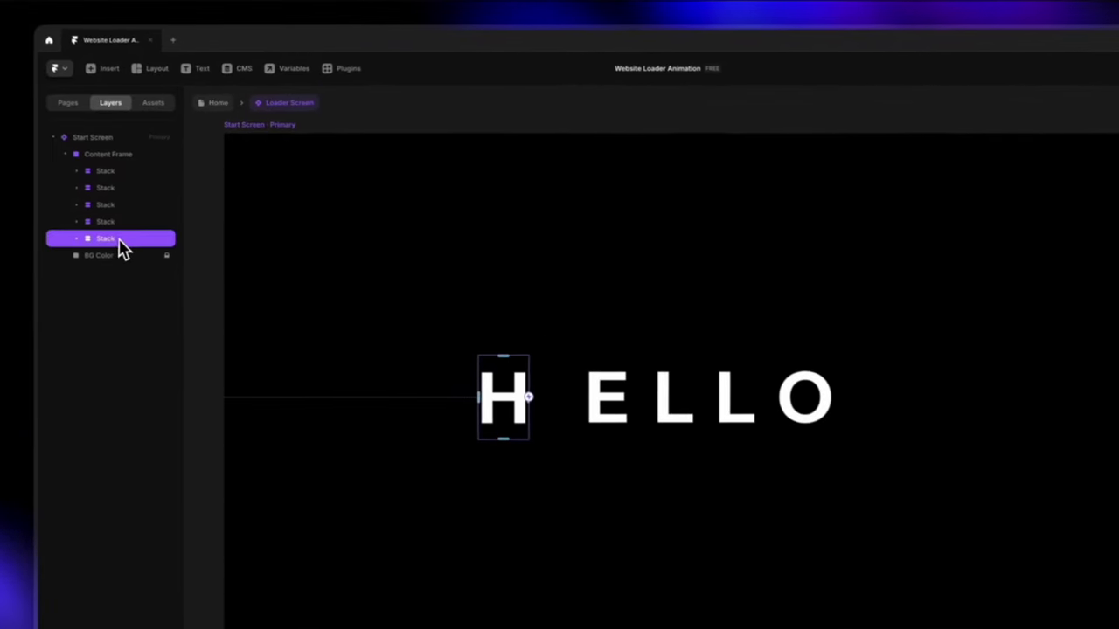
type("H")
left_click(98, 224)
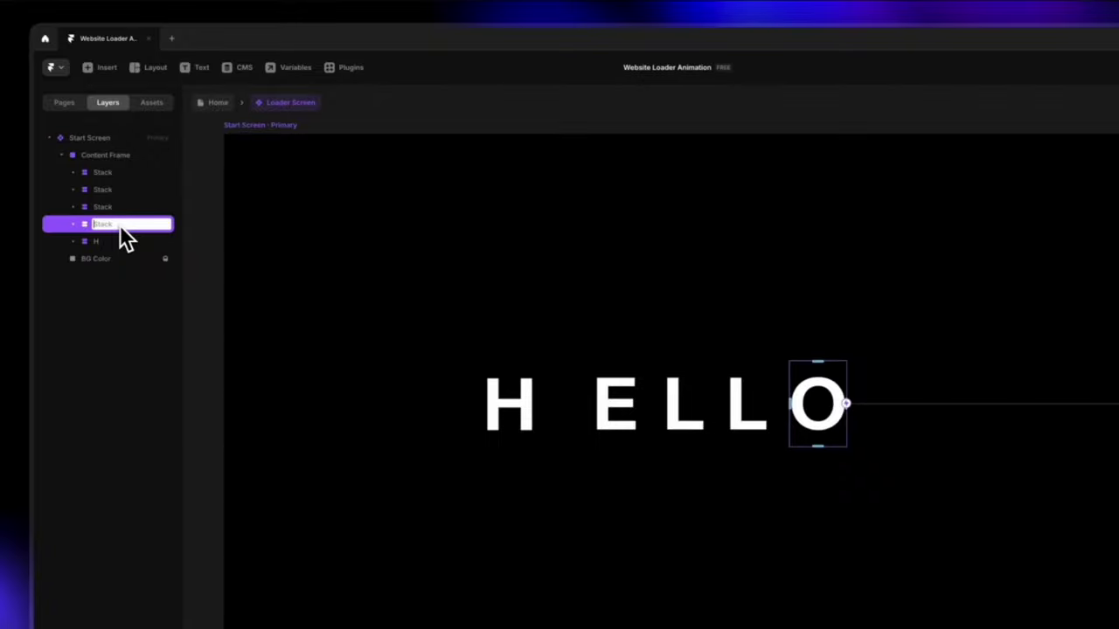
type("O")
left_click(242, 297)
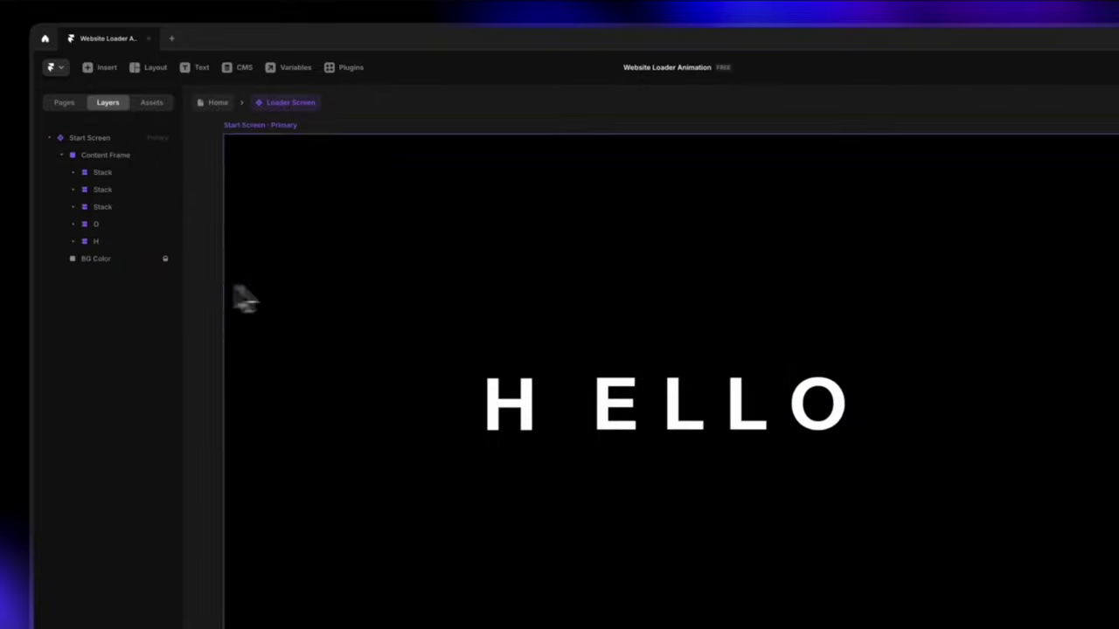
Step: Duplicate the O text inside its stack and set one copy's position type to Absolute
left_click(835, 424)
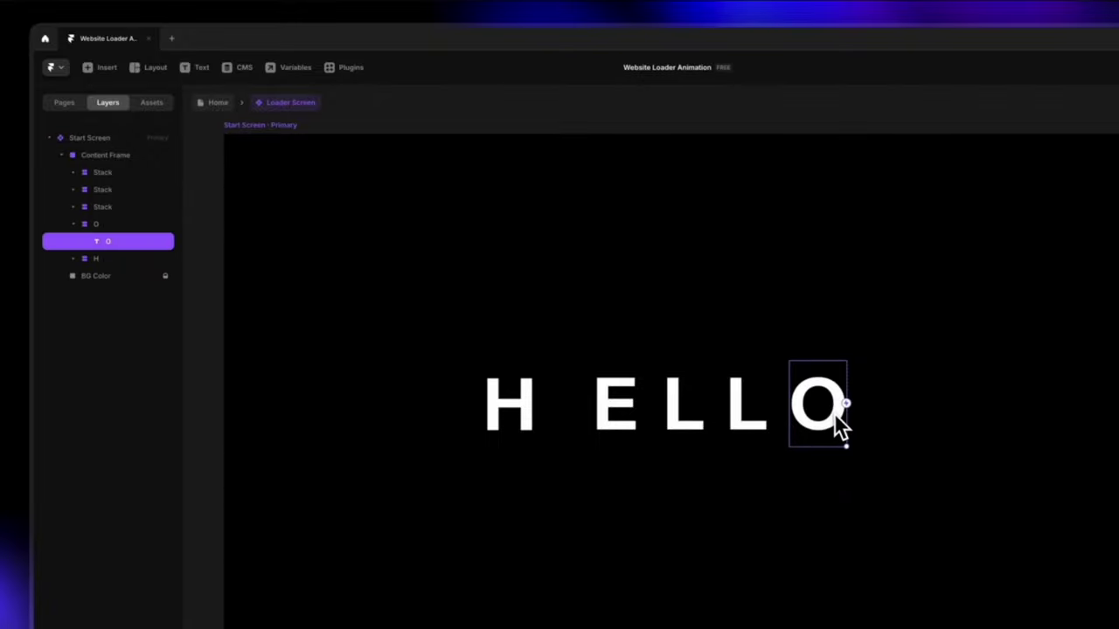
key("ctrl+d")
left_click(112, 243)
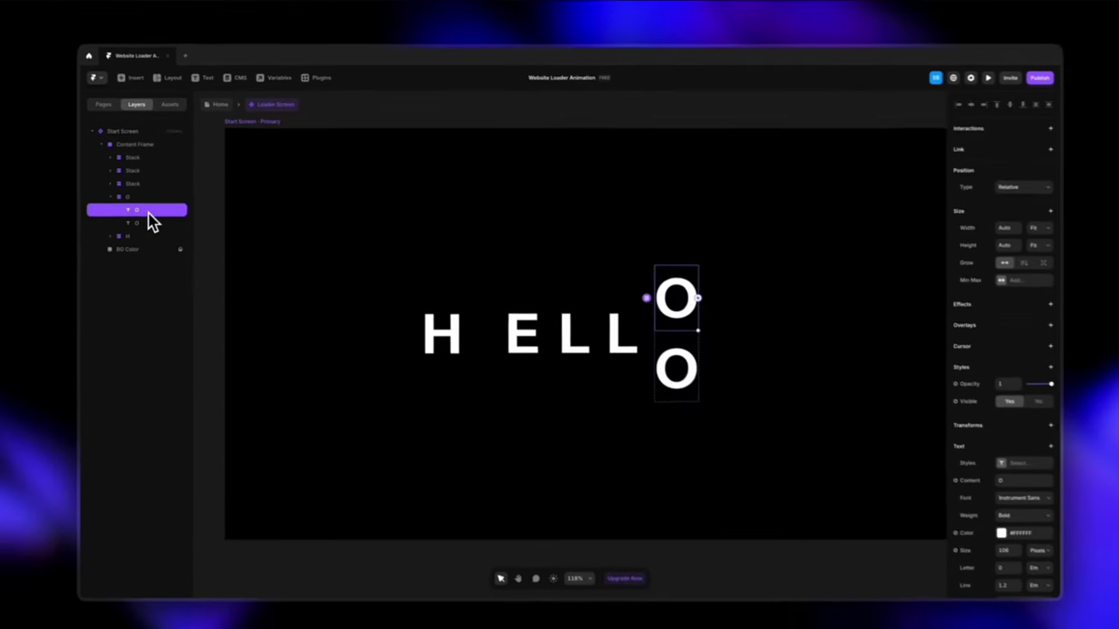
left_click(1033, 187)
left_click(996, 203)
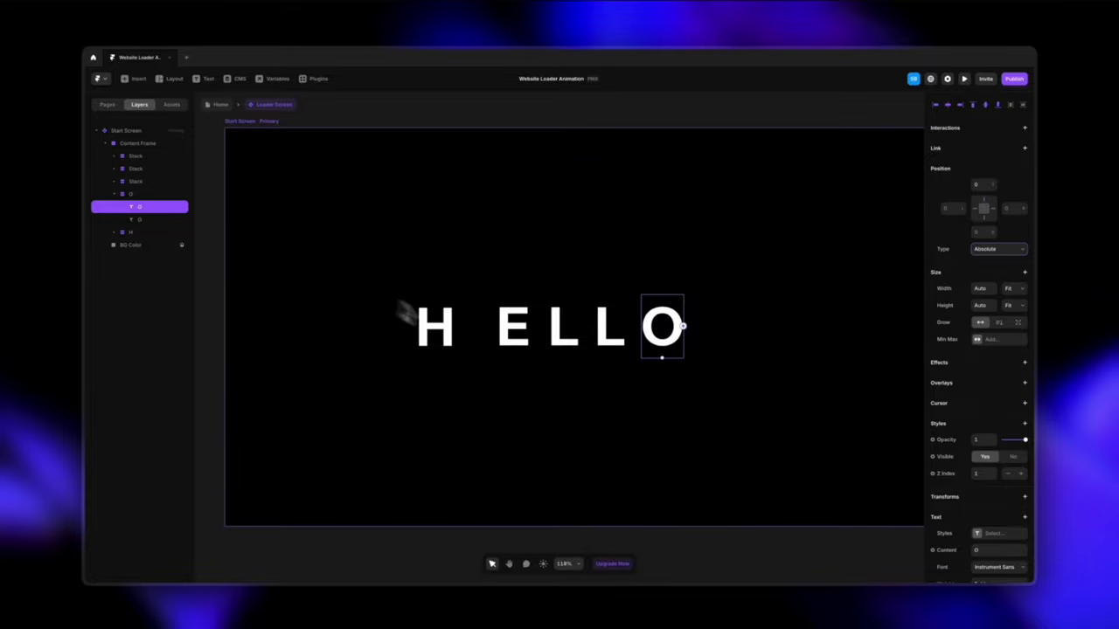
Step: Move the absolute O directly below the relative O with a bottom offset of -110
left_click_drag(669, 355, 673, 352)
key("Down")
key("Down")
key("Down")
key("Down")
key("Down")
key("Down")
key("Down")
key("Down")
key("Down")
key("Down")
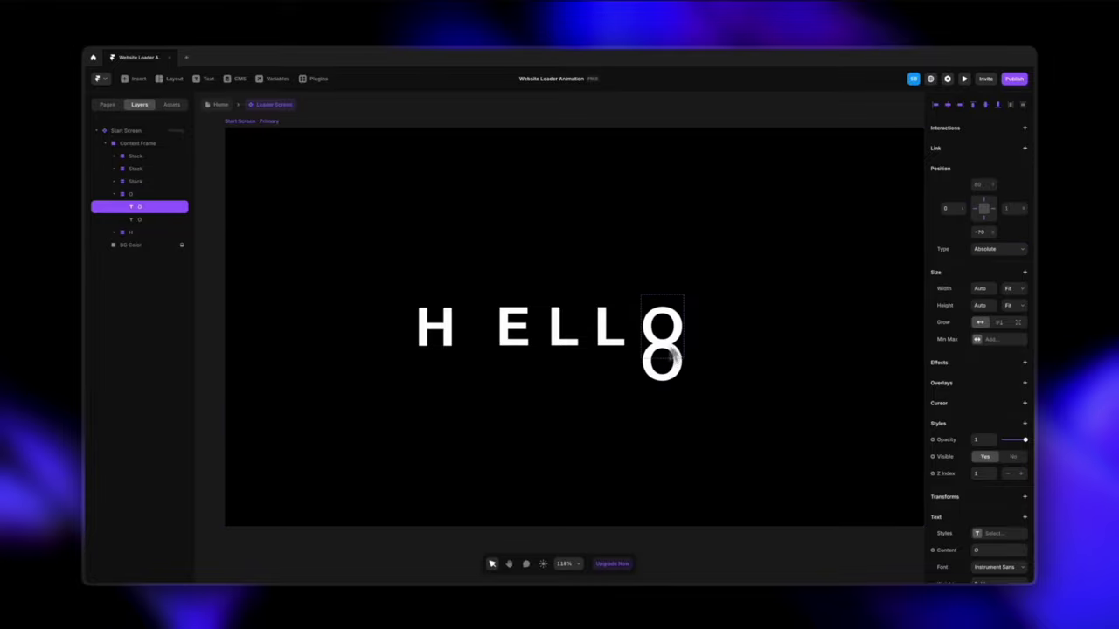
key("Up")
key("Up")
key("Up")
key("Up")
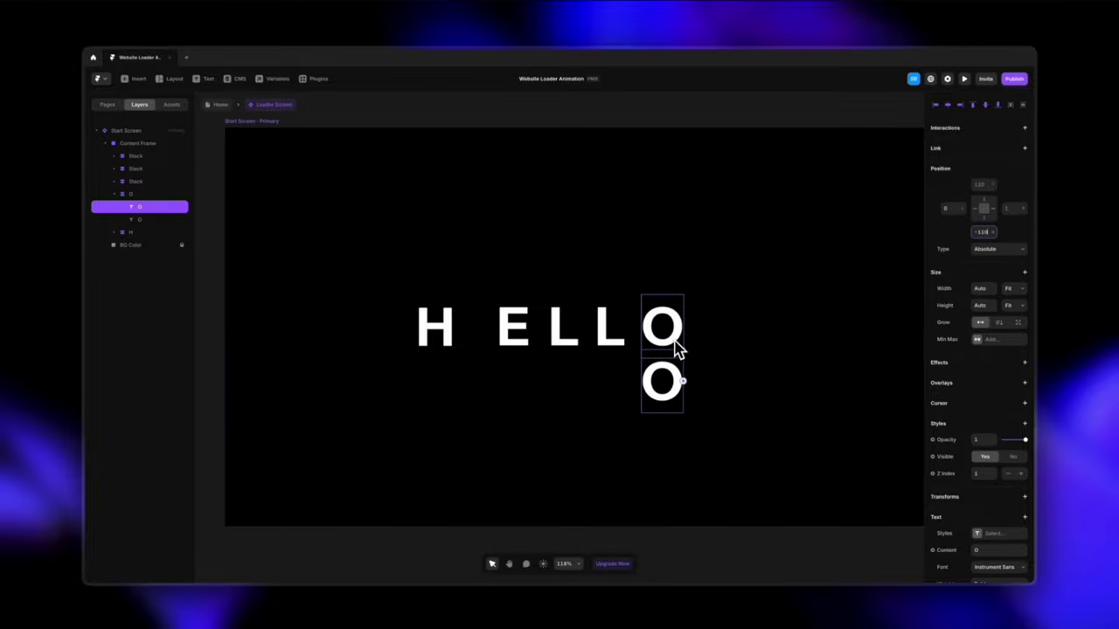
Step: Reduce the relative O text colour's opacity to fully transparent
left_click(141, 219)
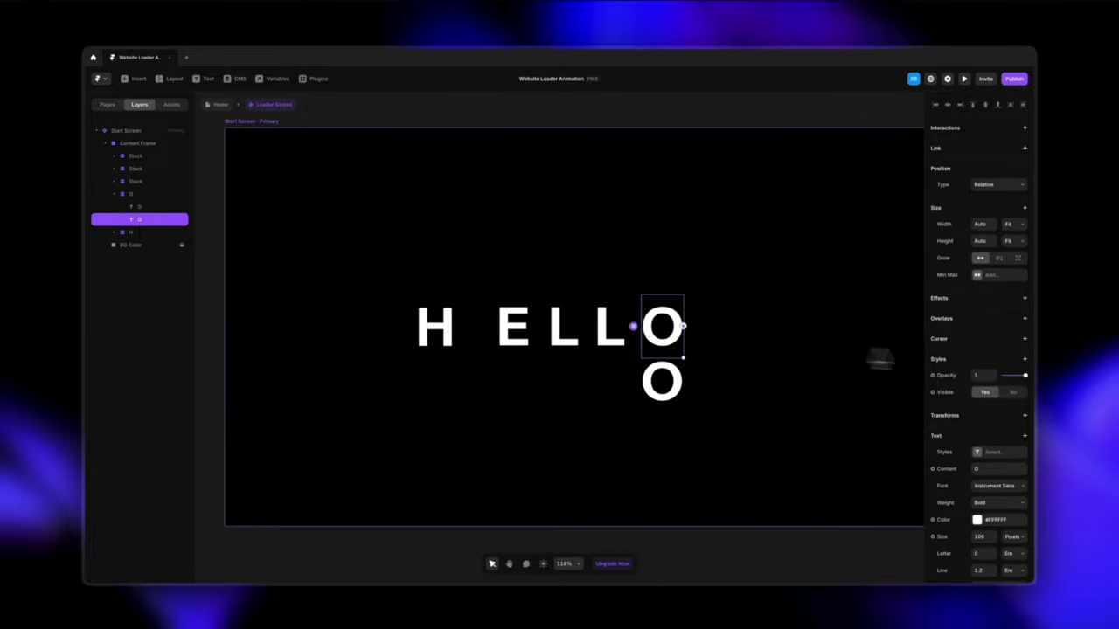
scroll(986, 320, "down", 3)
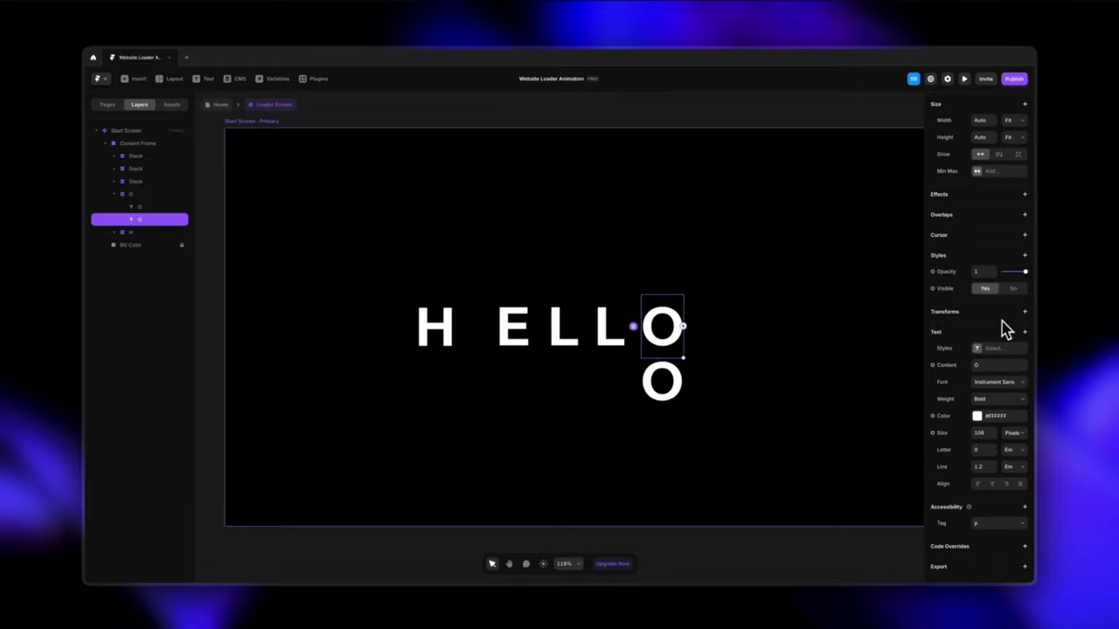
left_click(978, 416)
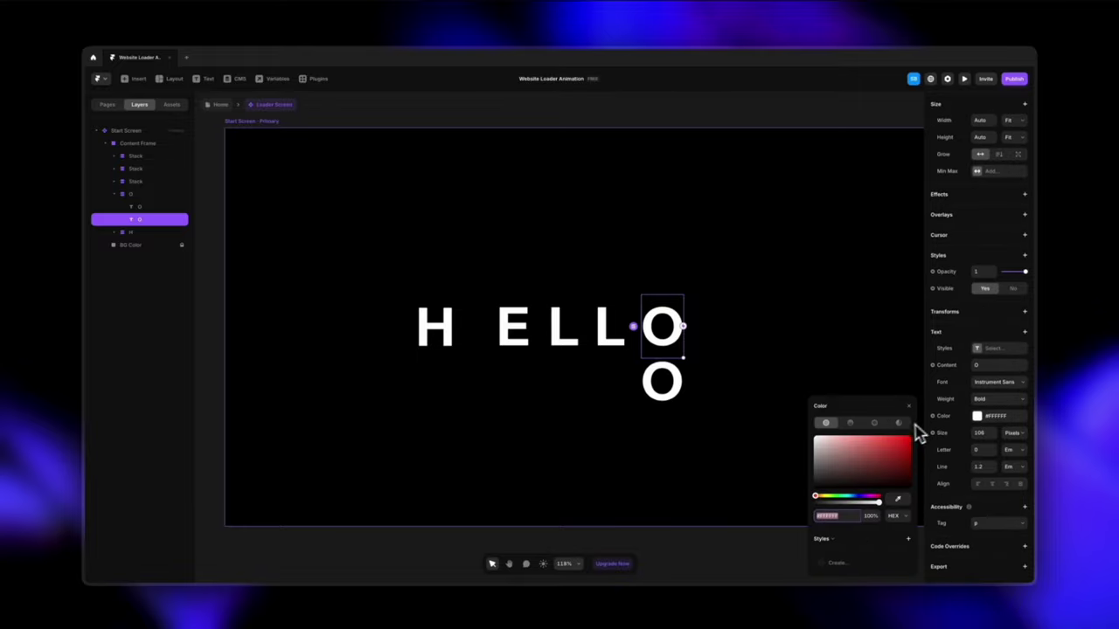
left_click_drag(879, 504, 788, 506)
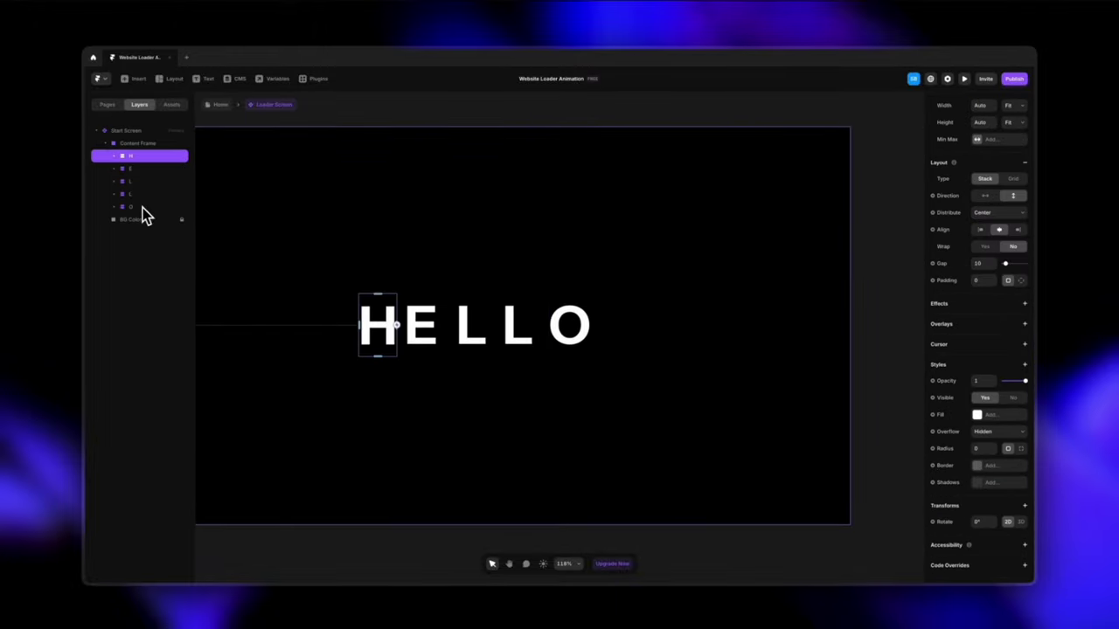
Step: Wrap the H, E, L, L and O stacks in a new stack and set its gap to 4
left_click(142, 207, "shift")
right_click(142, 208)
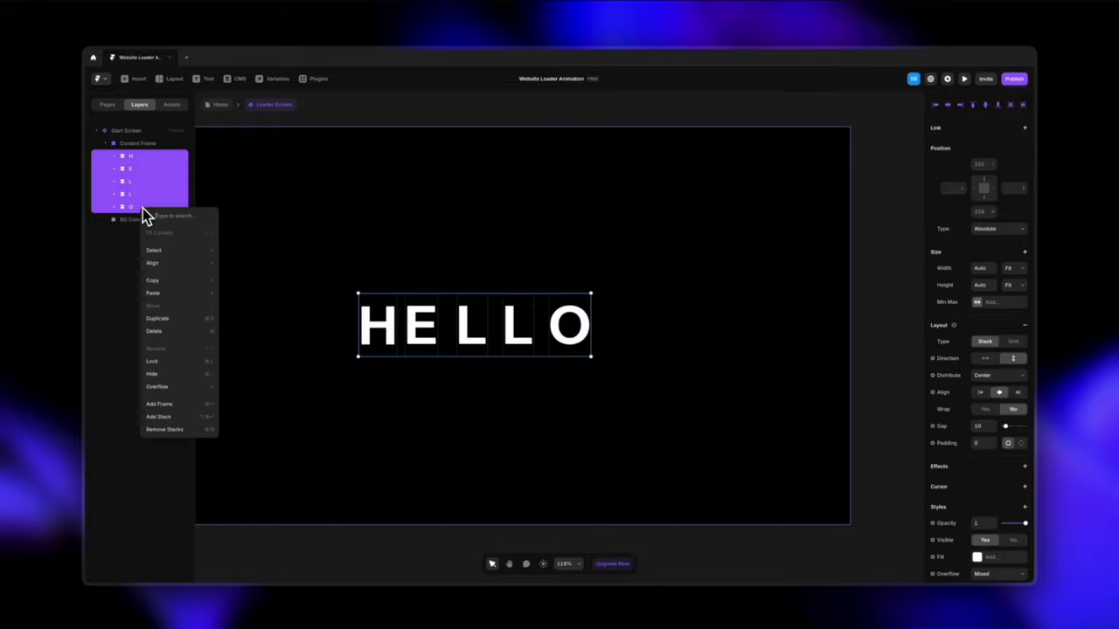
left_click(161, 418)
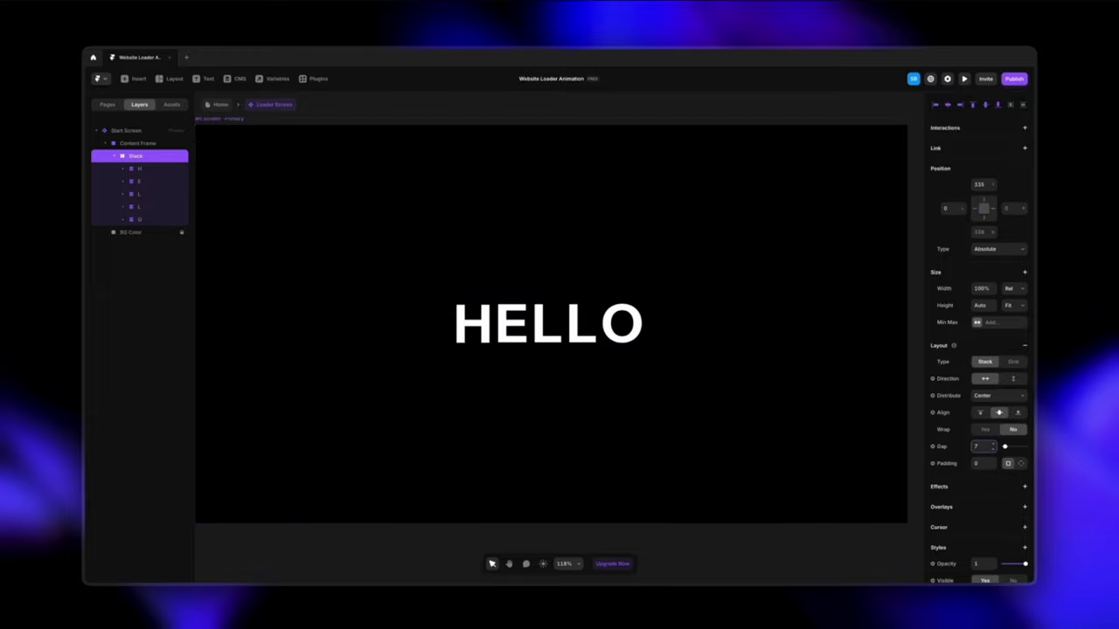
key("Down")
key("Down")
key("Down")
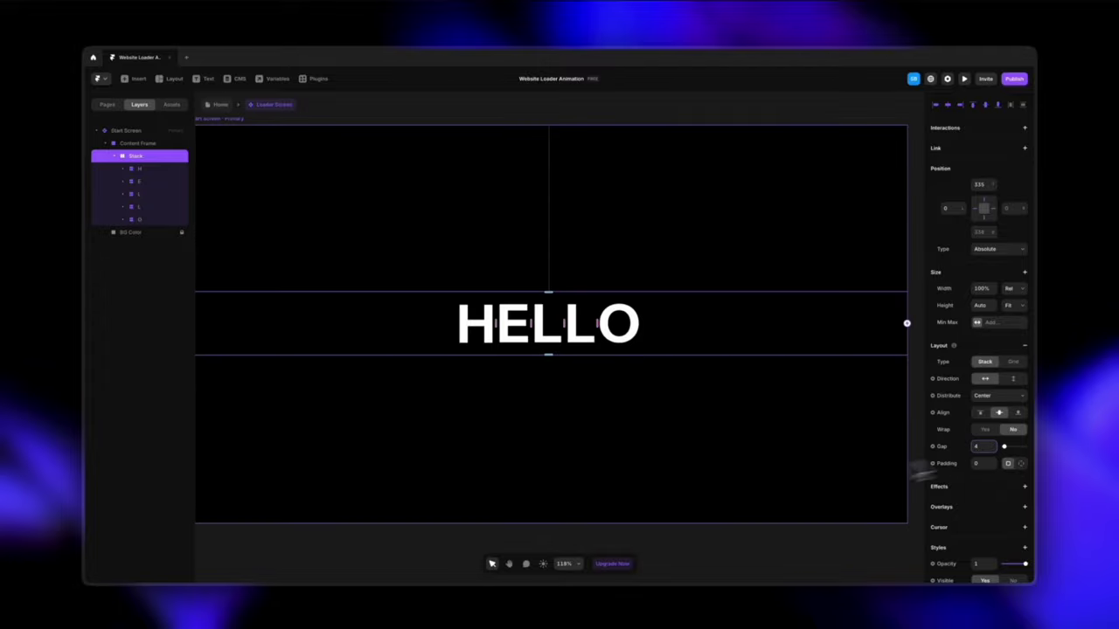
Step: Set the HELLO stack's width to Fit Content and move it to the centre of the Start Screen
scroll(748, 416, "down", 3)
left_click(1010, 289)
left_click(1011, 307)
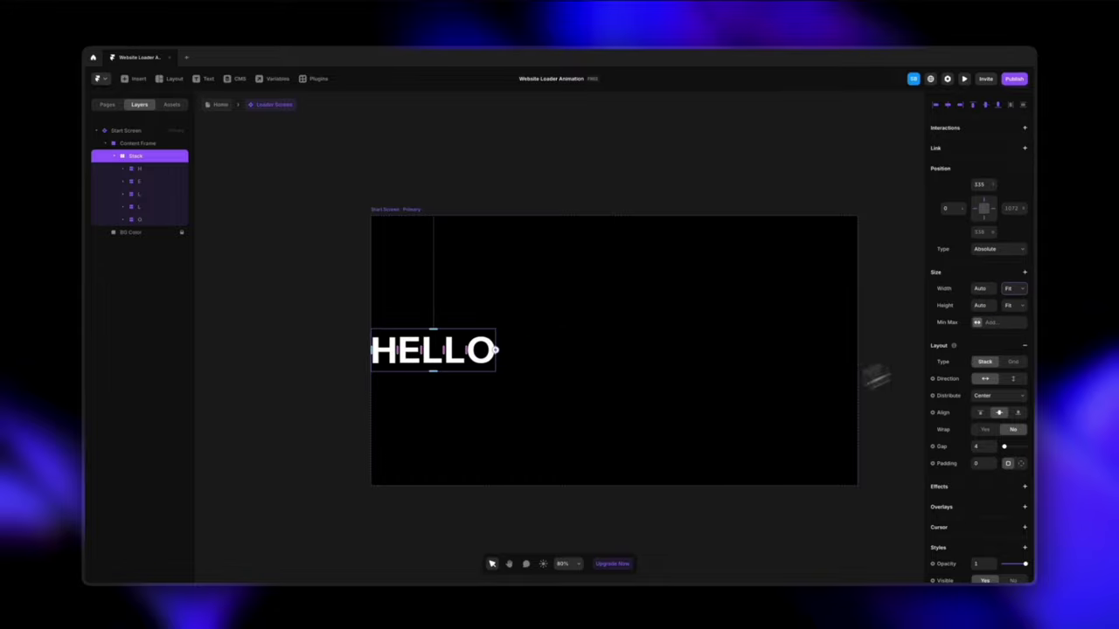
left_click(333, 294)
left_click(152, 157)
left_click_drag(452, 368, 632, 367)
left_click(609, 418)
scroll(609, 418, "right", 3)
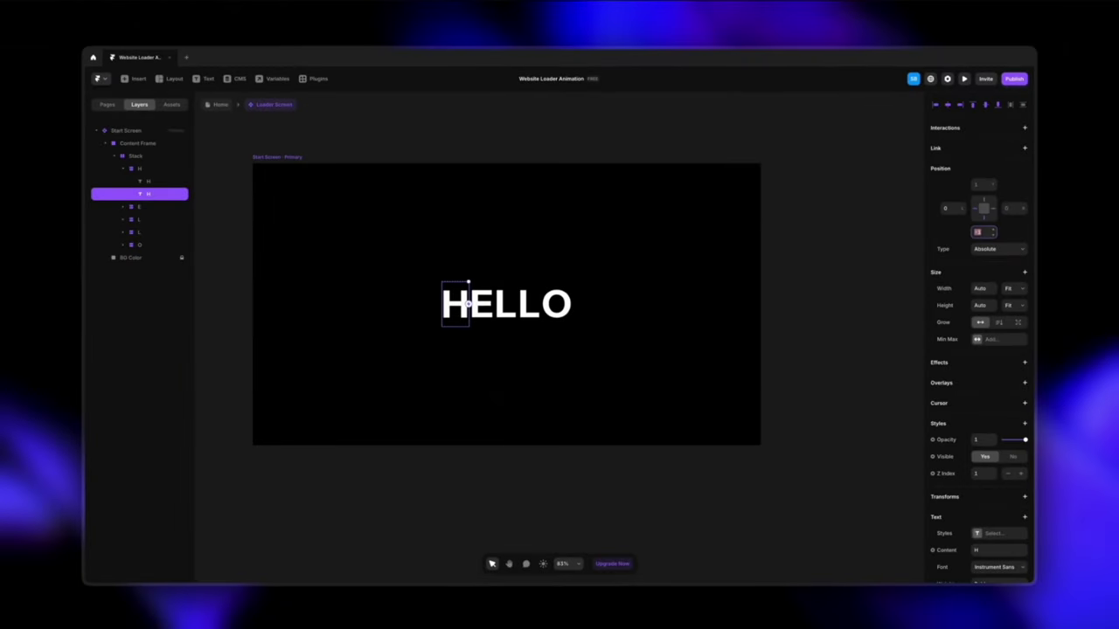
Step: Hide the absolute H below its mask with a bottom offset of -111, and move the absolute E up out of its mask
left_click_drag(458, 295, 456, 308)
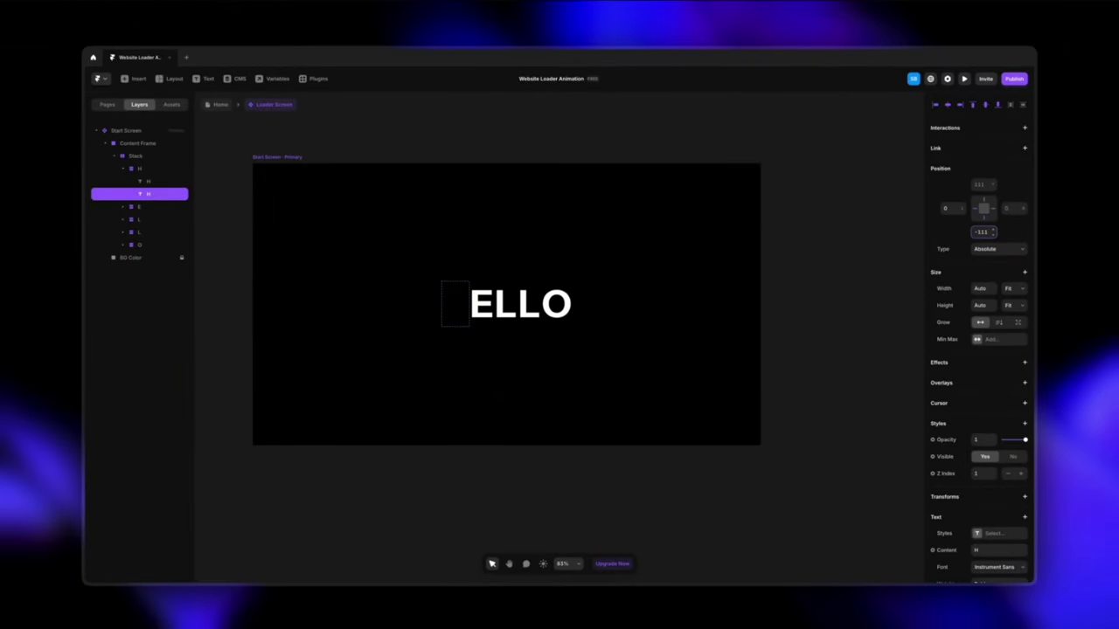
key("Return")
left_click(124, 207)
left_click(158, 220)
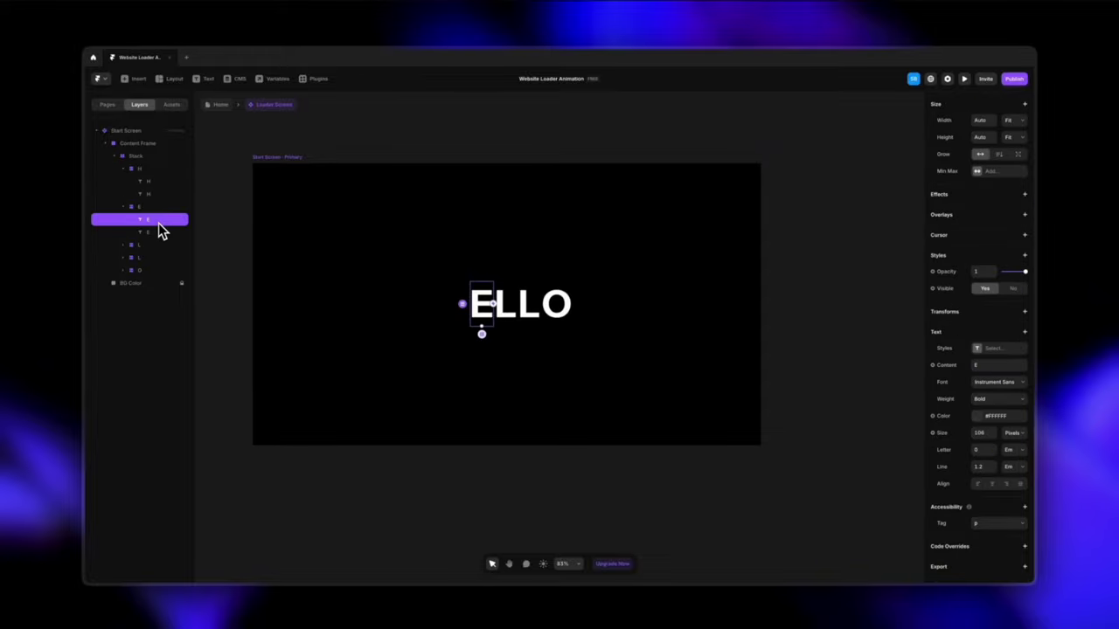
scroll(1005, 177, "up", 3)
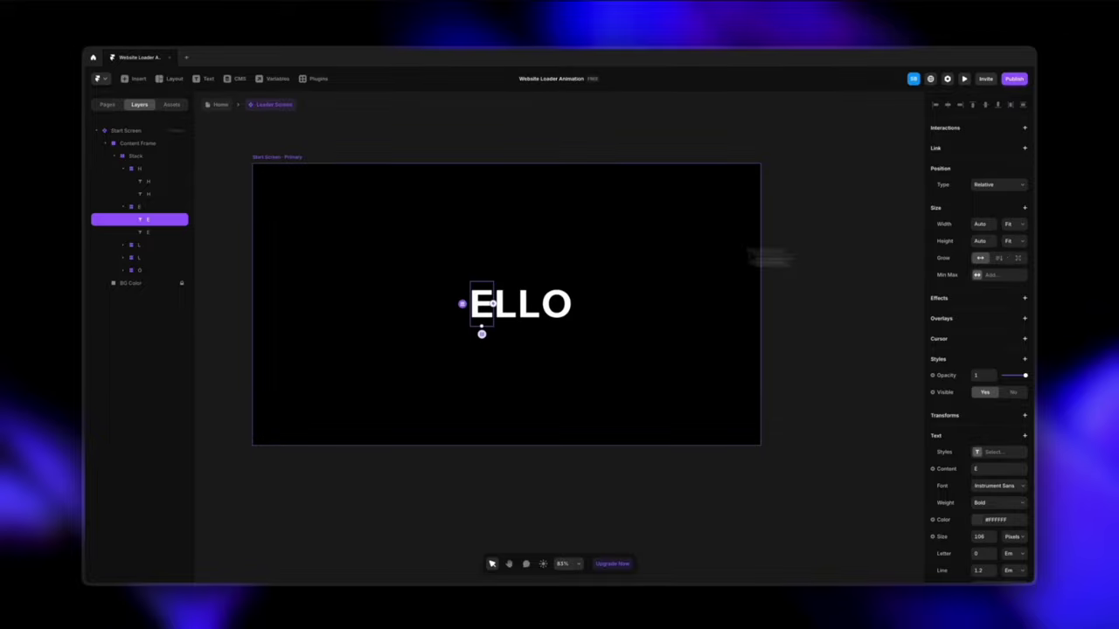
left_click(150, 233)
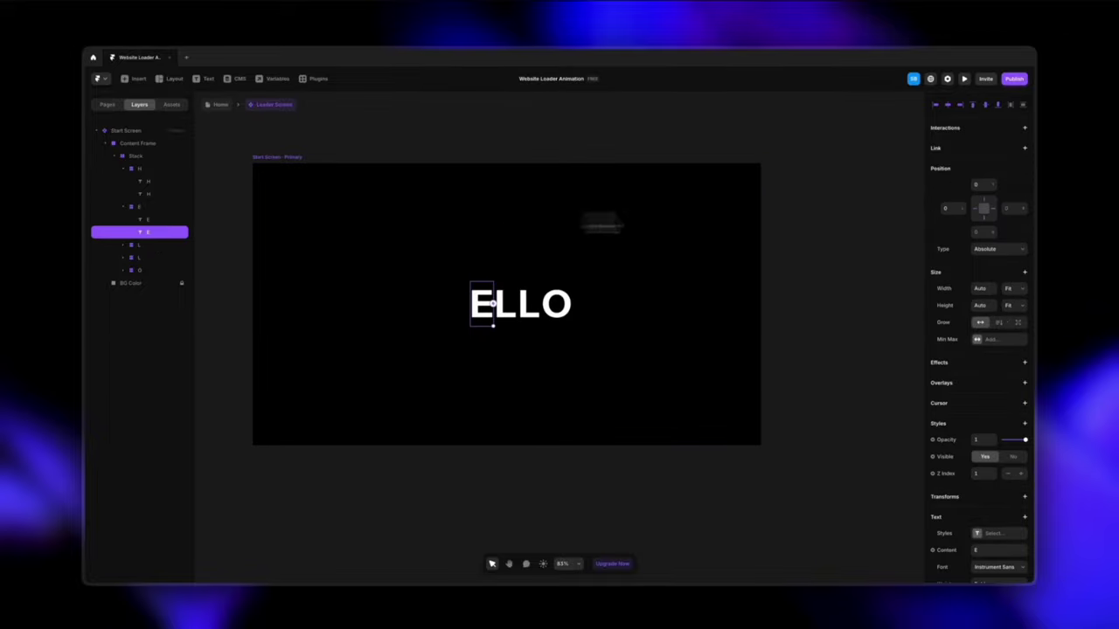
left_click_drag(986, 185, 984, 179)
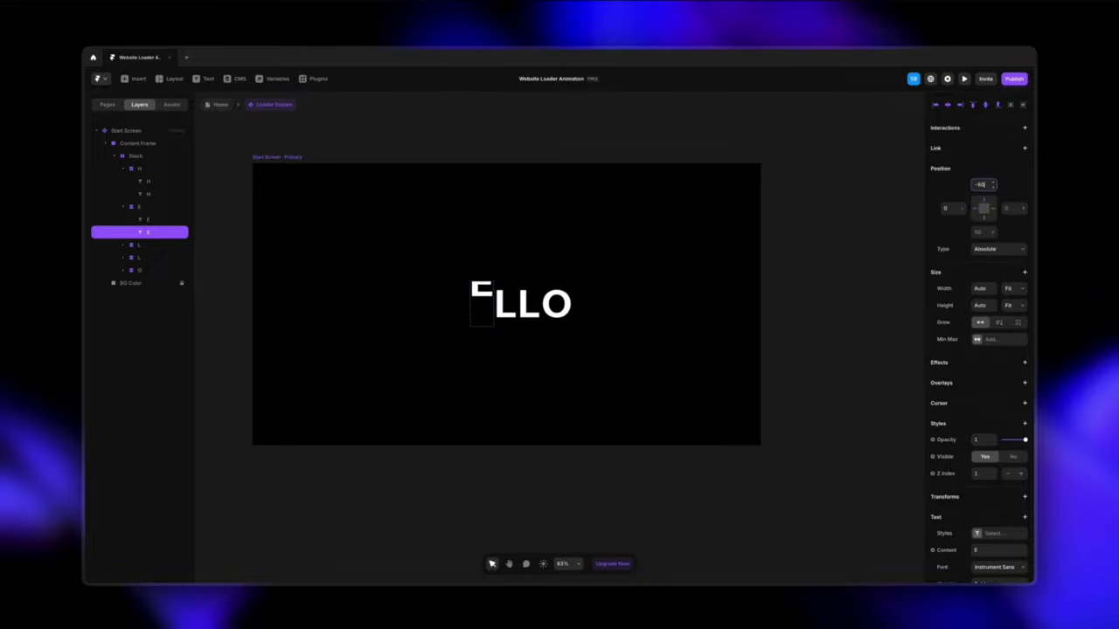
Step: Move the first L stack's absolute letter down out of view and give the second stack's absolute L a top offset of -110
left_click(125, 206)
left_click(146, 206)
left_click_drag(981, 231, 980, 236)
left_click(133, 208)
left_click(140, 231)
left_click_drag(984, 186, 983, 180)
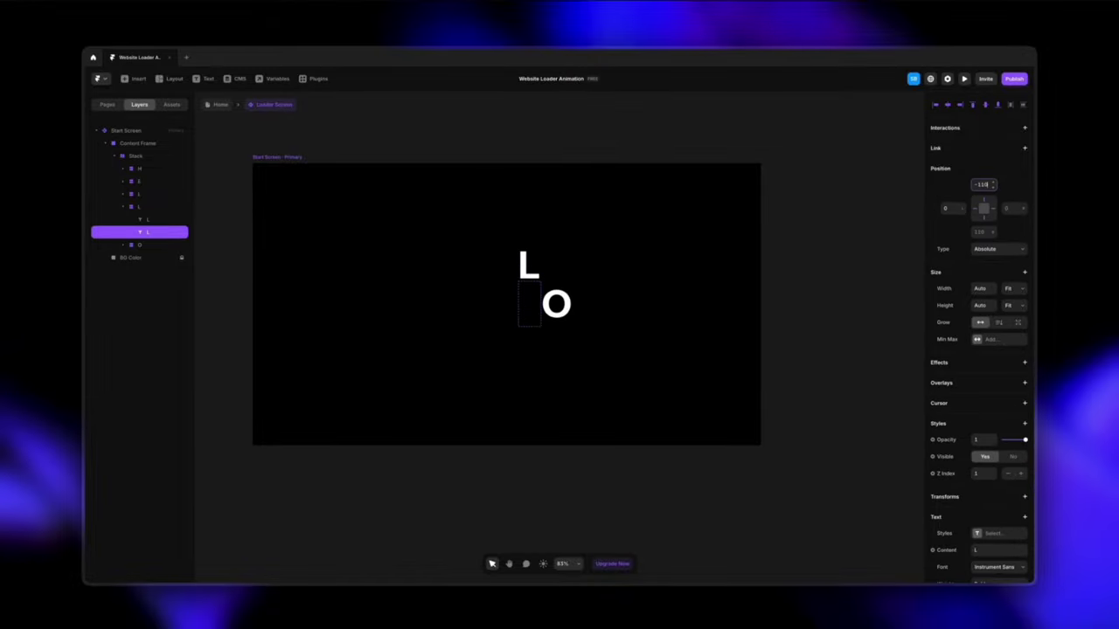
Step: Move the absolute O out of view inside the O stack
left_click(932, 438)
left_click(126, 222)
left_click(131, 230)
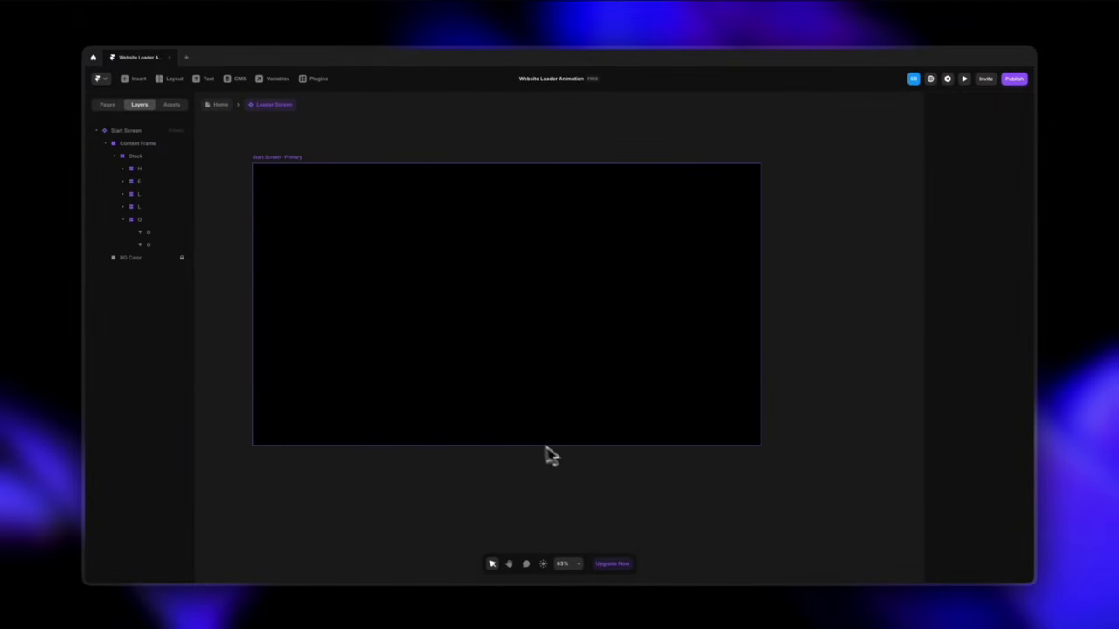
Step: Add a new variant of the Start Screen beside the primary one
scroll(525, 456, "down", 3)
scroll(472, 438, "right", 1)
left_click(321, 275)
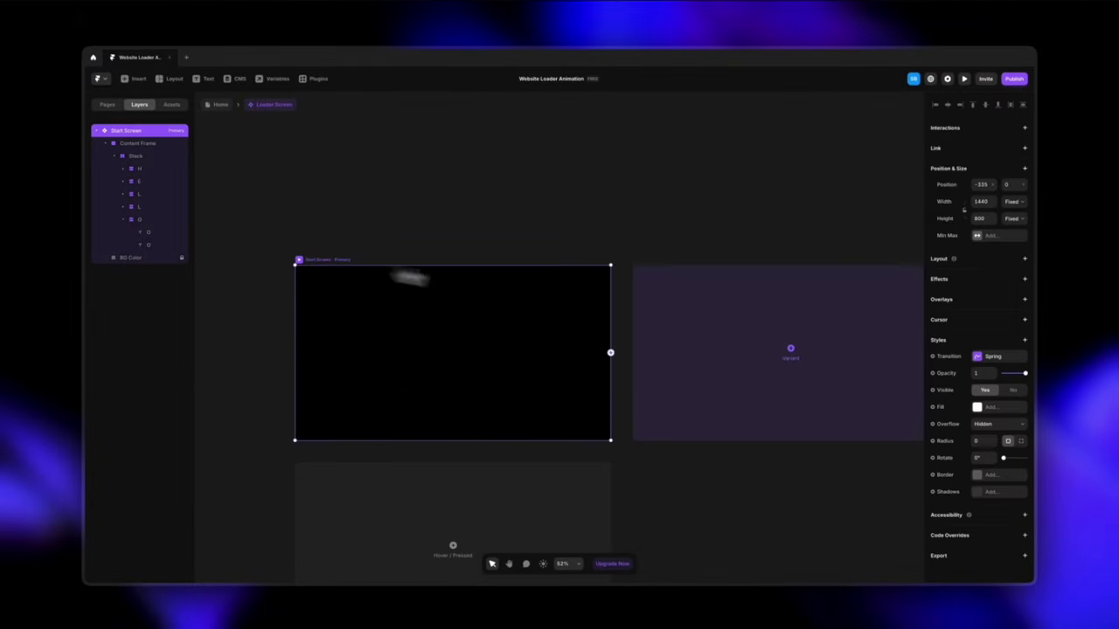
left_click(792, 353)
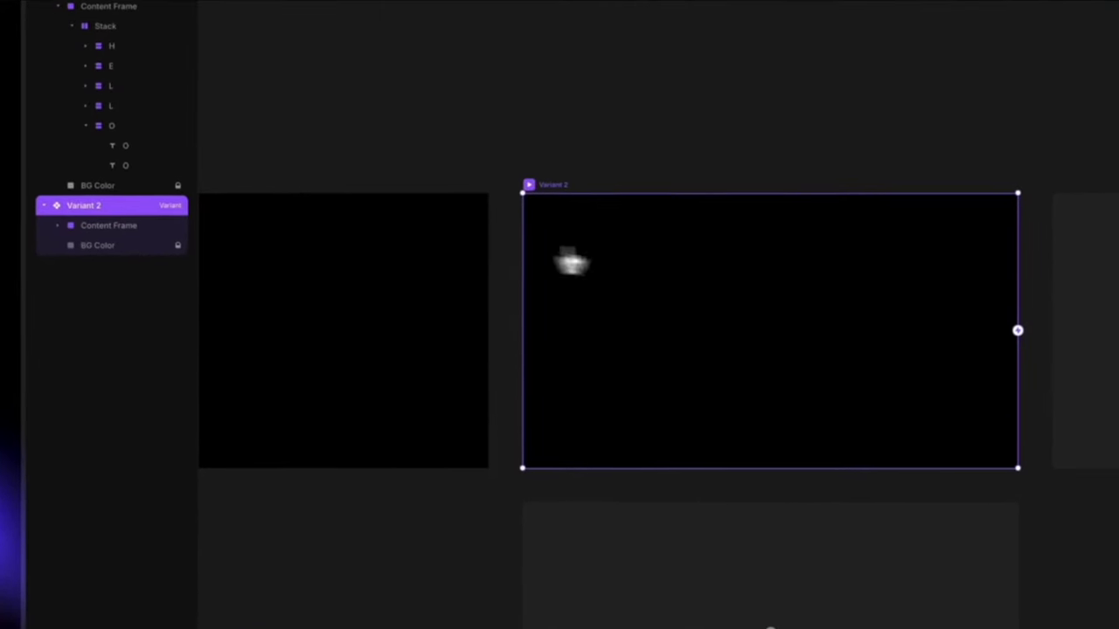
Step: Bring the absolute H in Variant 2 back into view inside its stack
left_click(56, 223)
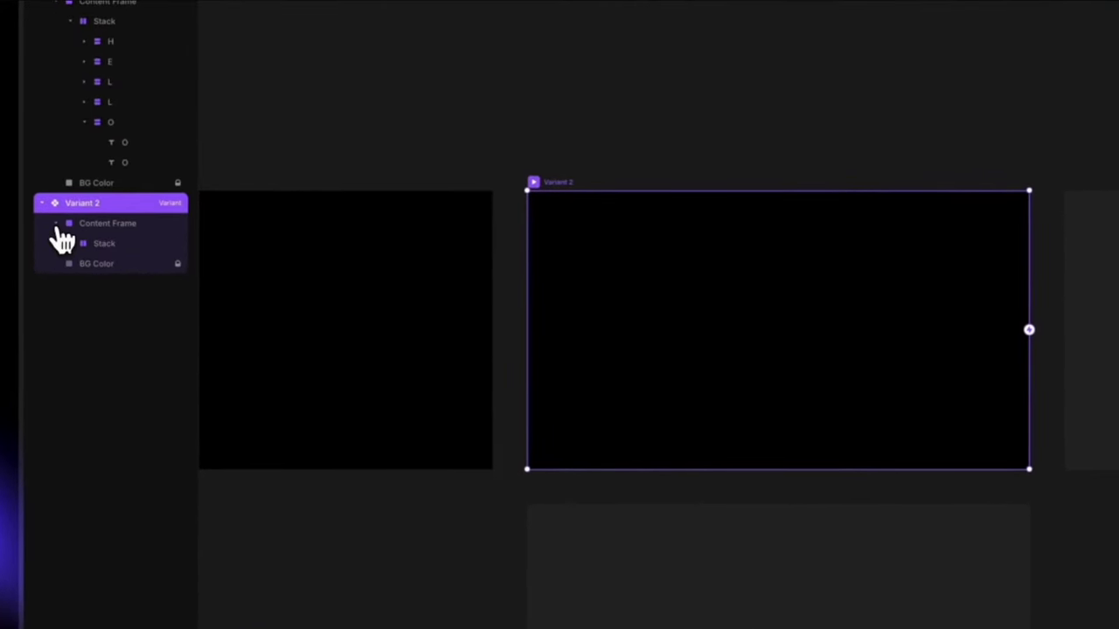
left_click(70, 243)
left_click(116, 263)
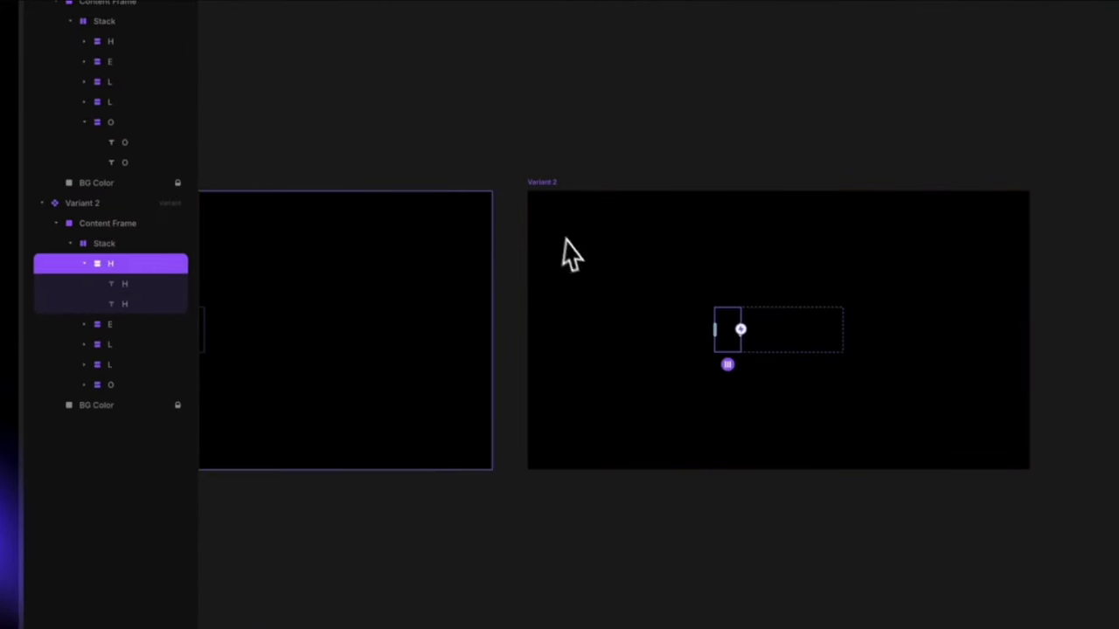
left_click(140, 305)
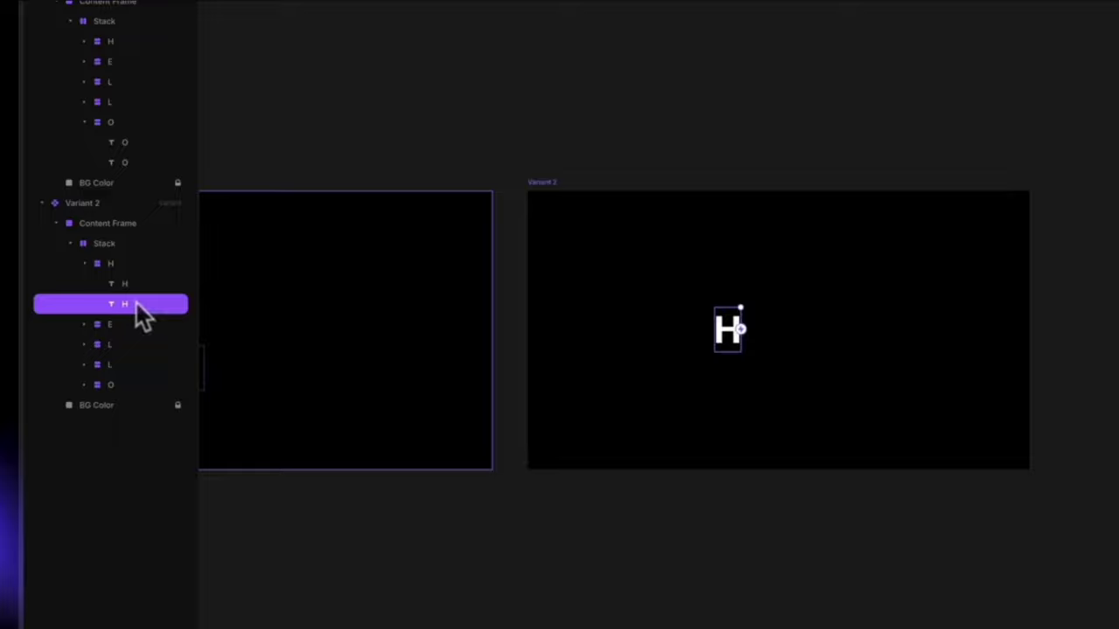
Step: Bring the absolute E in Variant 2 back into view inside its stack
left_click(136, 325)
left_click(136, 324)
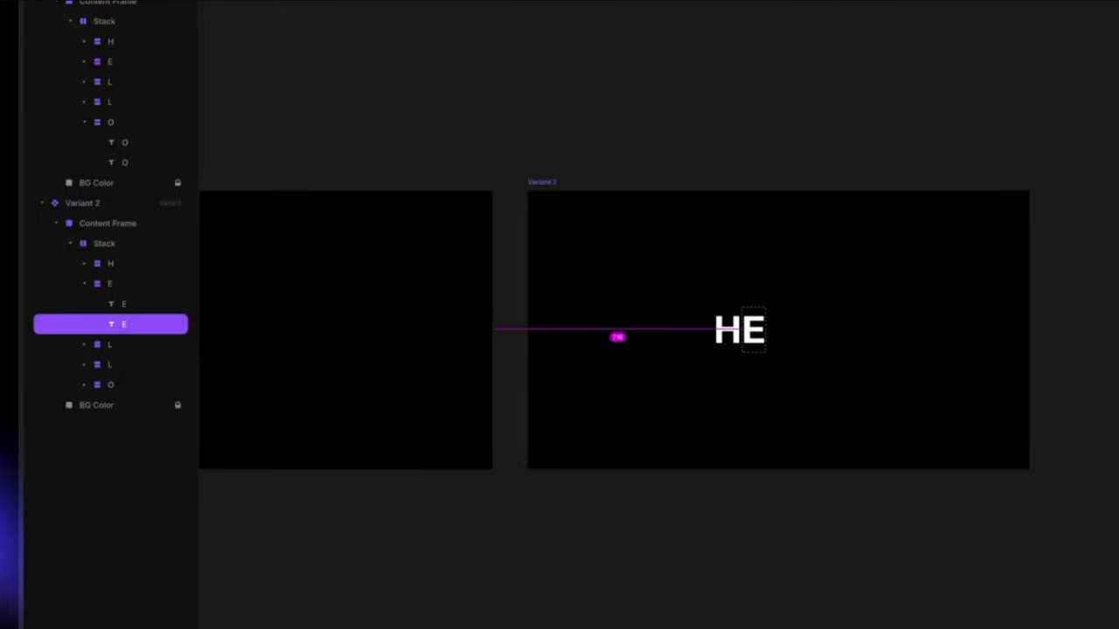
left_click(85, 283)
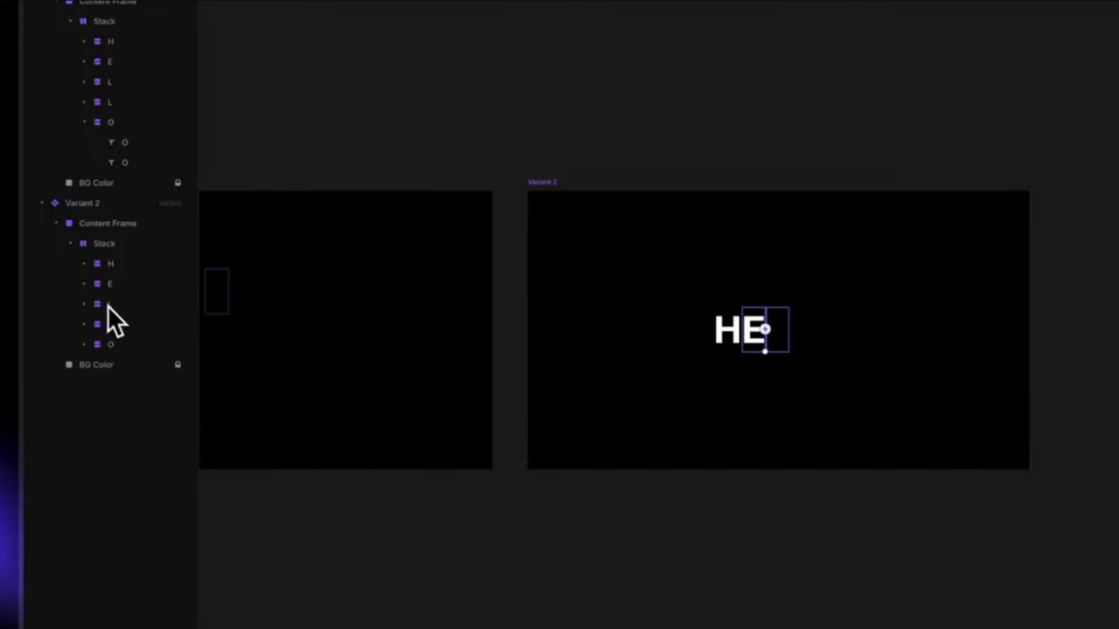
Step: Bring the absolute L in Variant 2's first L stack back into view
left_click(85, 304)
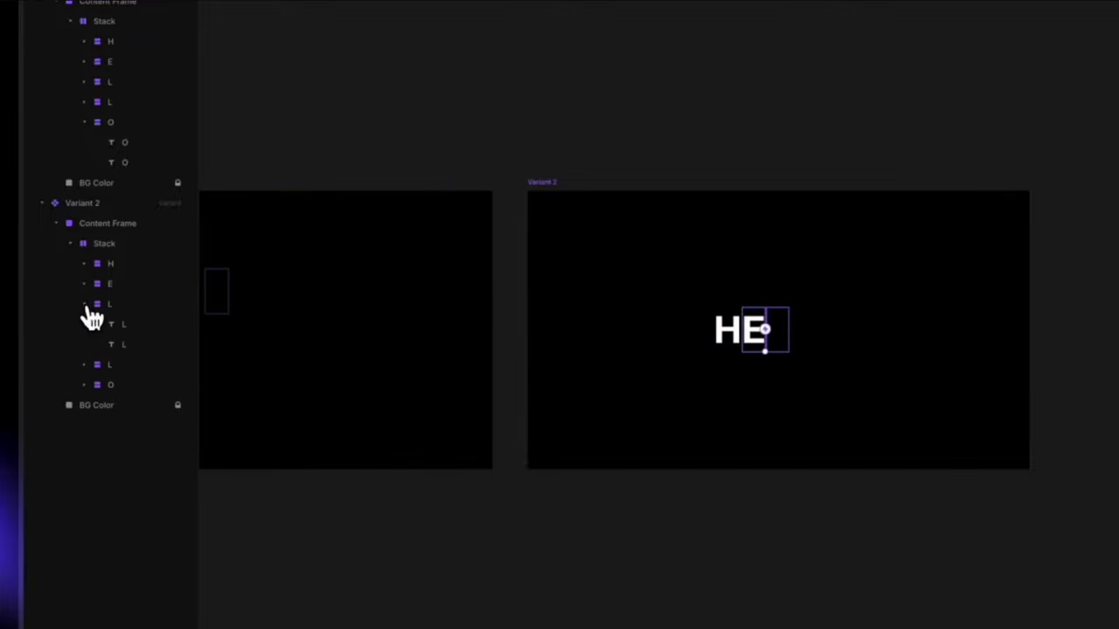
left_click(136, 342)
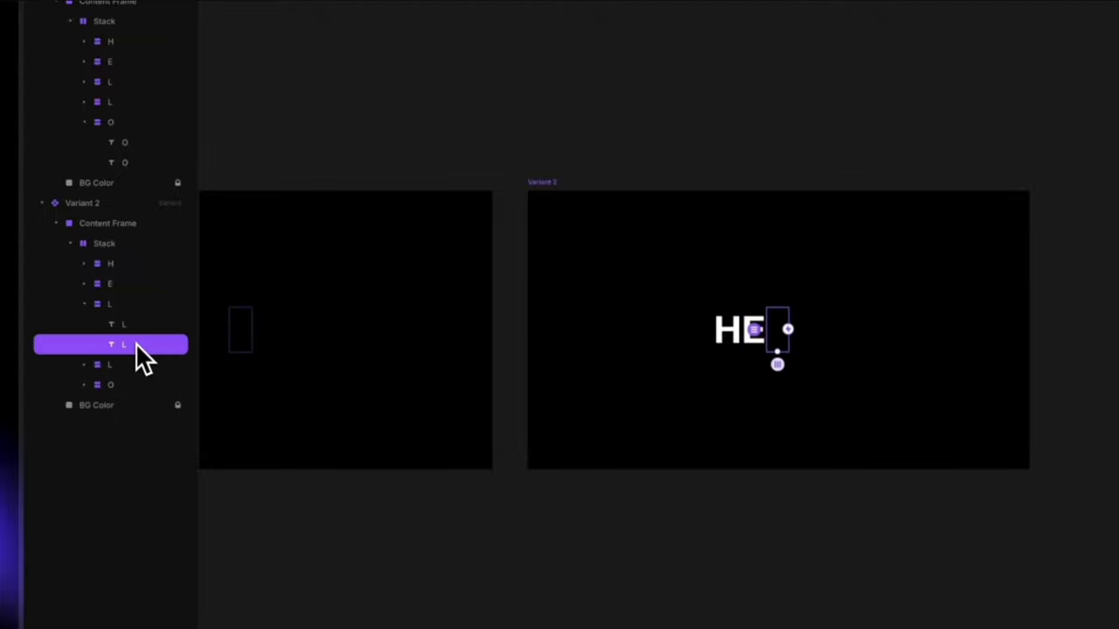
left_click_drag(135, 344, 137, 334)
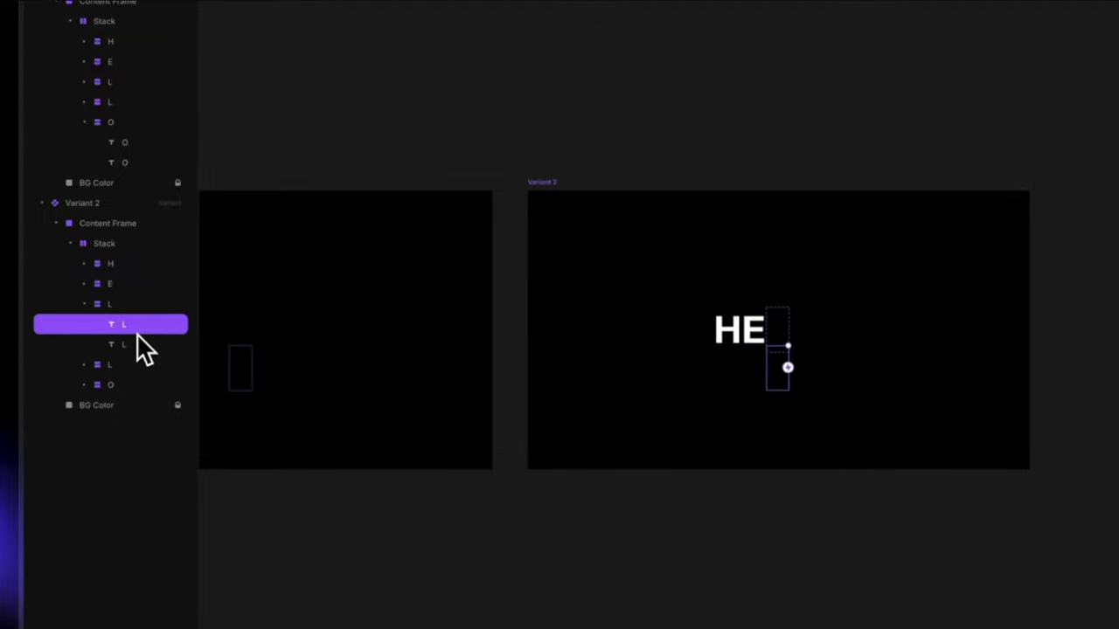
left_click(90, 324)
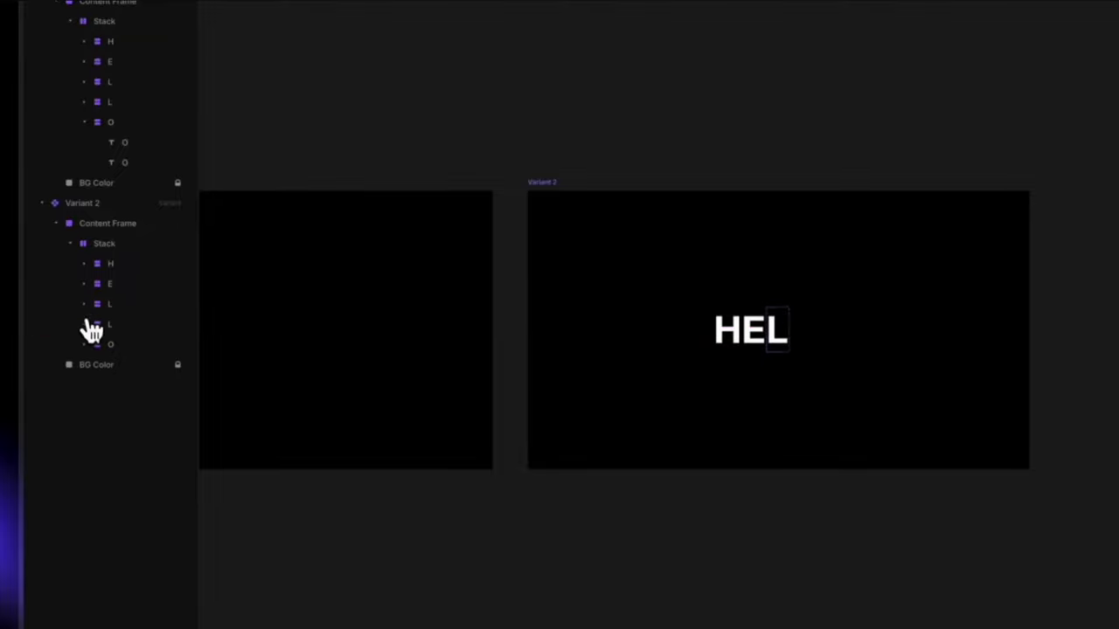
Step: Bring the absolute letters of Variant 2's second L and O stacks back into view, with the O's bottom offset at 0
left_click(90, 324)
left_click_drag(136, 350, 138, 359)
left_click(85, 323)
left_click(87, 345)
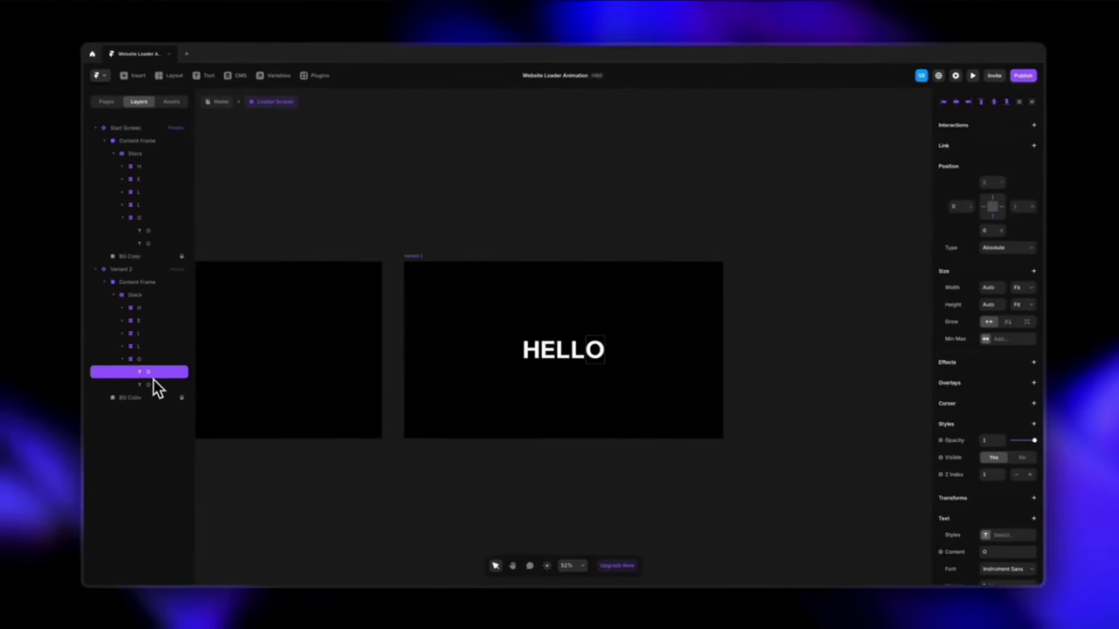
left_click(409, 474)
Step: Rename Variant 2 as Mid Screen
scroll(411, 478, "left", 3)
scroll(413, 479, "down", 3)
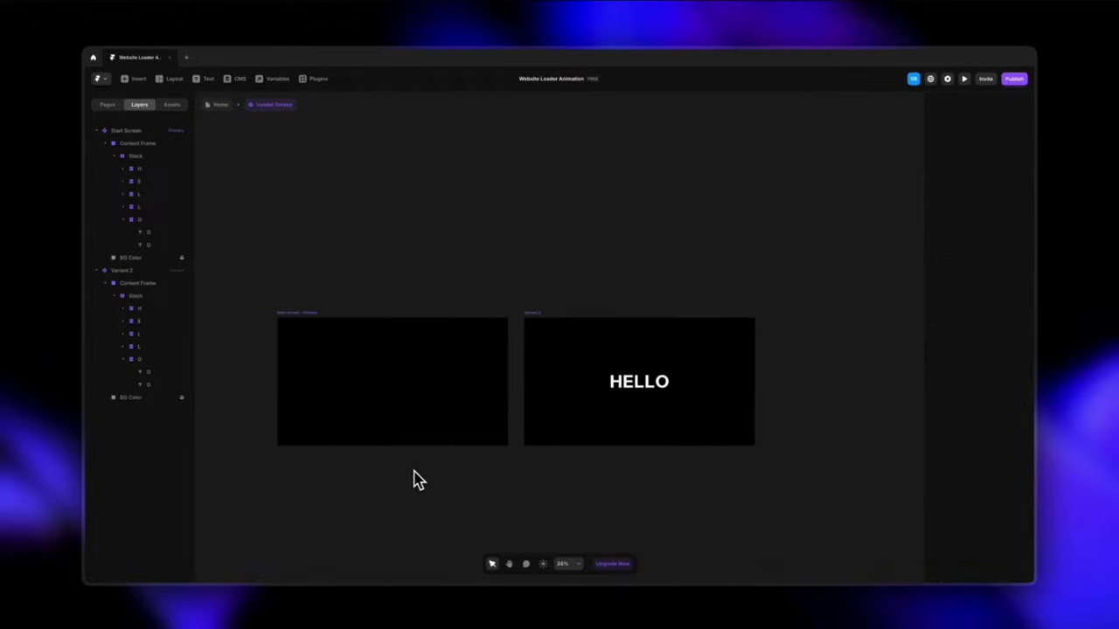
scroll(515, 464, "right", 5)
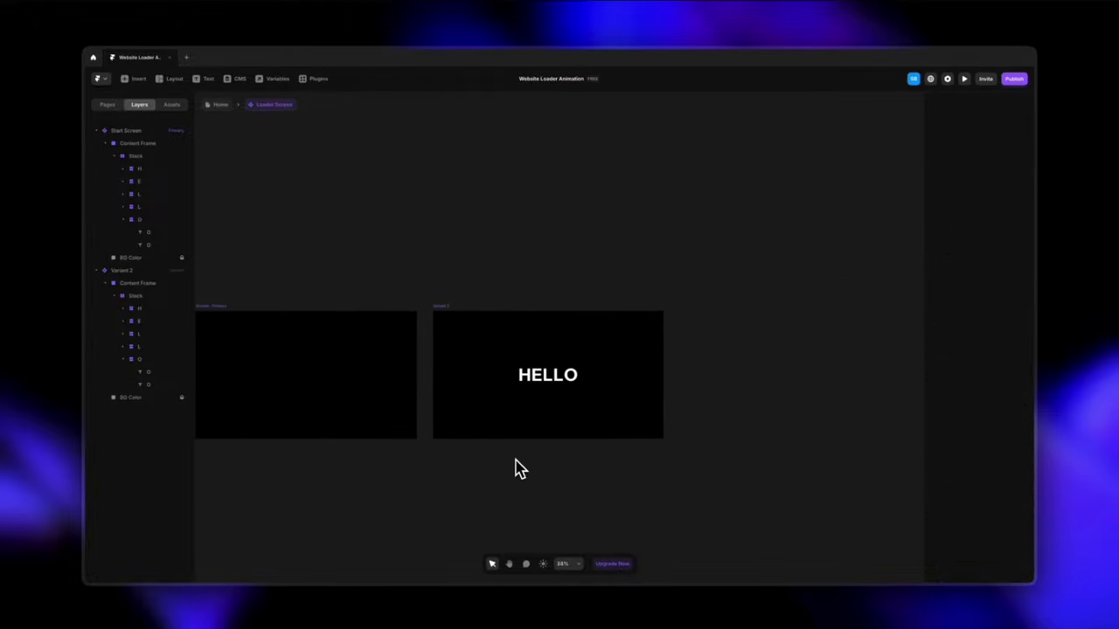
scroll(516, 464, "right", 4)
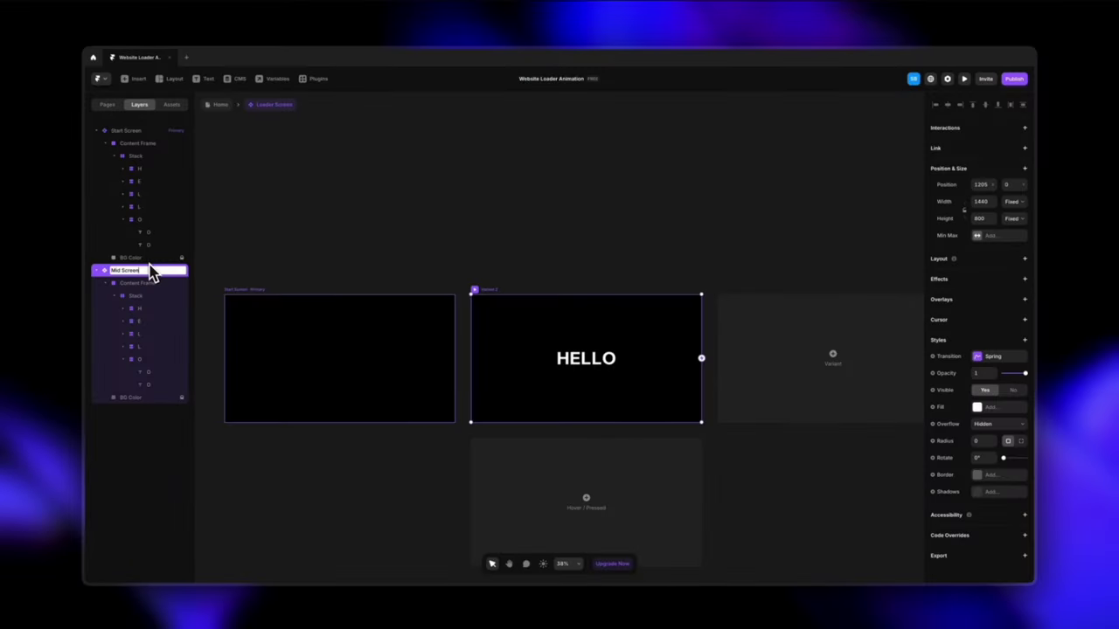
left_click(279, 256)
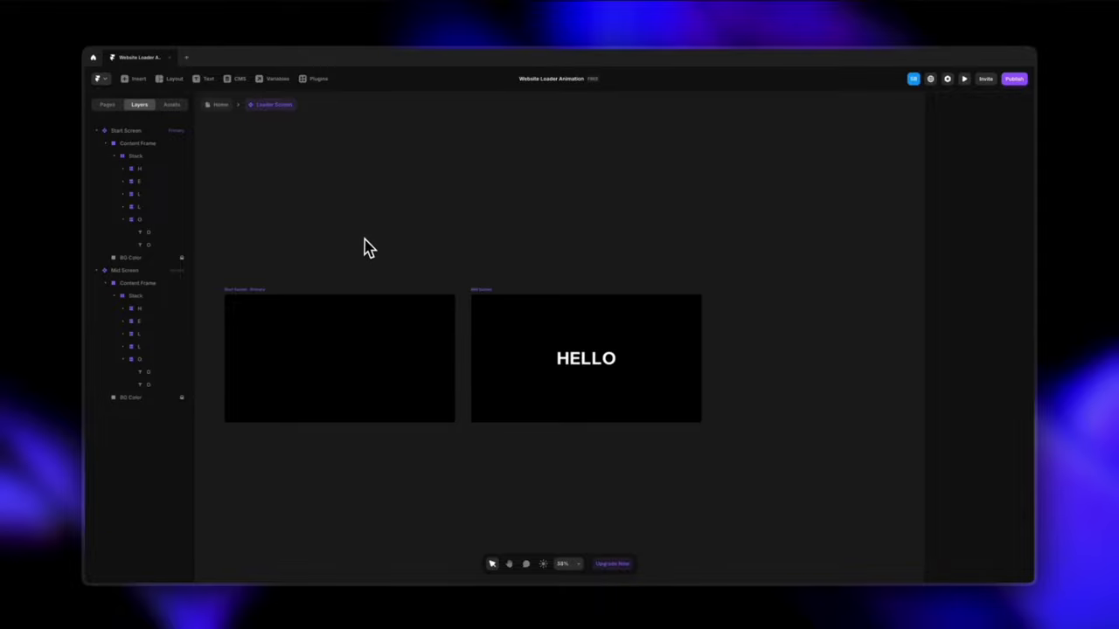
Step: Add another variant beside the Mid Screen and name it End Screen
scroll(393, 275, "down", 2)
left_click(472, 293)
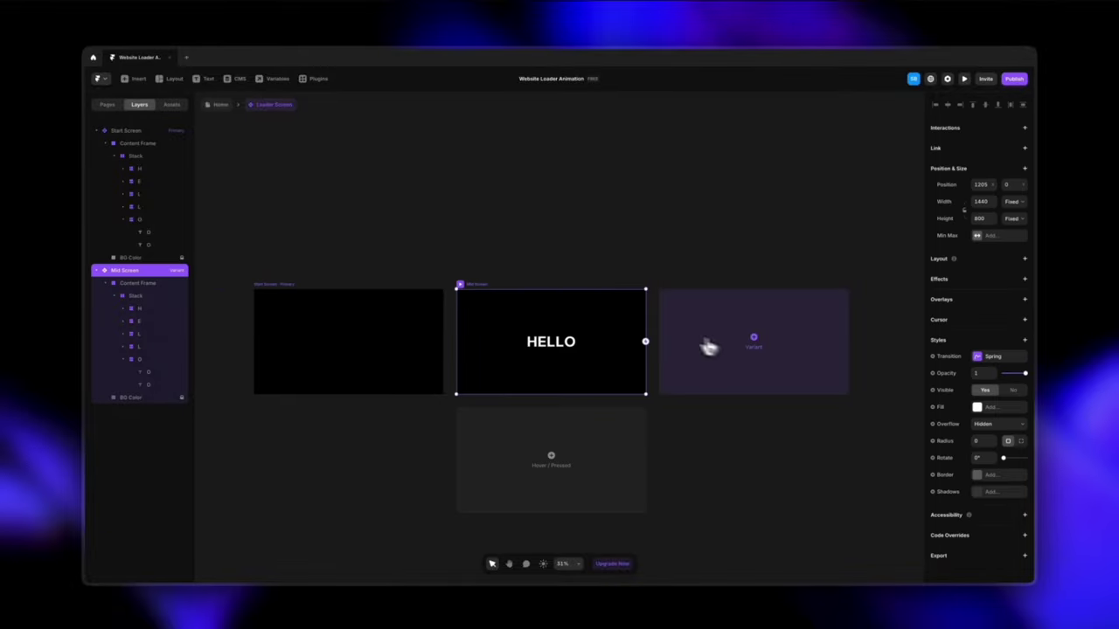
left_click(750, 348)
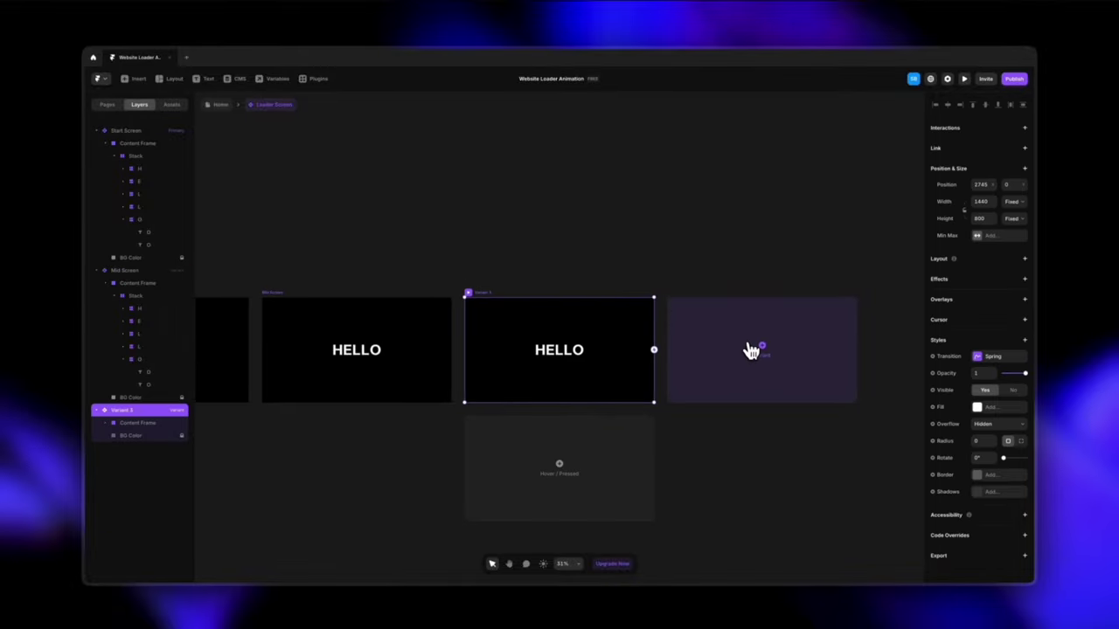
double_click(122, 415)
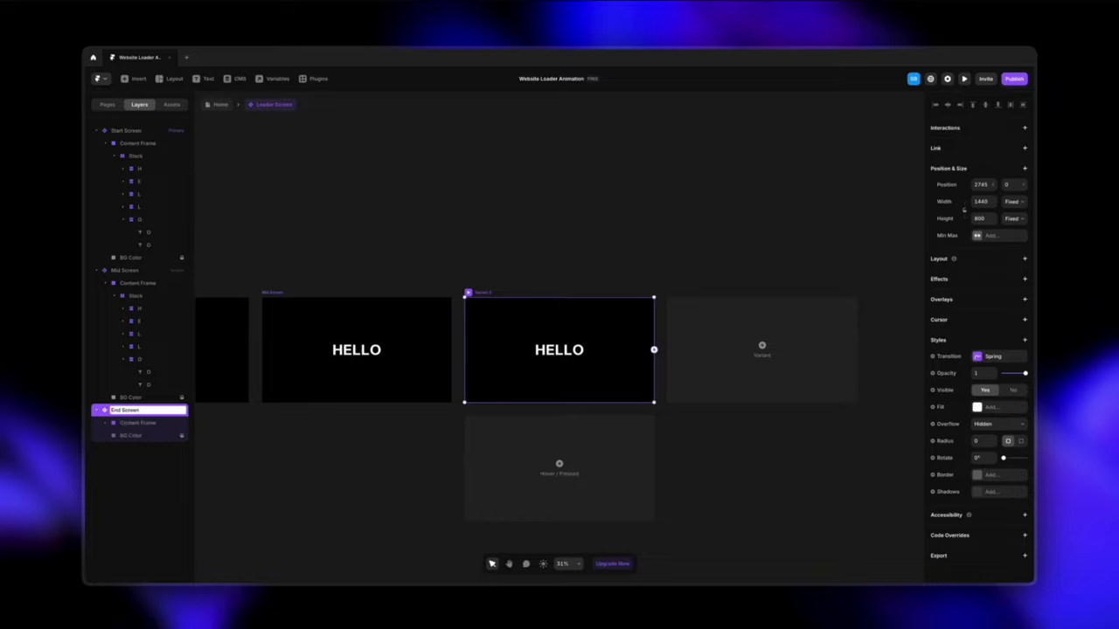
key("Return")
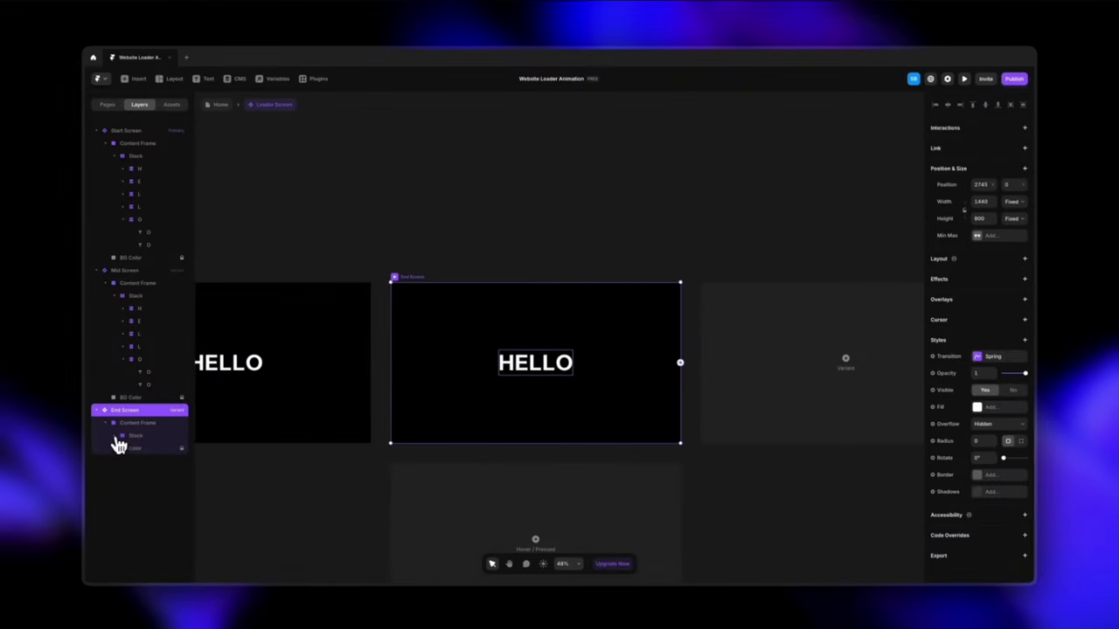
Step: Set the bottom offset of the End Screen's absolute H, first L and O to -110
left_click(115, 436)
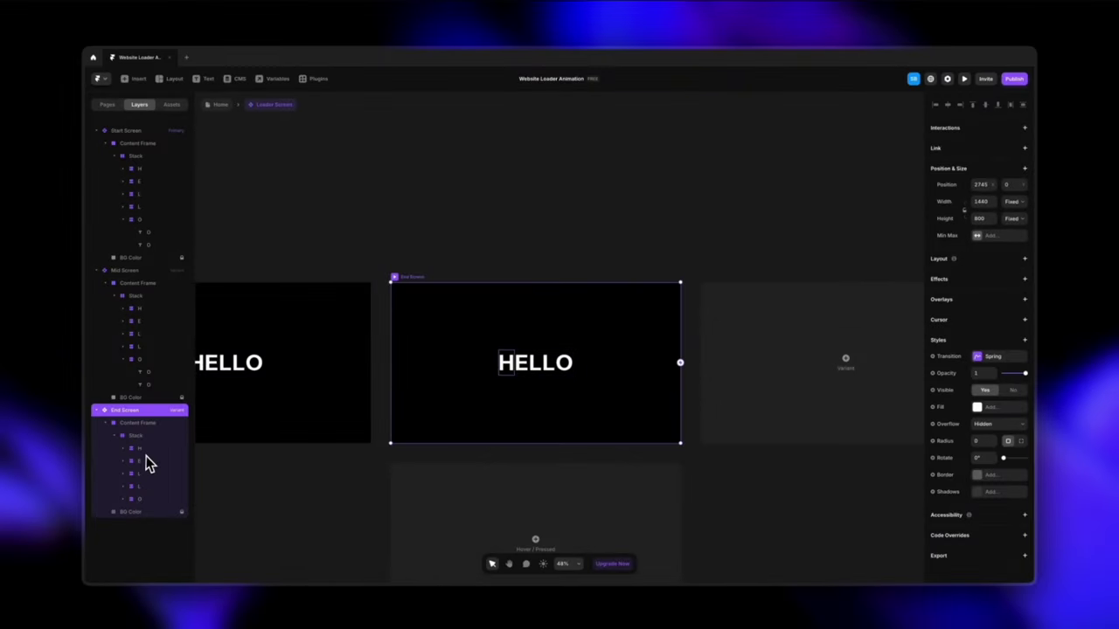
left_click(142, 449)
left_click(507, 364)
left_click(531, 372, "shift")
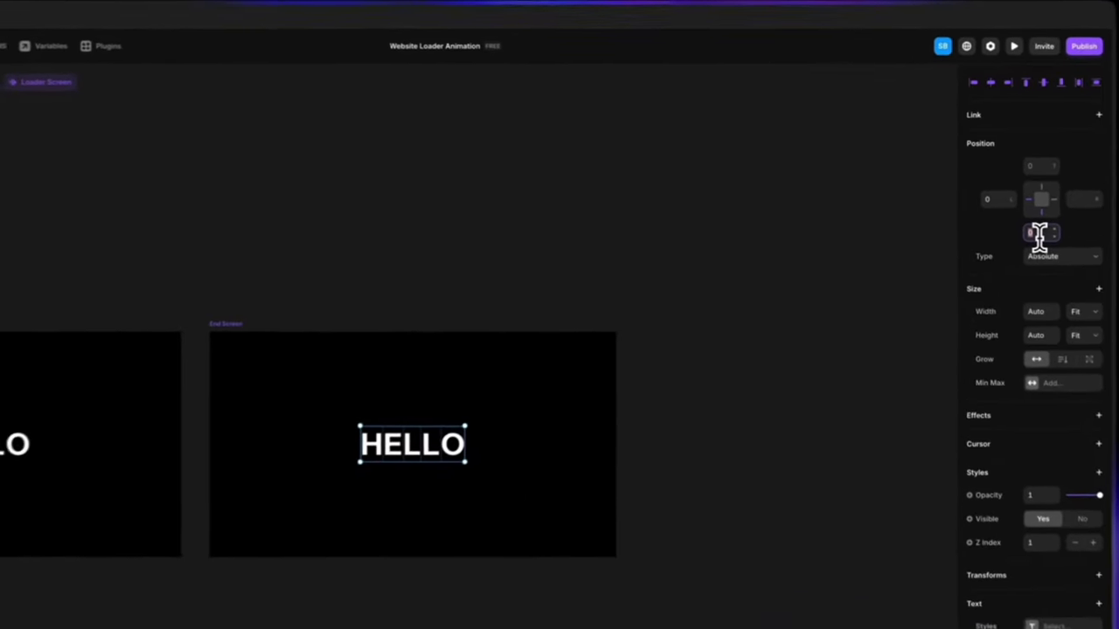
left_click(1046, 236)
type("-110")
key("Return")
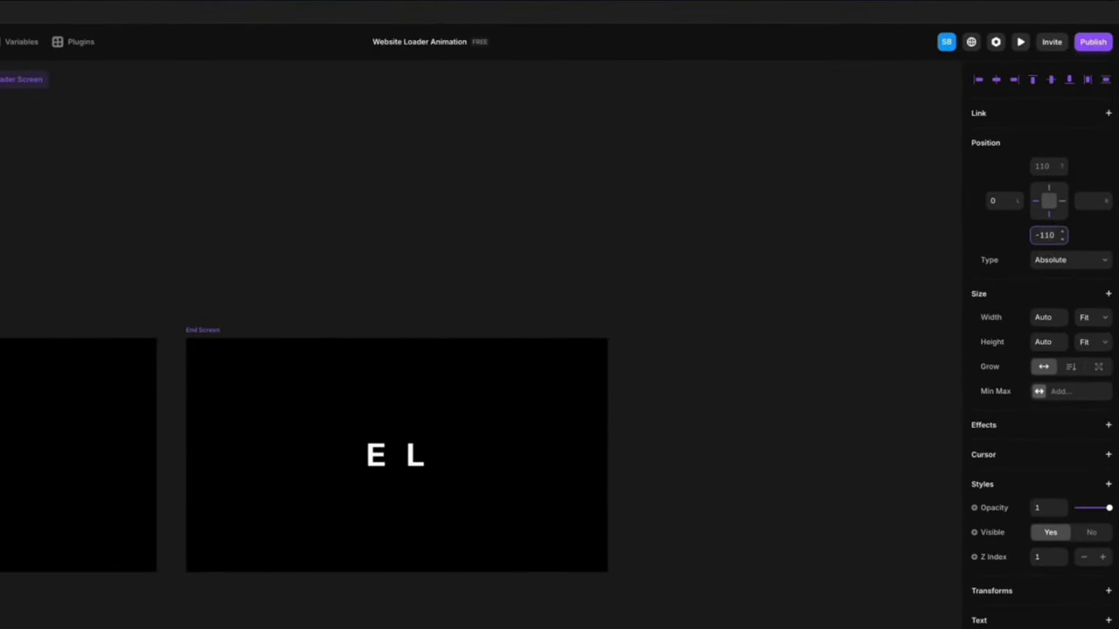
Step: Set the top offset of the End Screen's absolute E and second L to -110
left_click(382, 456)
left_click(418, 459, "shift")
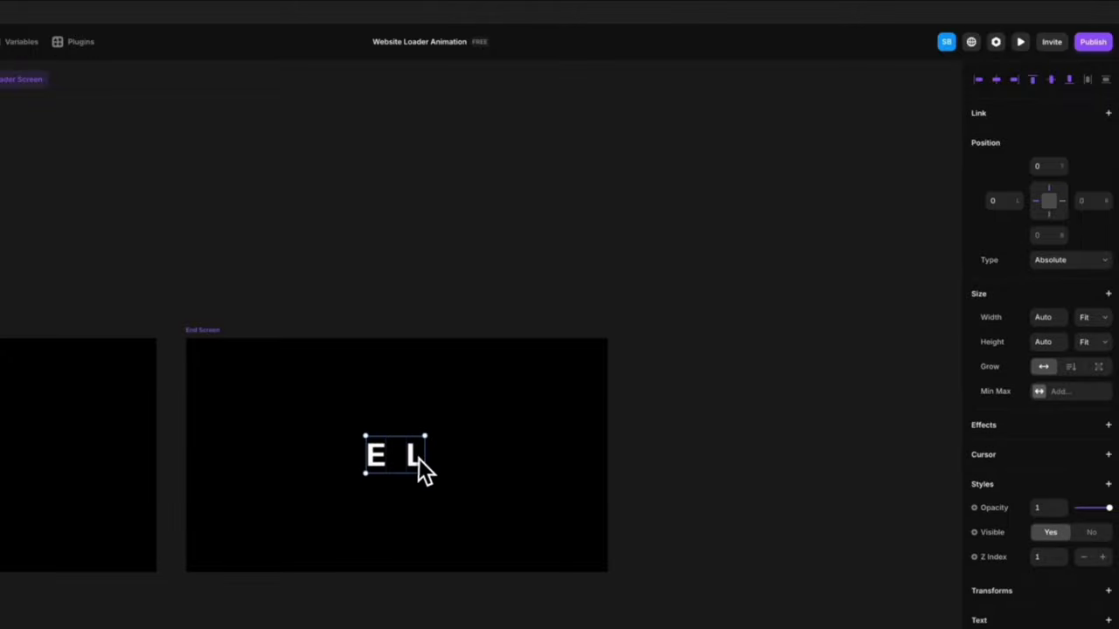
left_click(1046, 167)
key("Return")
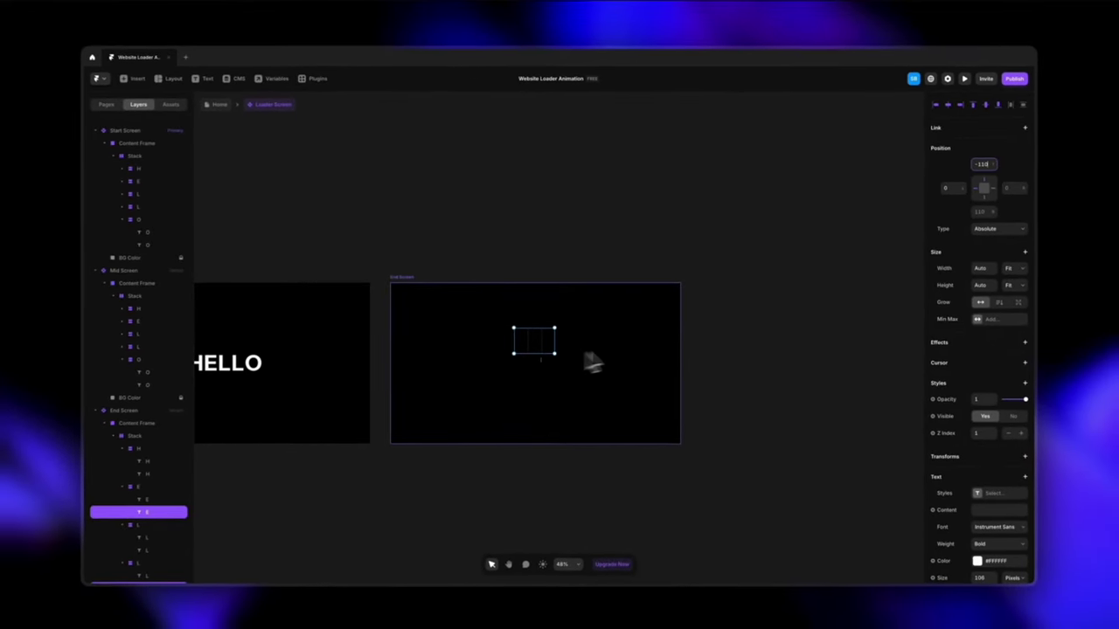
left_click(709, 358)
key("shift+1")
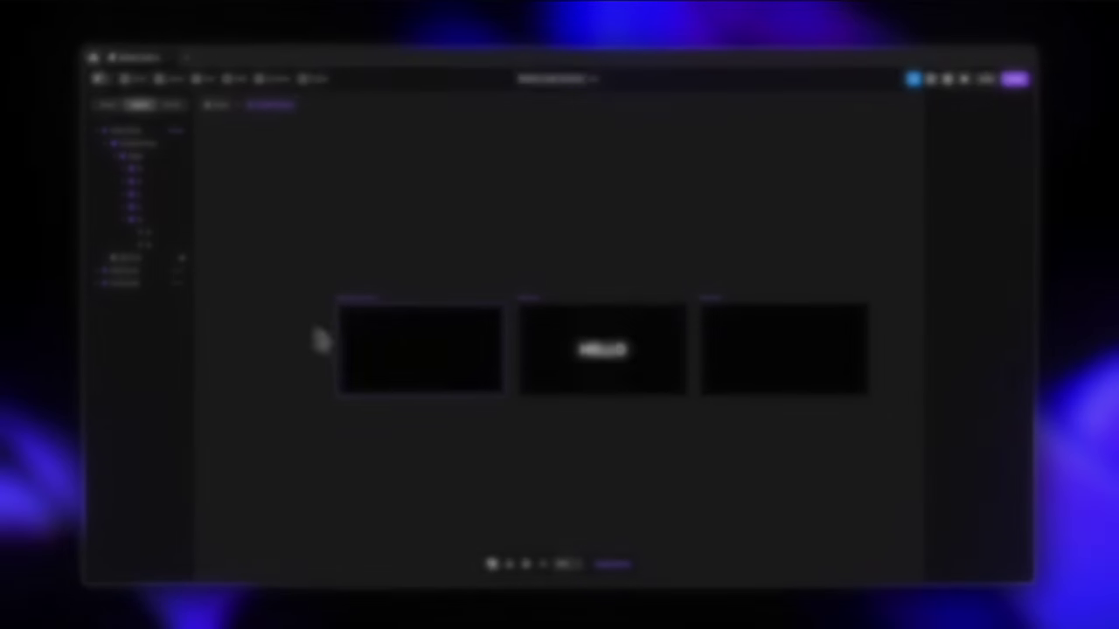
Step: Unlock the BG Color layer in the End Screen variant
scroll(533, 411, "right", 3)
left_click(608, 300)
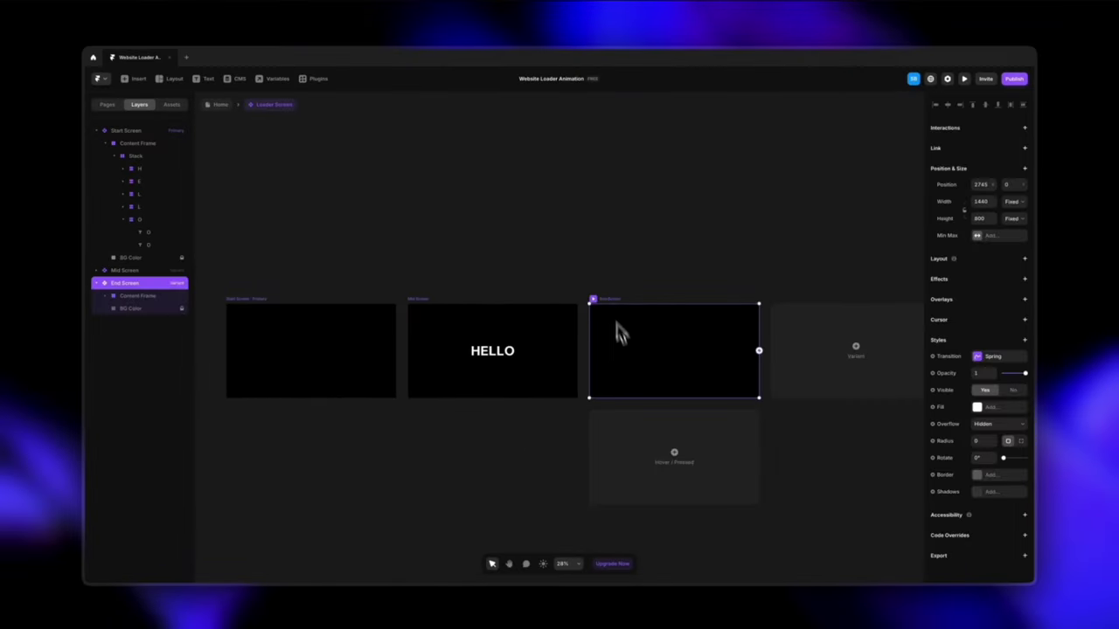
left_click(173, 310)
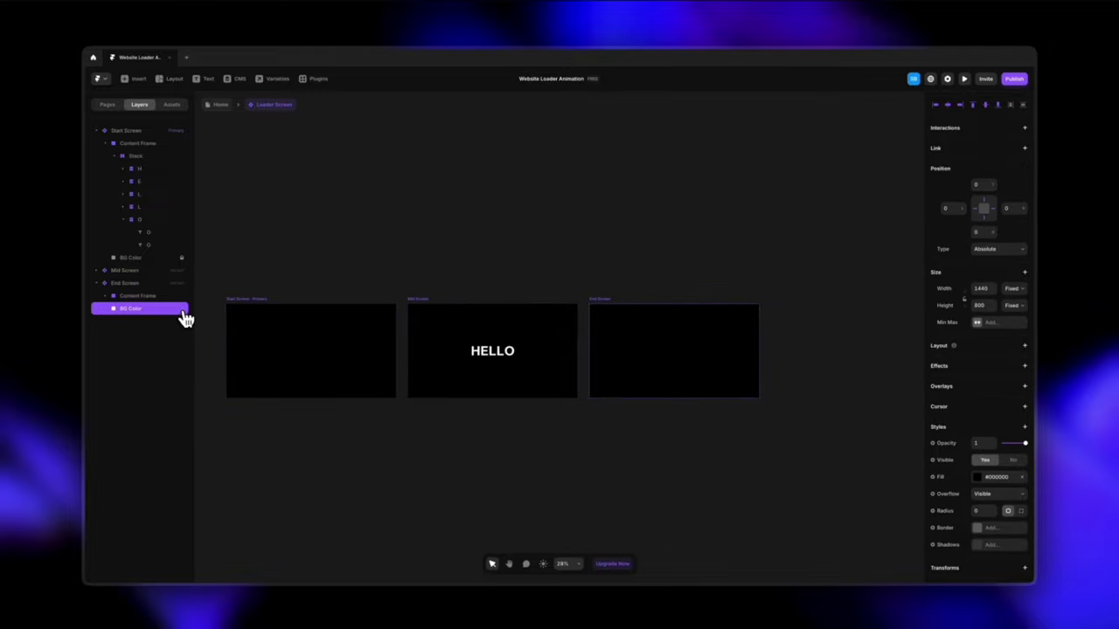
Step: Try shrinking the End Screen's BG Color upward to a height of about 57, and undo the resize
left_click_drag(640, 396, 654, 310)
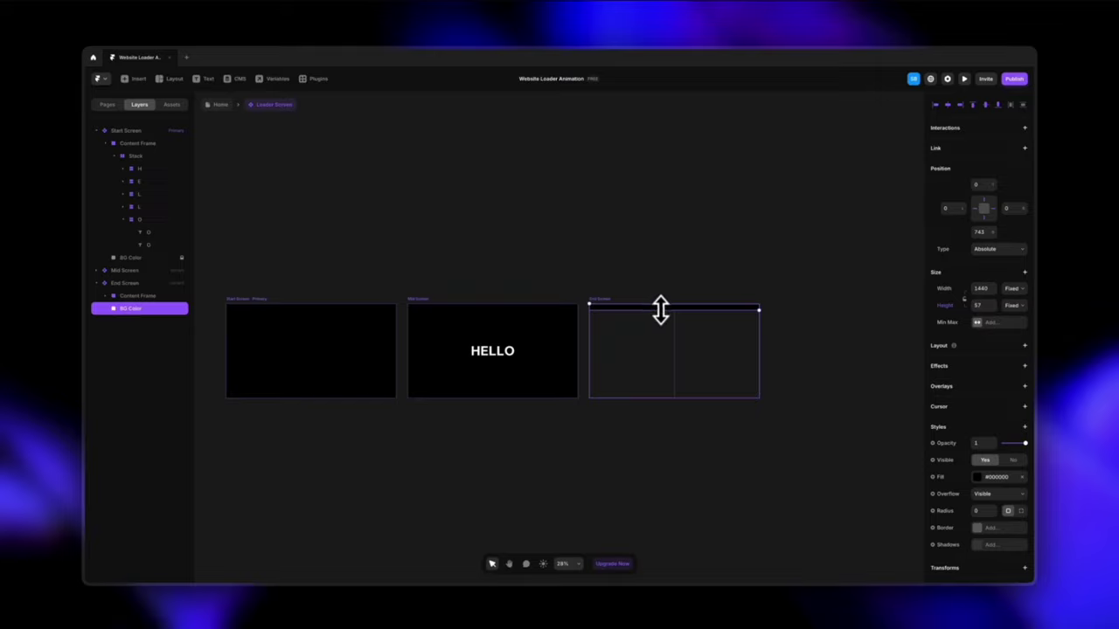
key("ctrl+z")
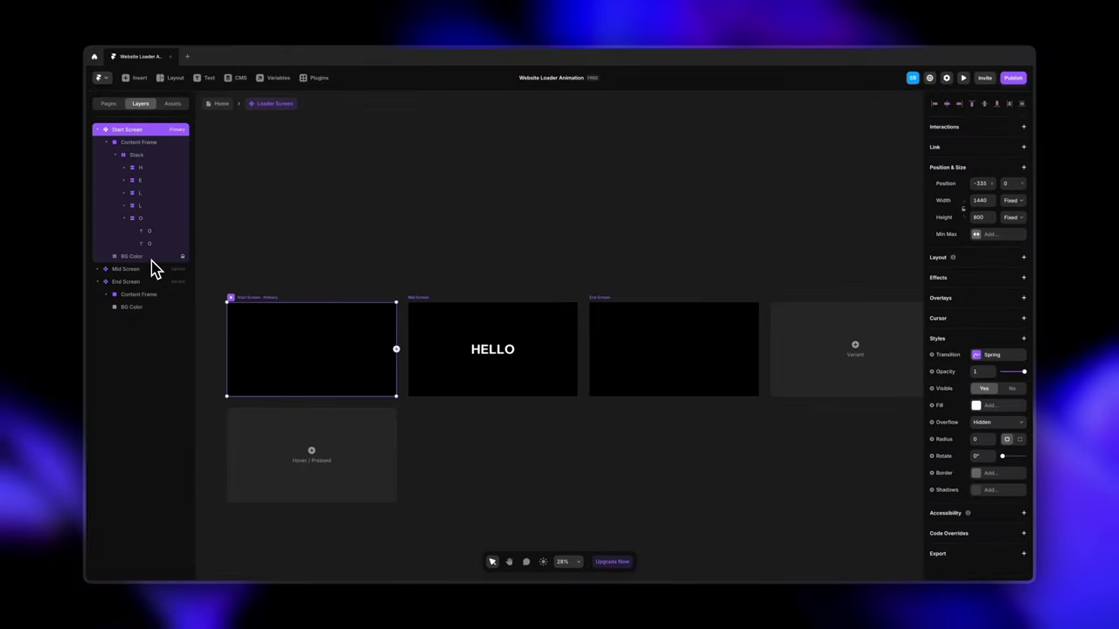
Step: Switch the height of the Start Screen's BG Color layer to Viewport sizing at 100vh
left_click(133, 256)
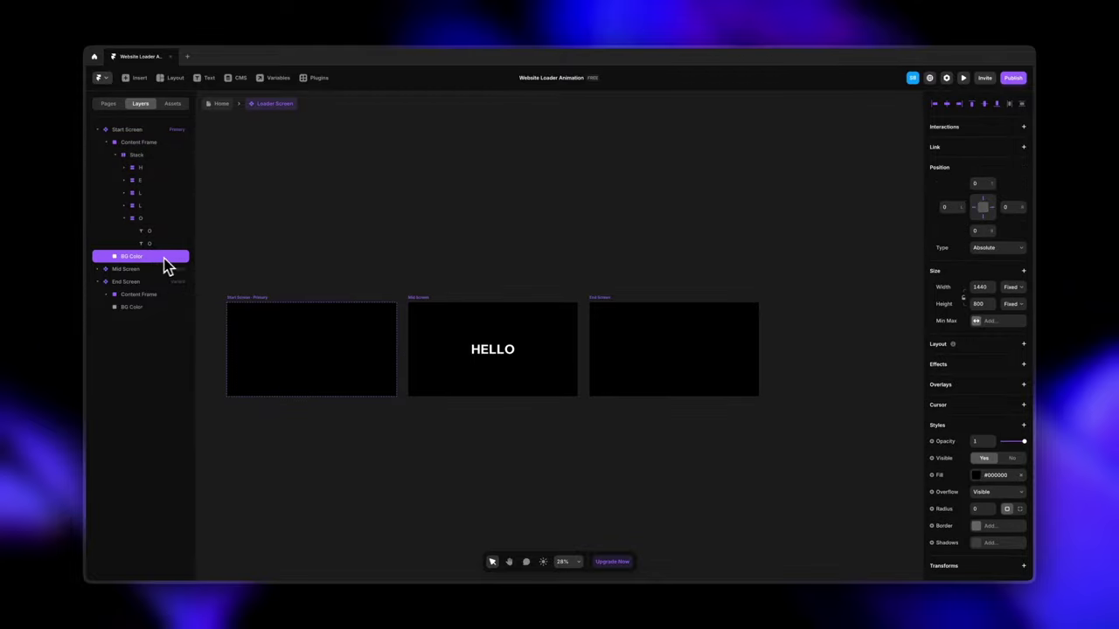
left_click(1013, 304)
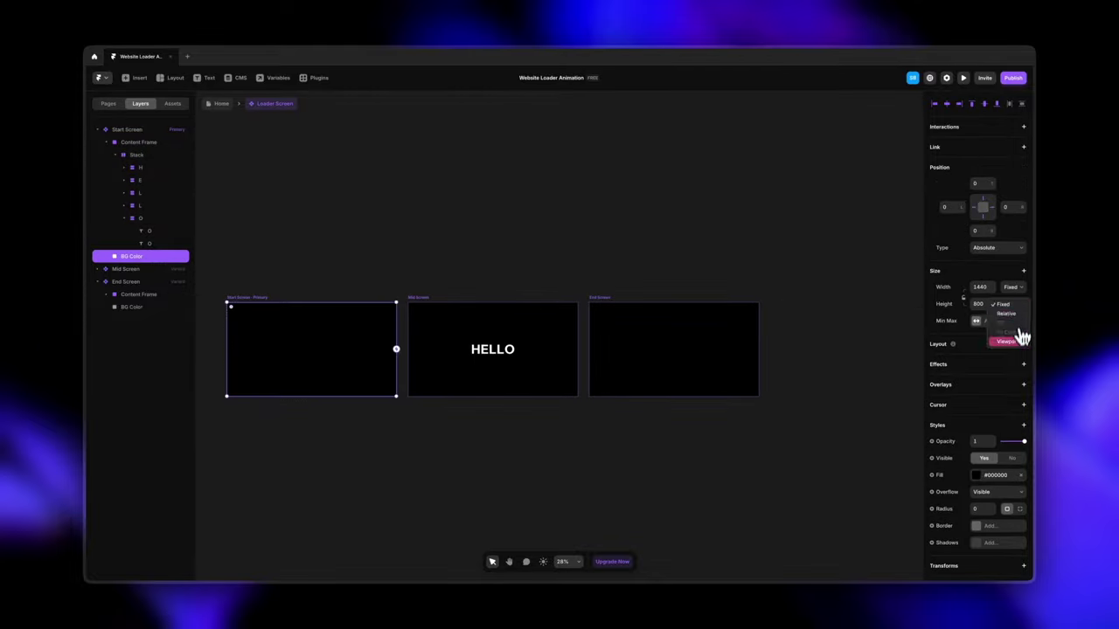
left_click(1000, 341)
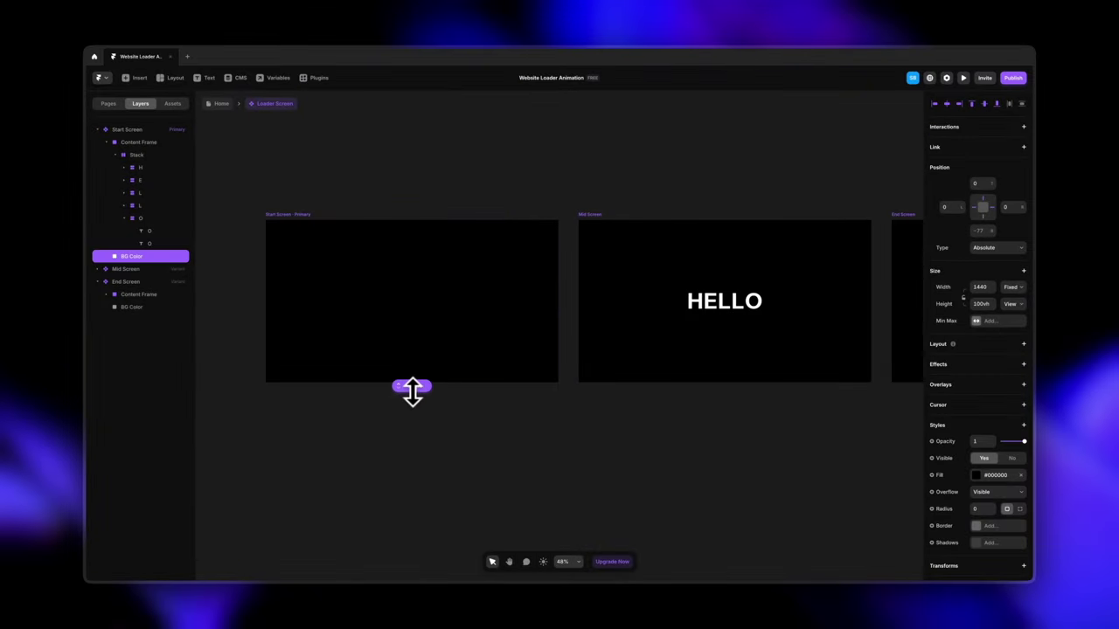
left_click(594, 442)
Step: Set the End Screen's BG Color height to 1vh
scroll(594, 446, "right", 2)
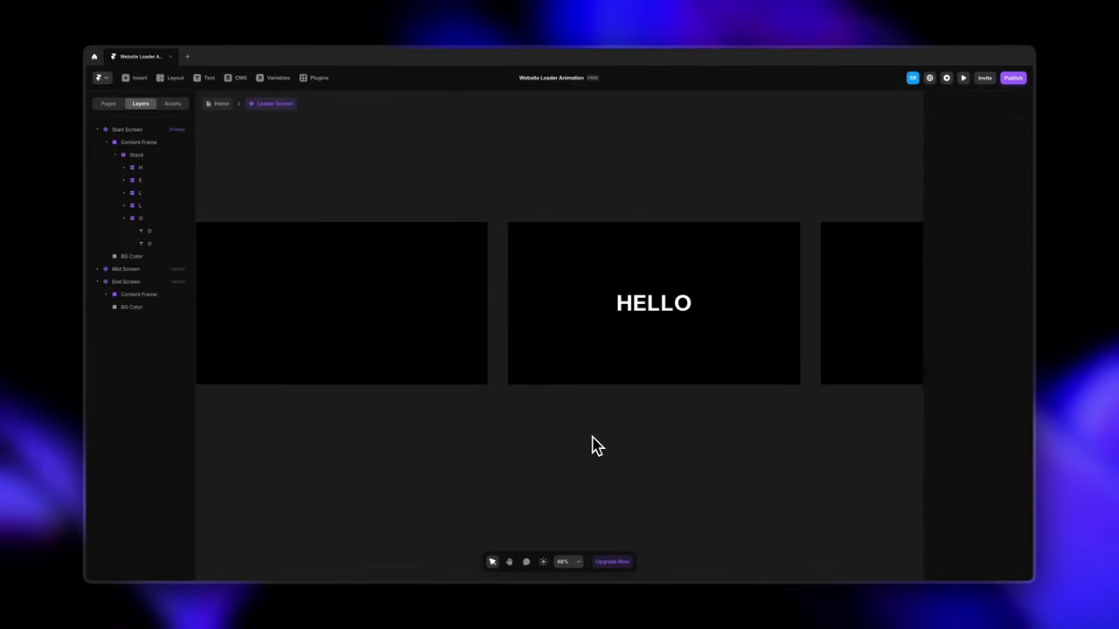
scroll(591, 446, "right", 6)
left_click(364, 226)
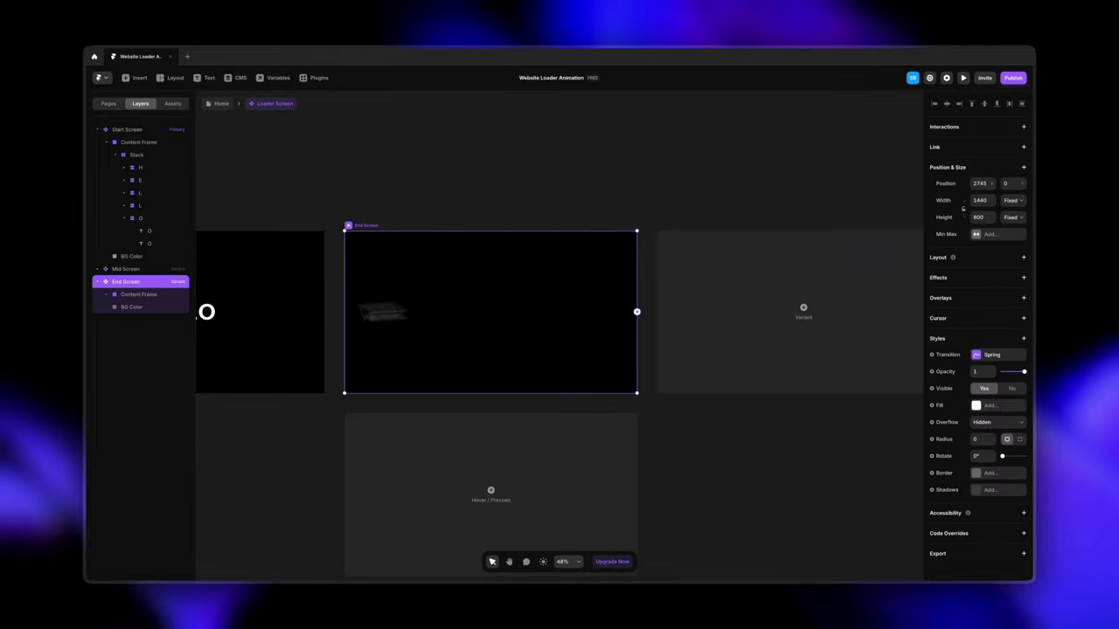
left_click(136, 295)
left_click(138, 307)
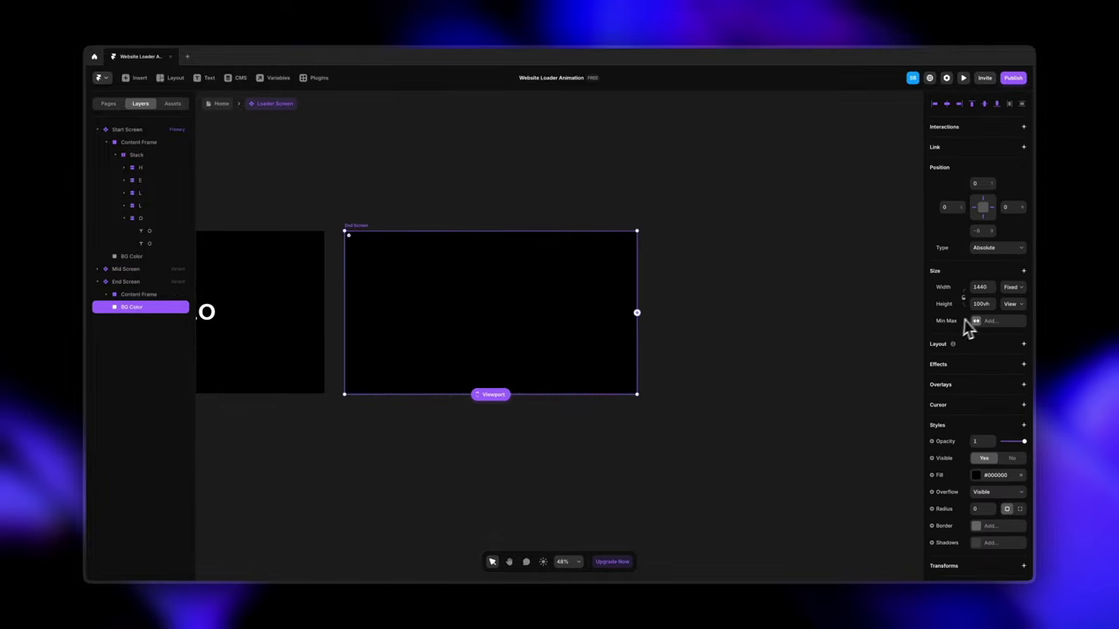
type("1")
key("Return")
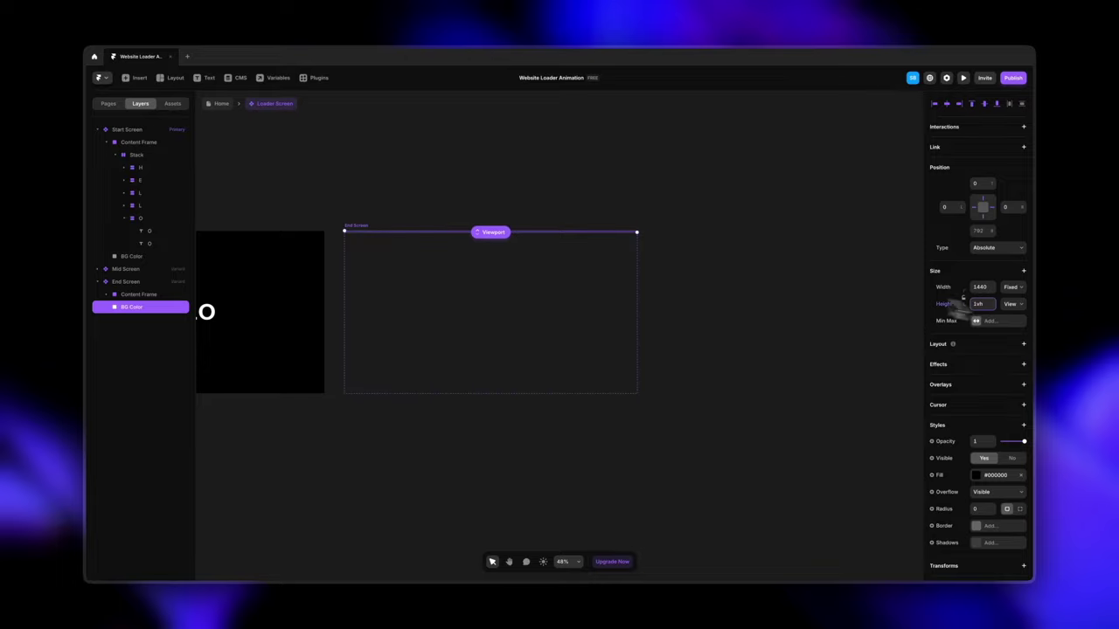
Step: Give the End Screen's BG Color a top offset of -20
left_click(981, 184)
type("-20")
key("Return")
left_click(775, 290)
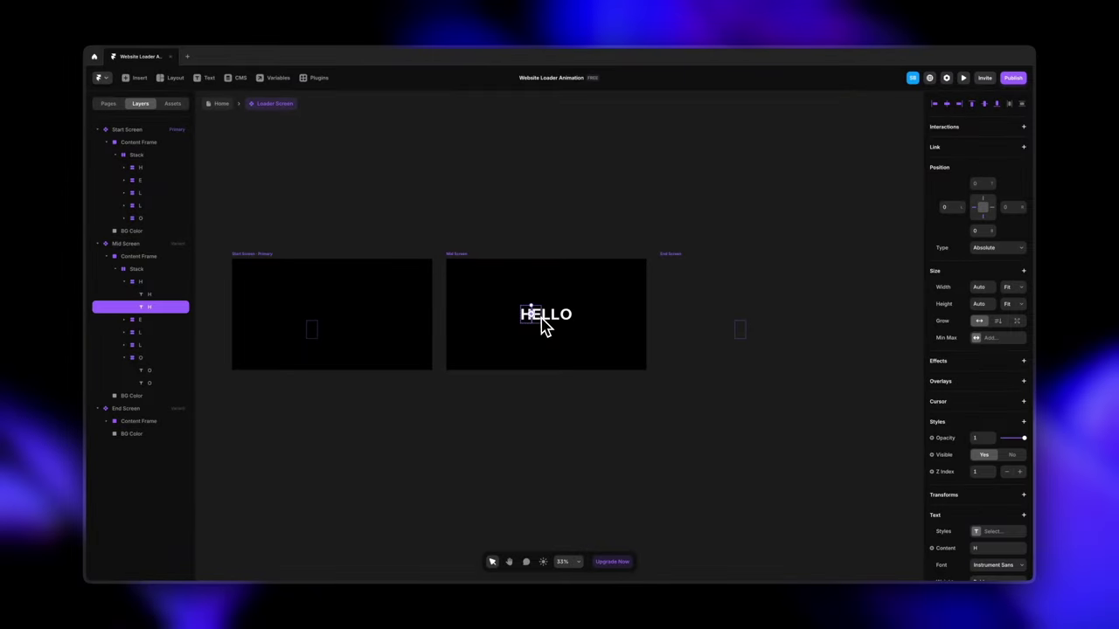
Step: Select the five visible HELLO letters in the Mid Screen together and lower their opacity to 0.6
left_click(539, 321, "shift")
left_click(549, 326, "shift")
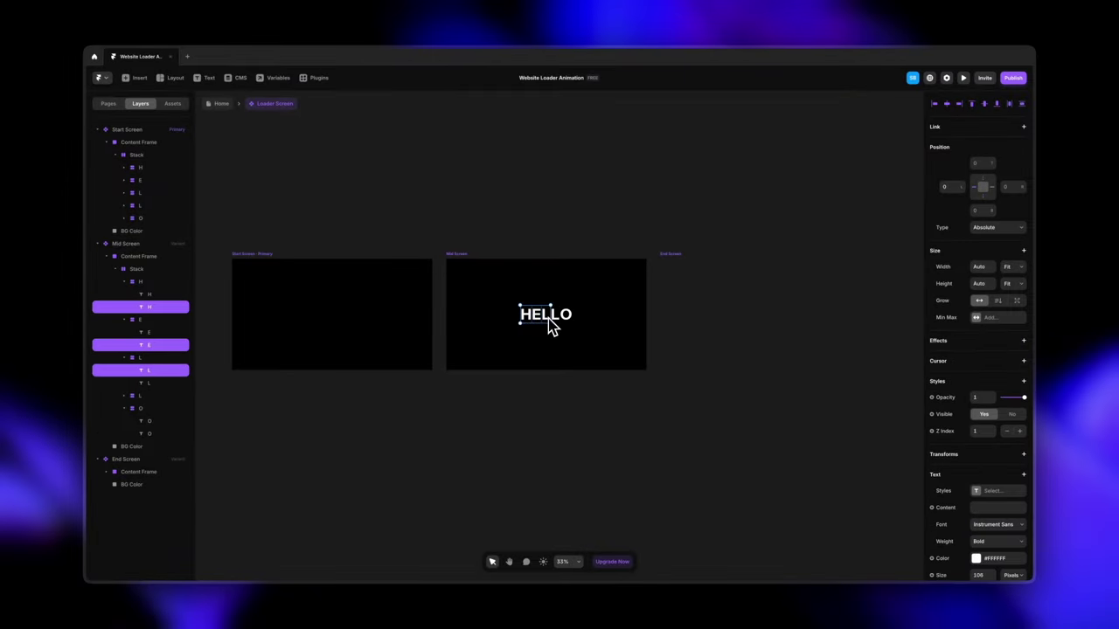
left_click(556, 325, "shift")
left_click(568, 325, "shift")
left_click_drag(1026, 404, 1019, 405)
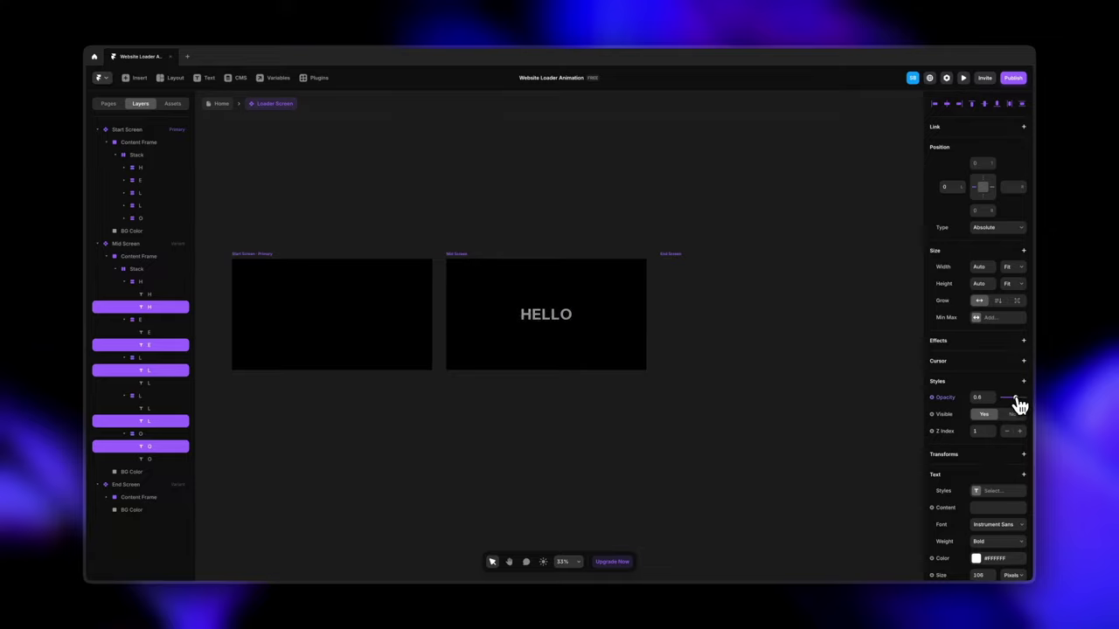
Step: Link the Start Screen variant to the Mid Screen variant with an Appear interaction
left_click(275, 254)
left_click_drag(432, 315, 471, 321)
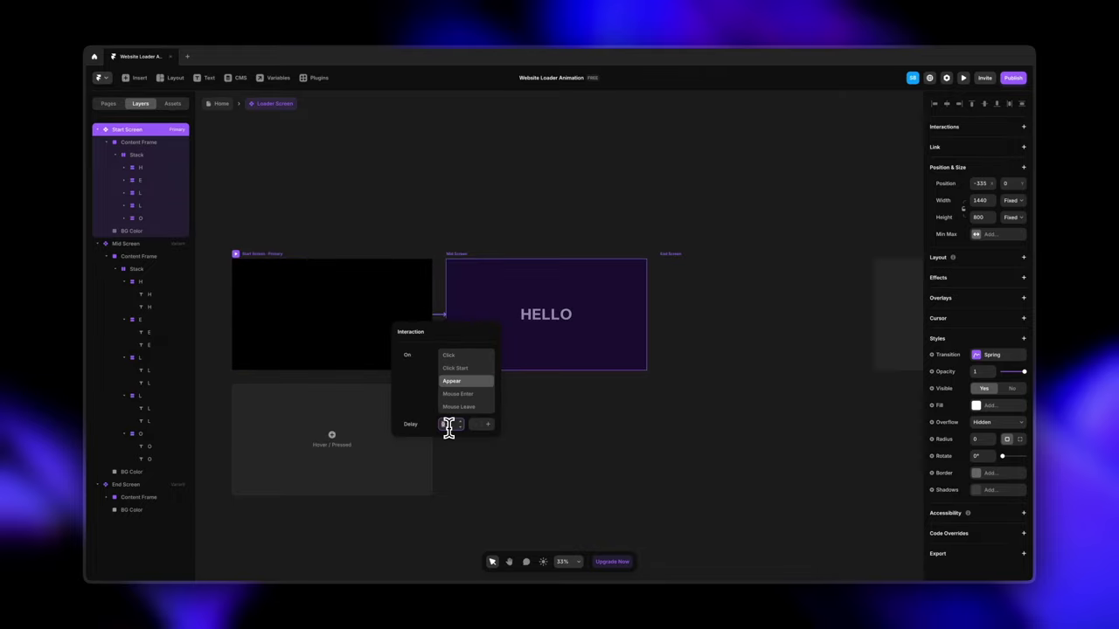
left_click(488, 473)
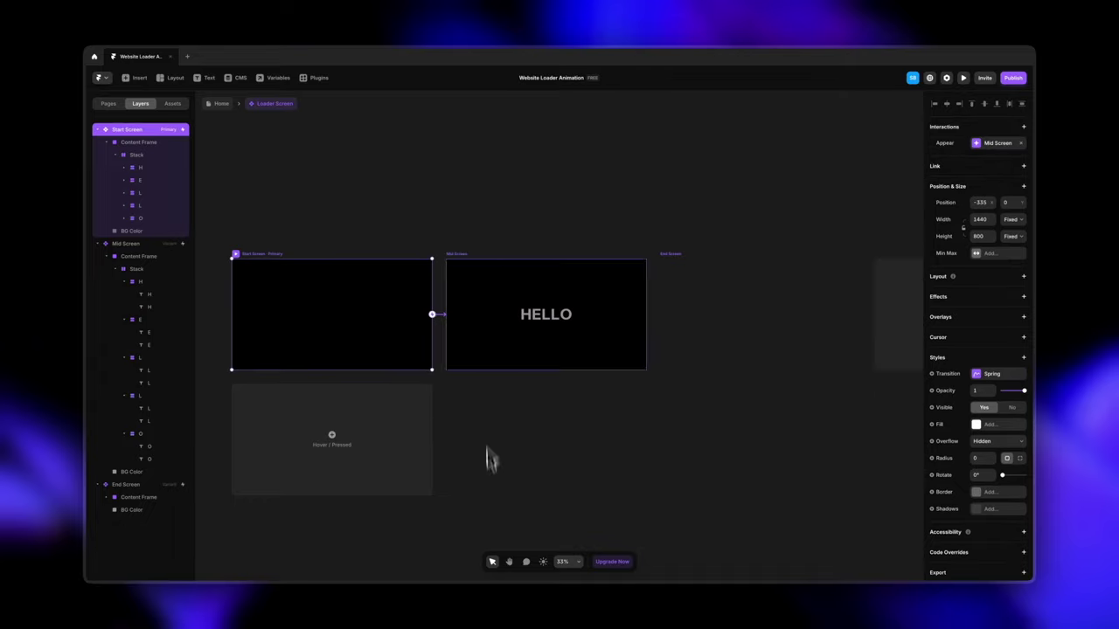
Step: Link the Mid Screen variant to the End Screen variant with an Appear interaction delayed by 0.1 s
left_click(460, 260)
scroll(515, 306, "right", 3)
left_click_drag(545, 314, 579, 323)
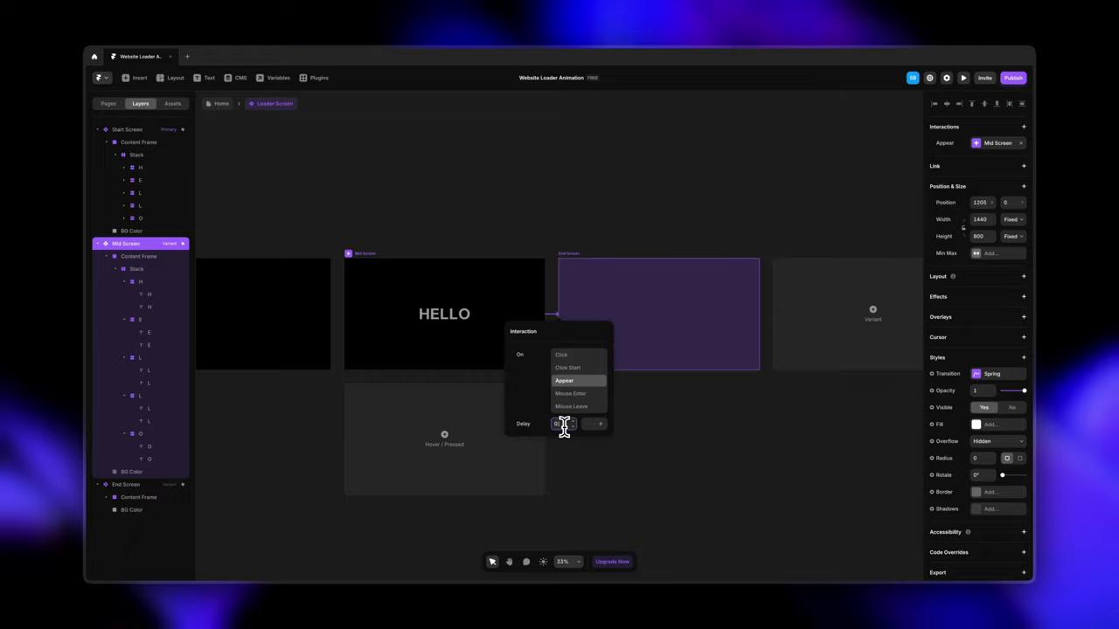
left_click(610, 453)
Step: Set the Mid Screen variant's transition type to Ease with the Ease In Out curve
left_click(575, 256)
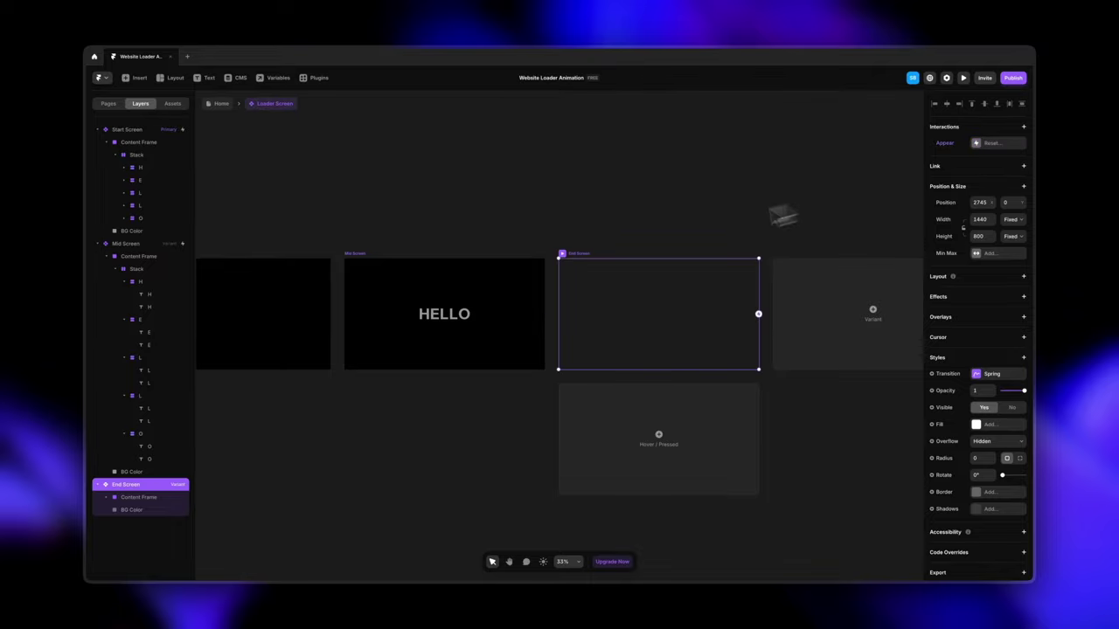
left_click(364, 256)
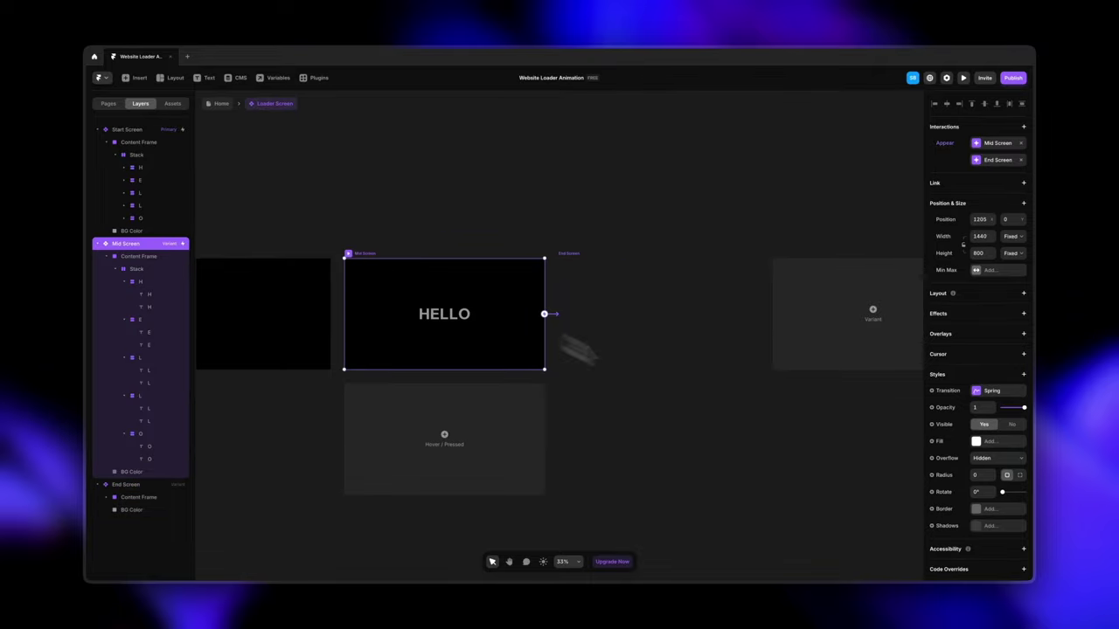
left_click(986, 392)
left_click(861, 409)
Step: Switch the Start Screen variant's transition to Ease, also using the Ease In Out curve
scroll(592, 415, "left", 3)
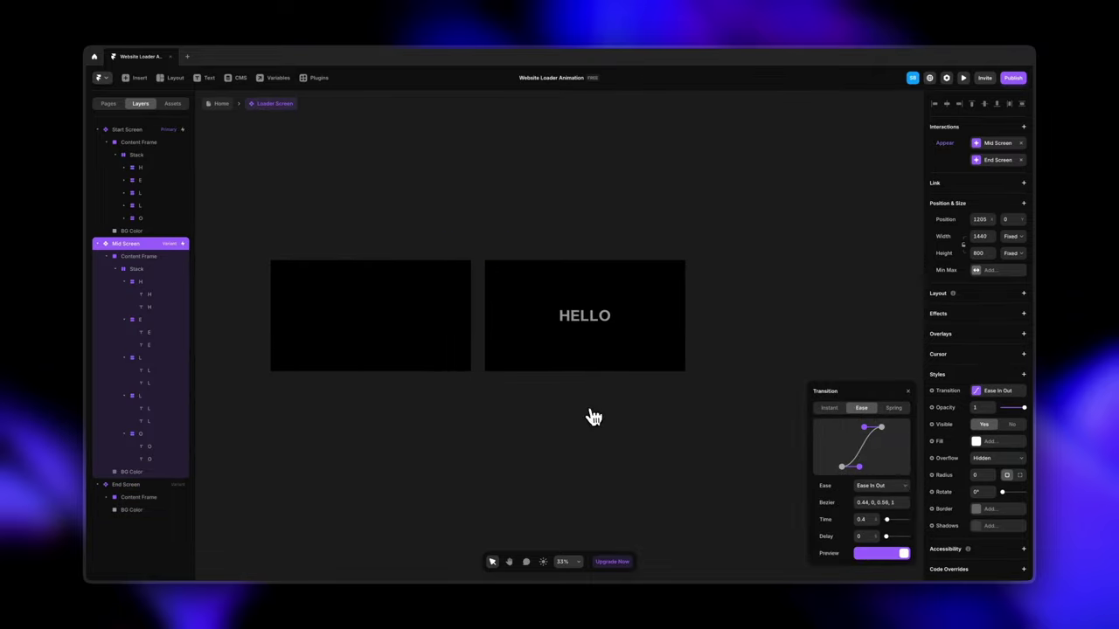
left_click(289, 262)
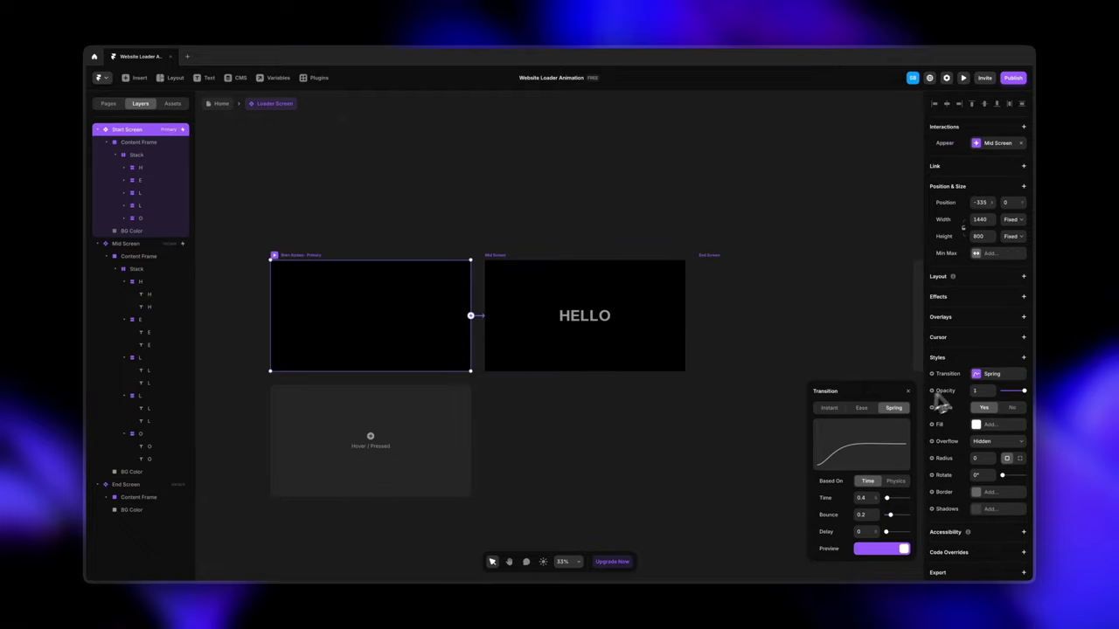
left_click(863, 408)
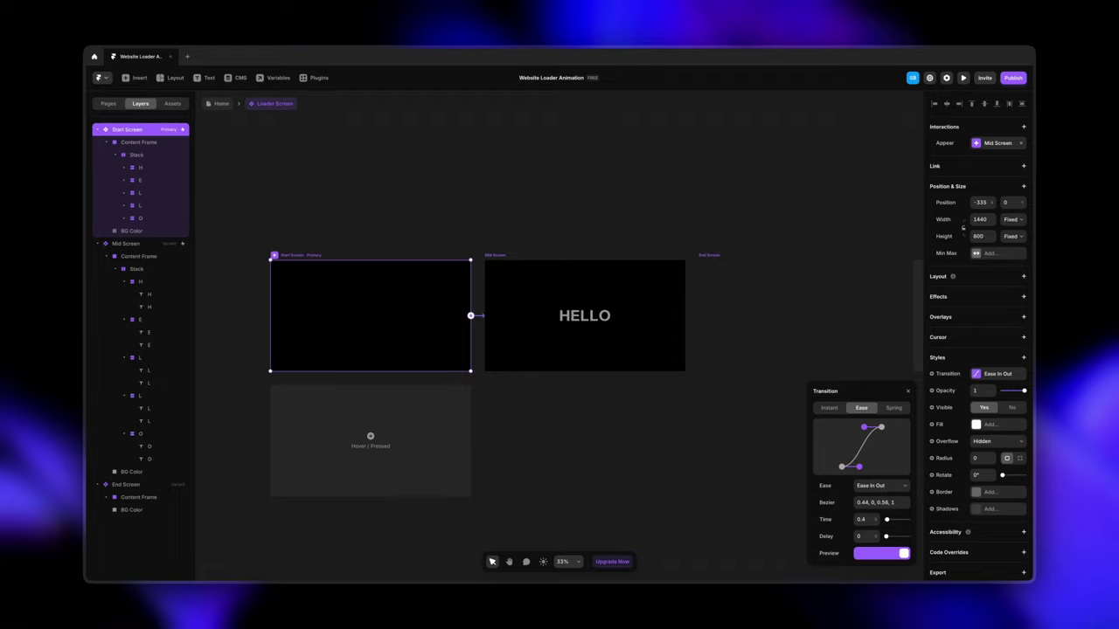
left_click(646, 496)
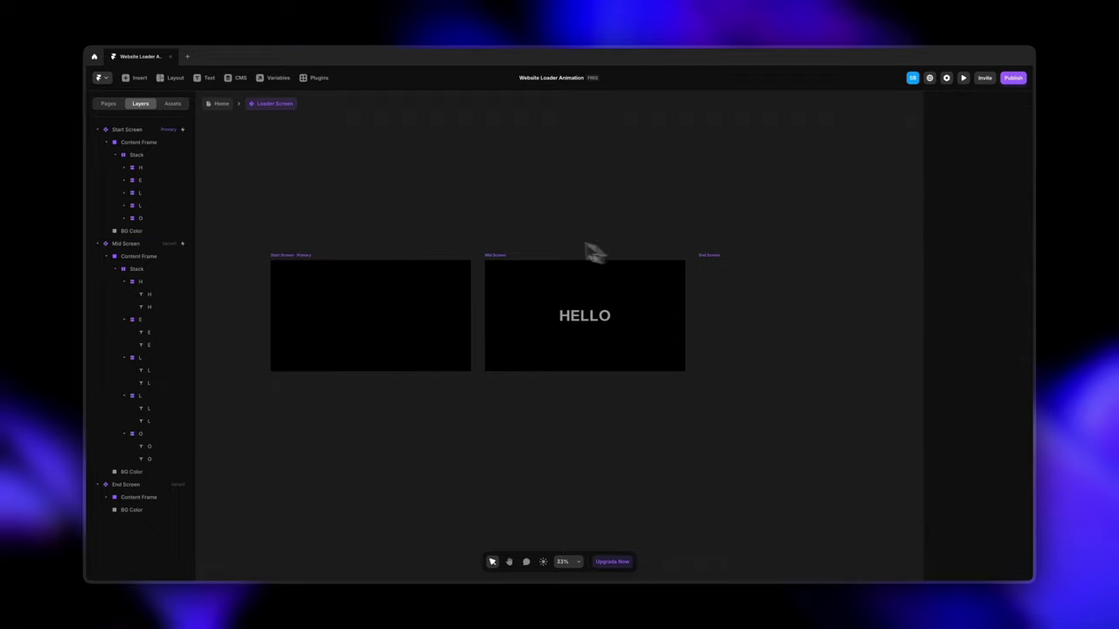
Step: Preview the loader animation starting from the Start Screen variant, and return to the component canvas
left_click(300, 262)
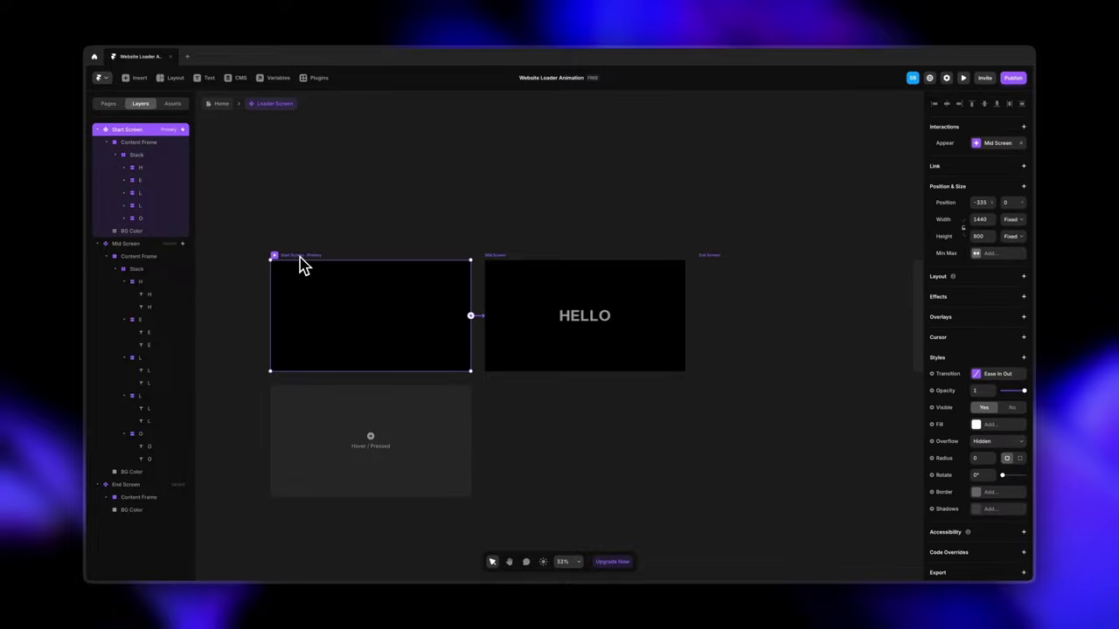
left_click(278, 260)
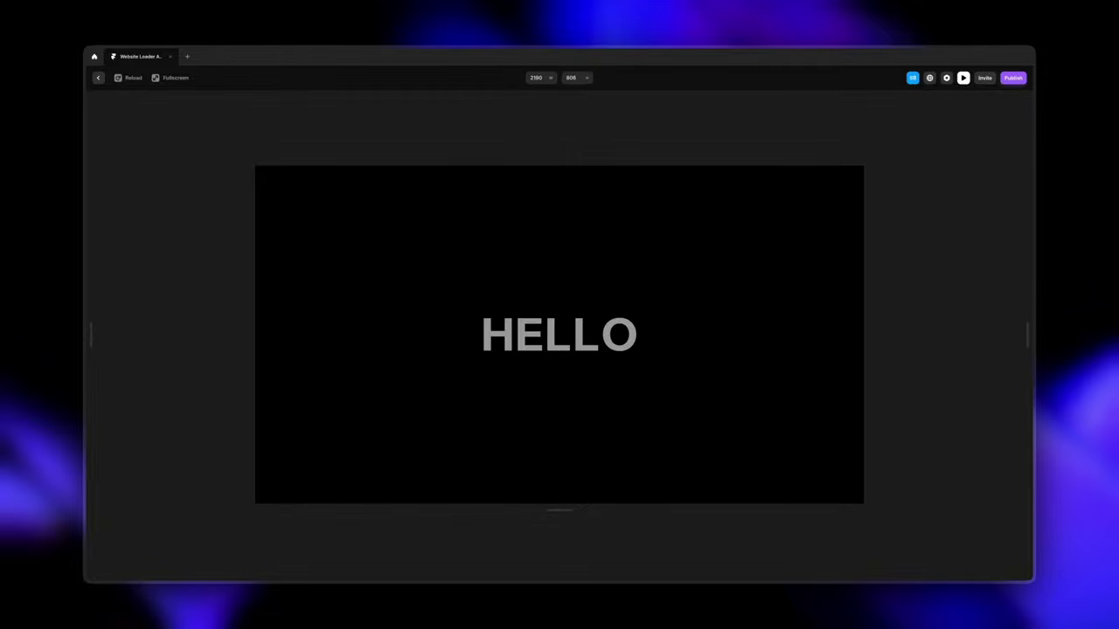
left_click(99, 80)
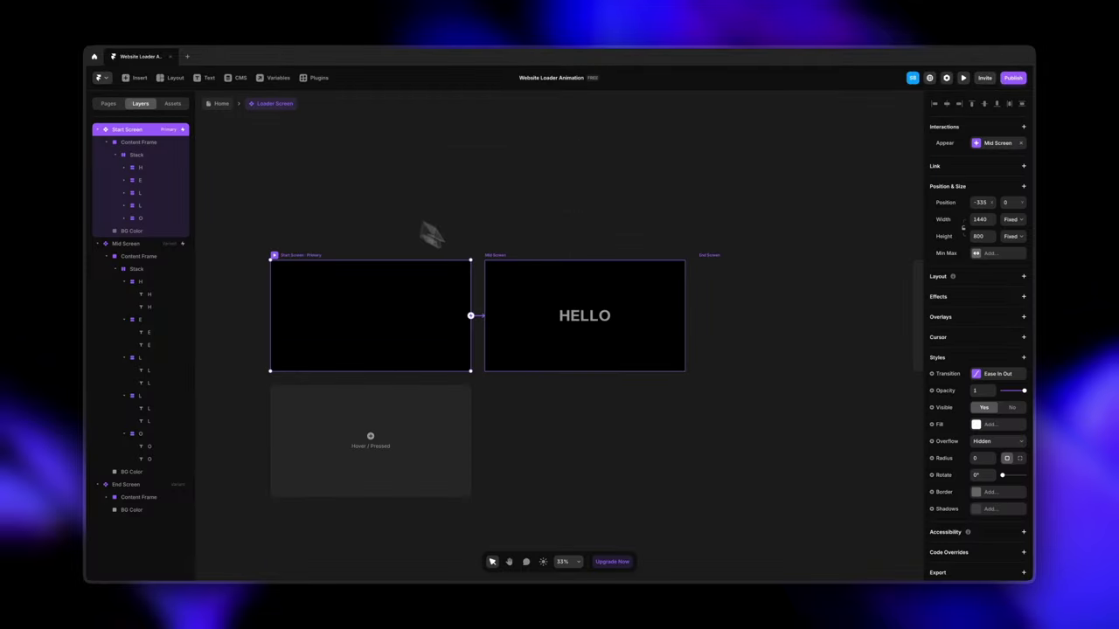
Step: Remove the Mid Screen's Appear interaction that targets the Mid Screen itself, and open the settings of its End Screen interaction
left_click(499, 265)
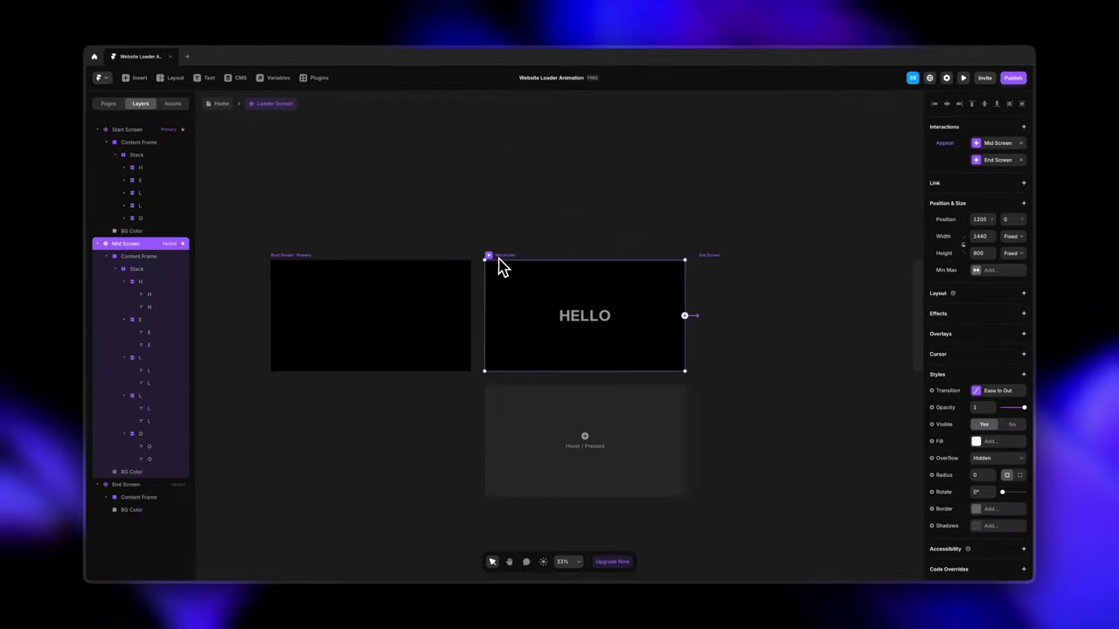
left_click(1022, 144)
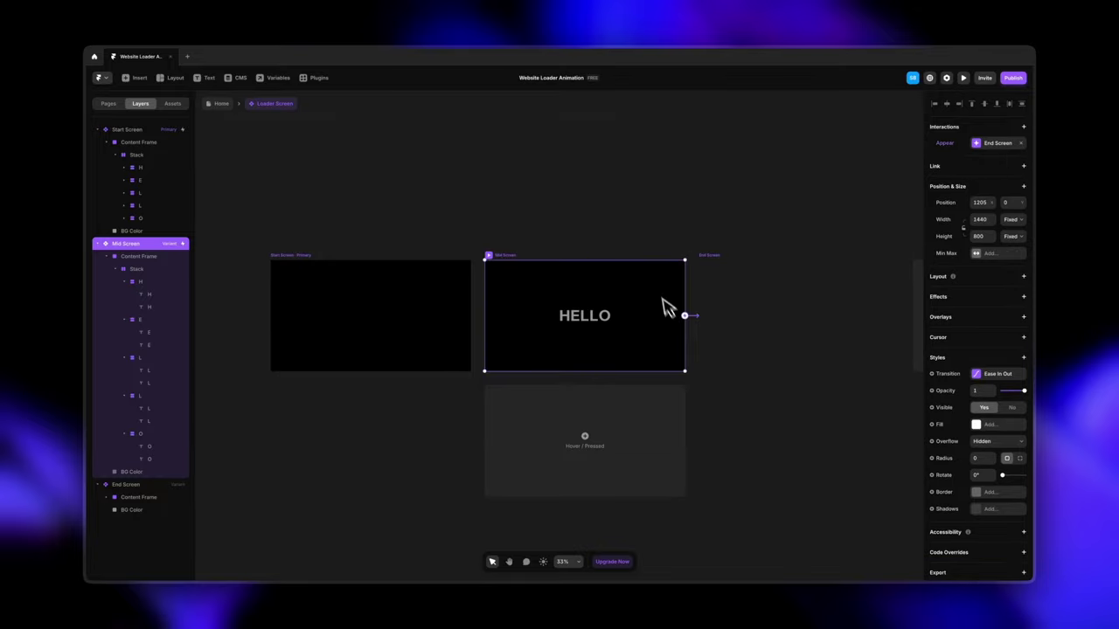
left_click(984, 144)
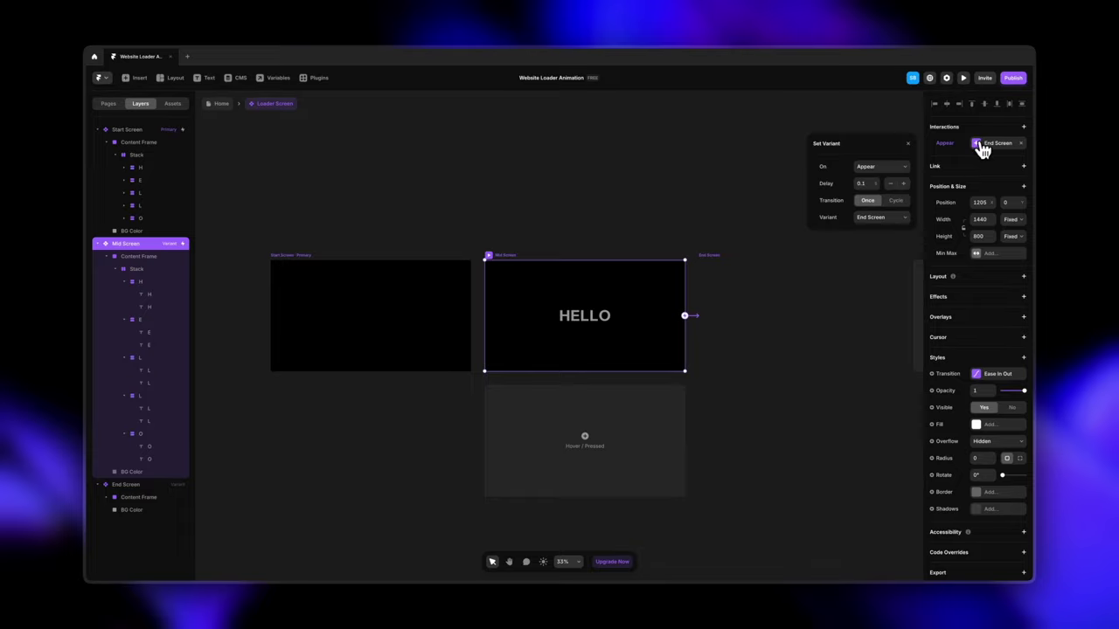